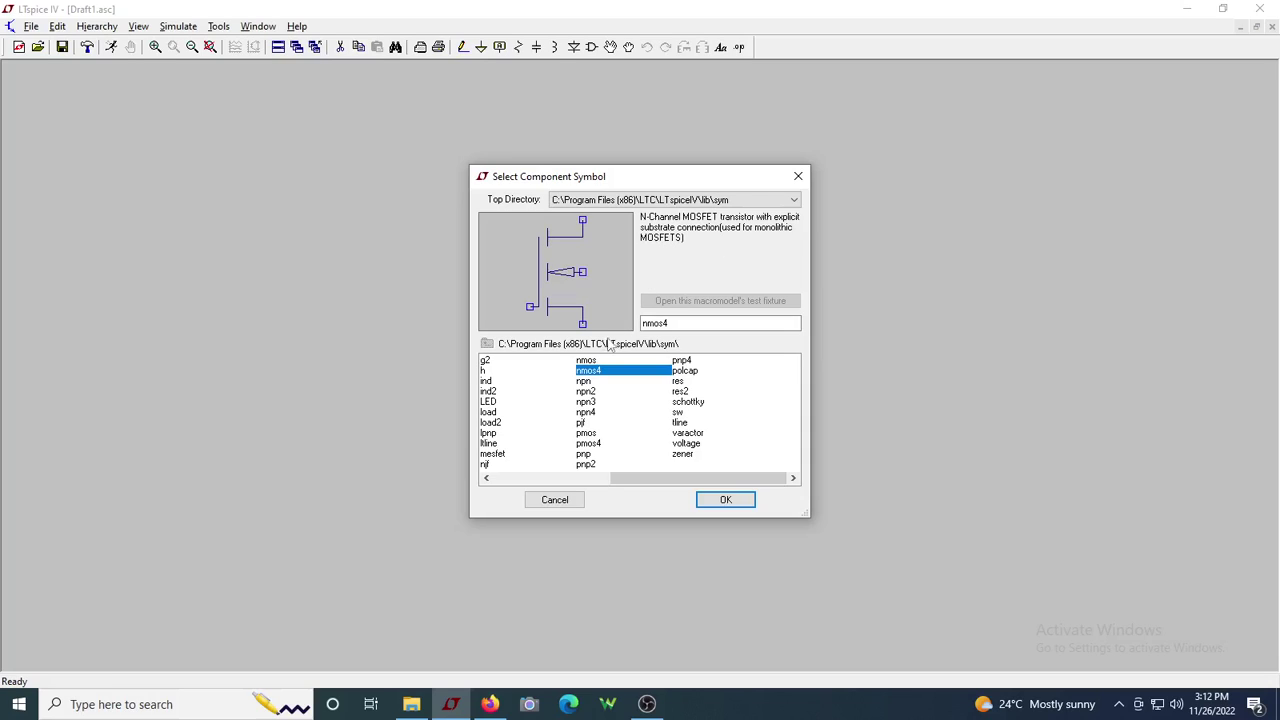
Step: Place an nmos4 transistor, the N-channel MOSFET with explicit substrate connection, in the middle of the schematic
left_click(591, 360)
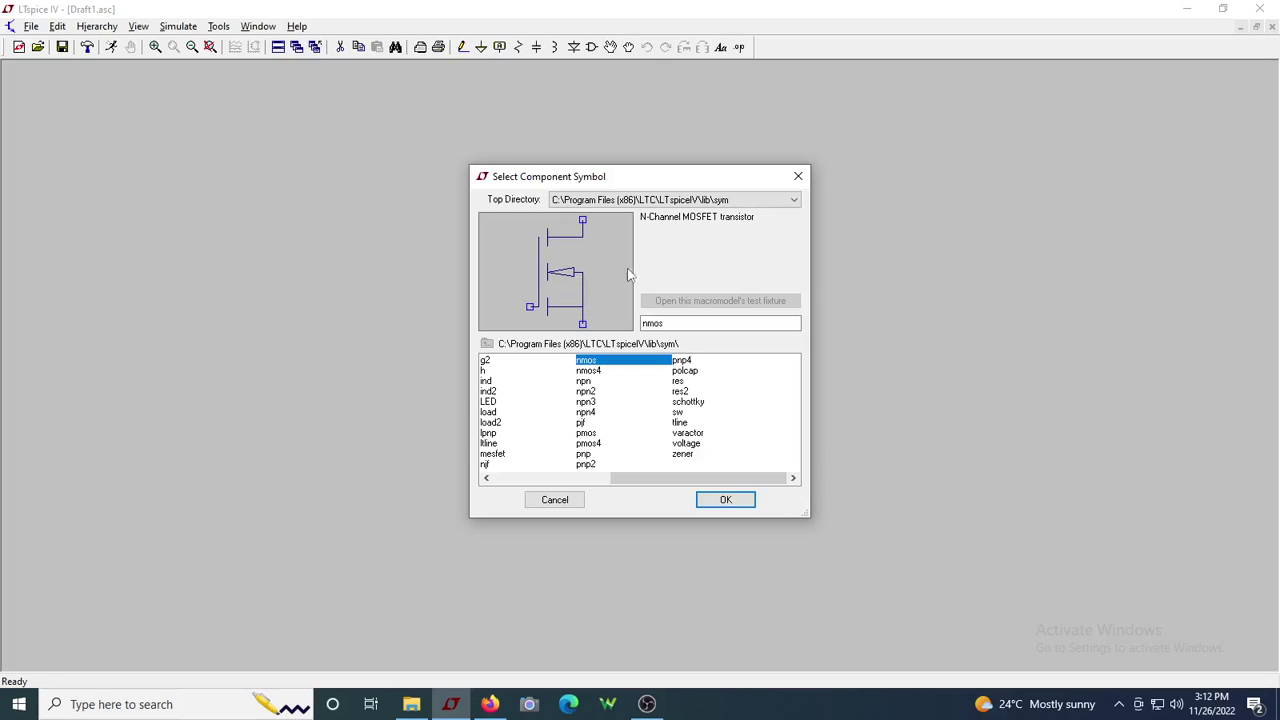
left_click(601, 373)
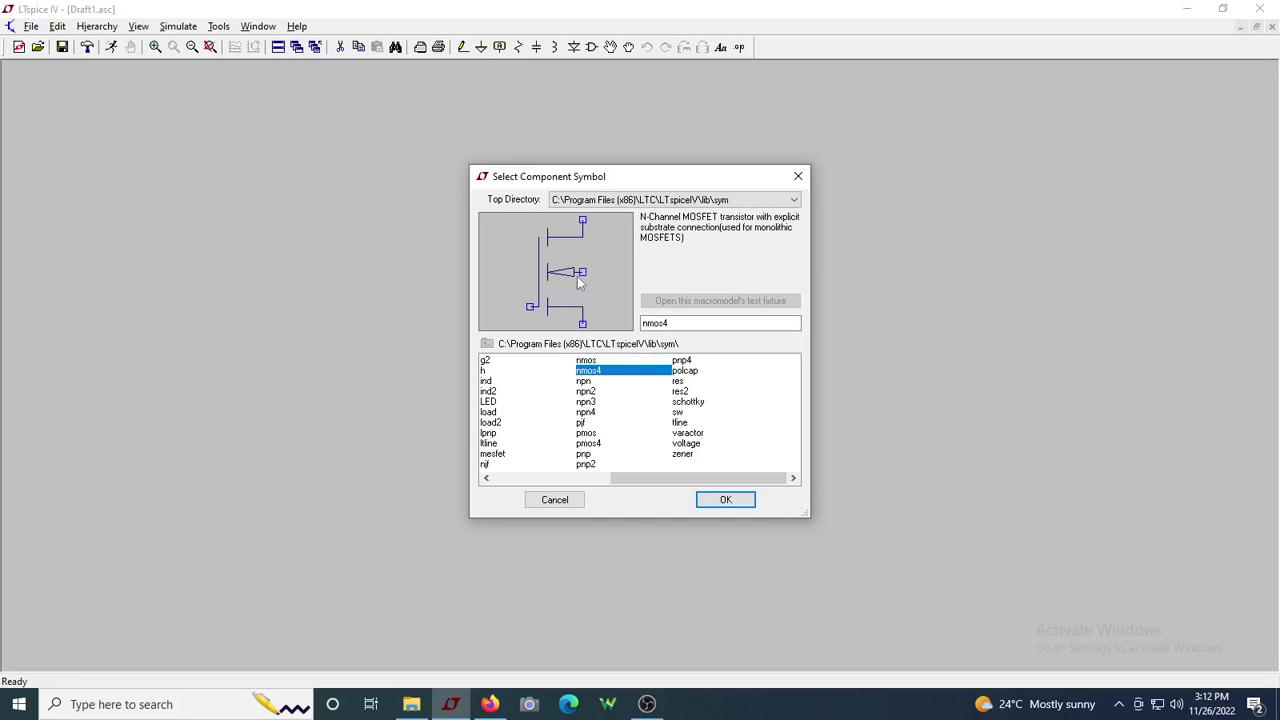
left_click(726, 500)
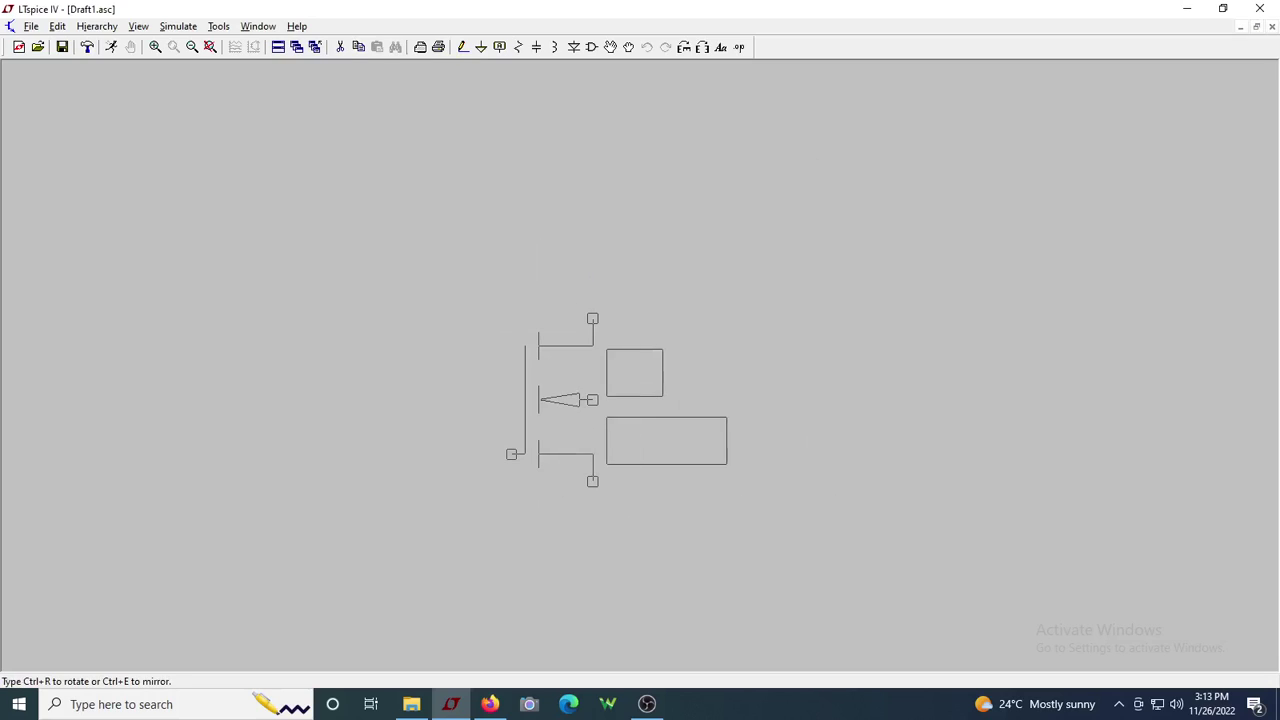
left_click(511, 318)
key("Escape")
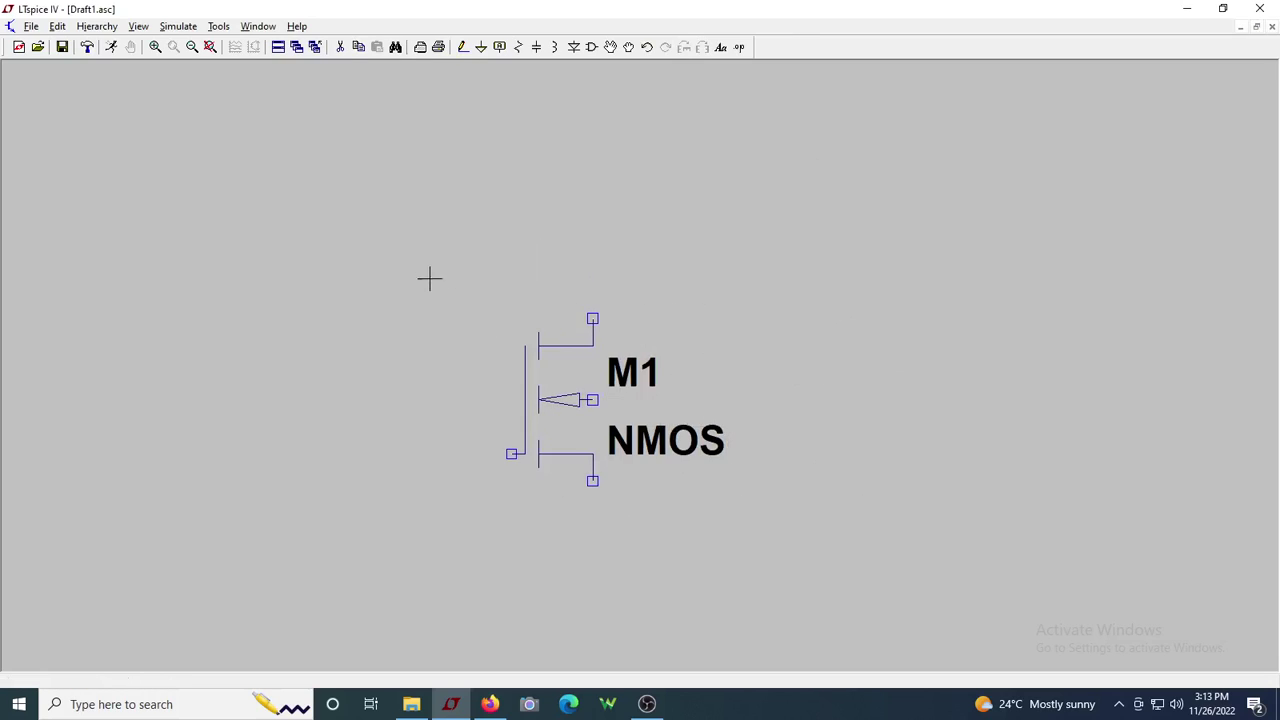
Step: Place a voltage source below and to the left of the transistor
left_click(591, 47)
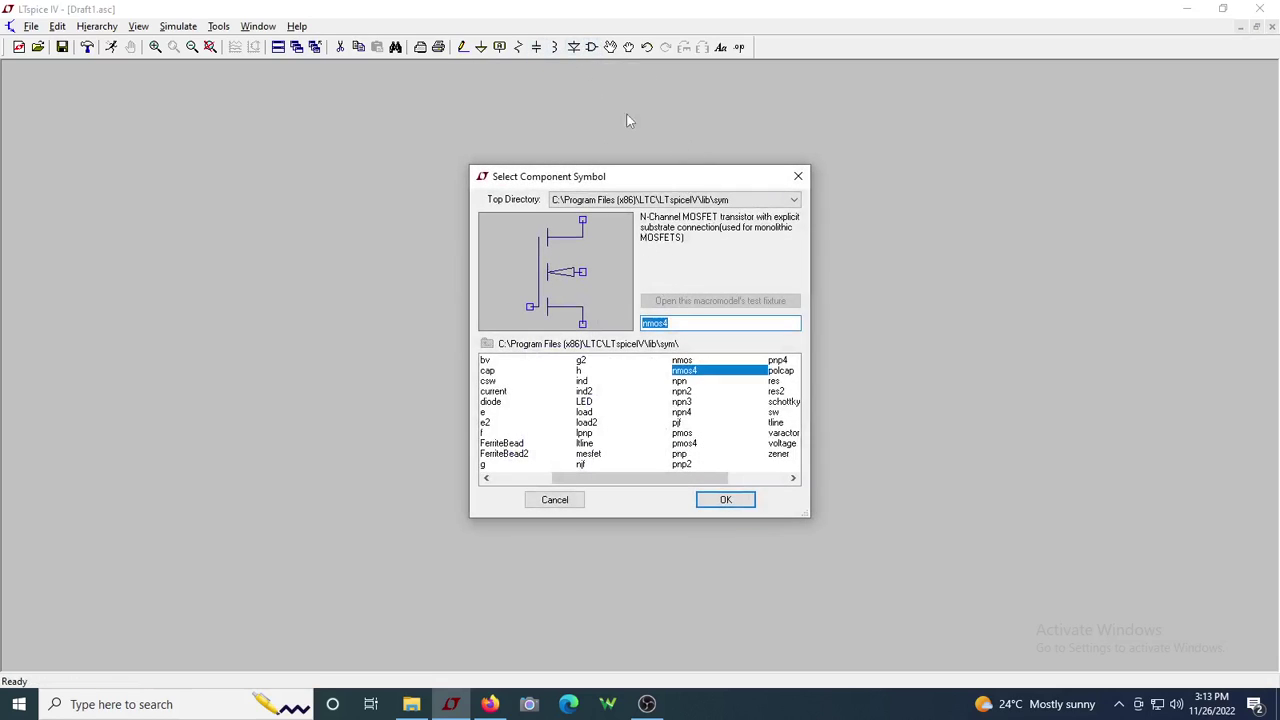
left_click(764, 478)
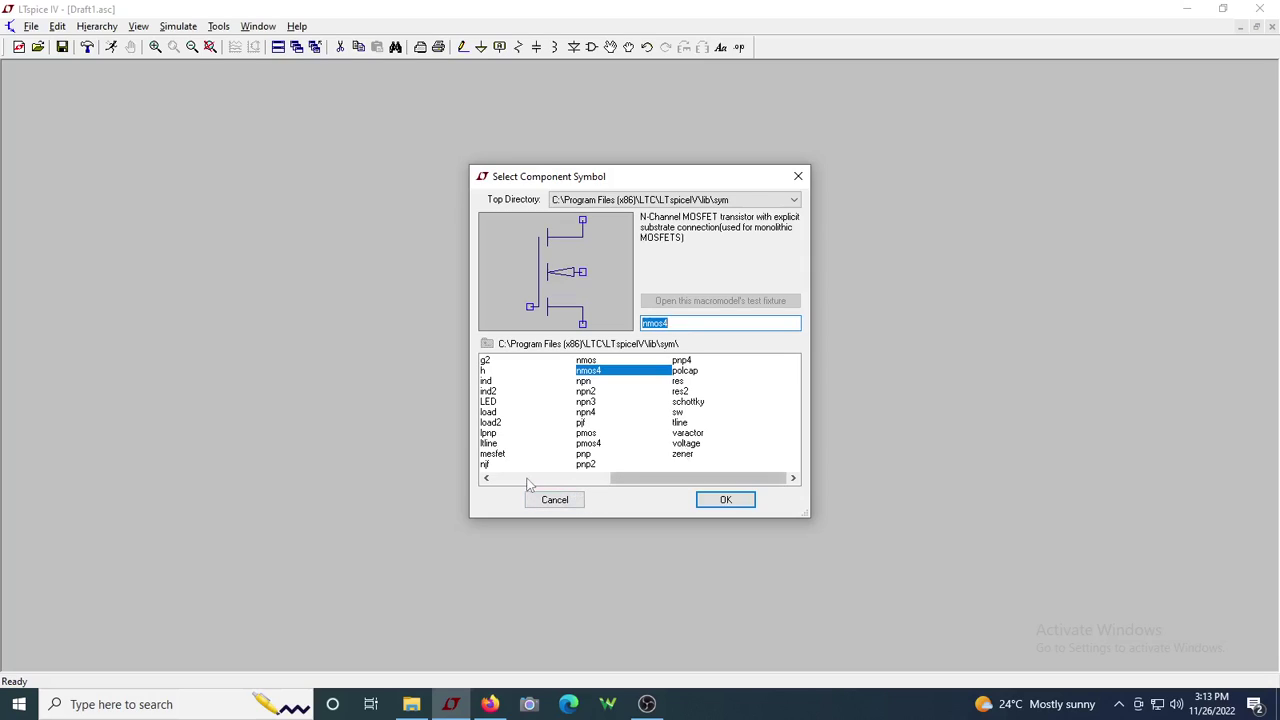
left_click(688, 443)
left_click(726, 500)
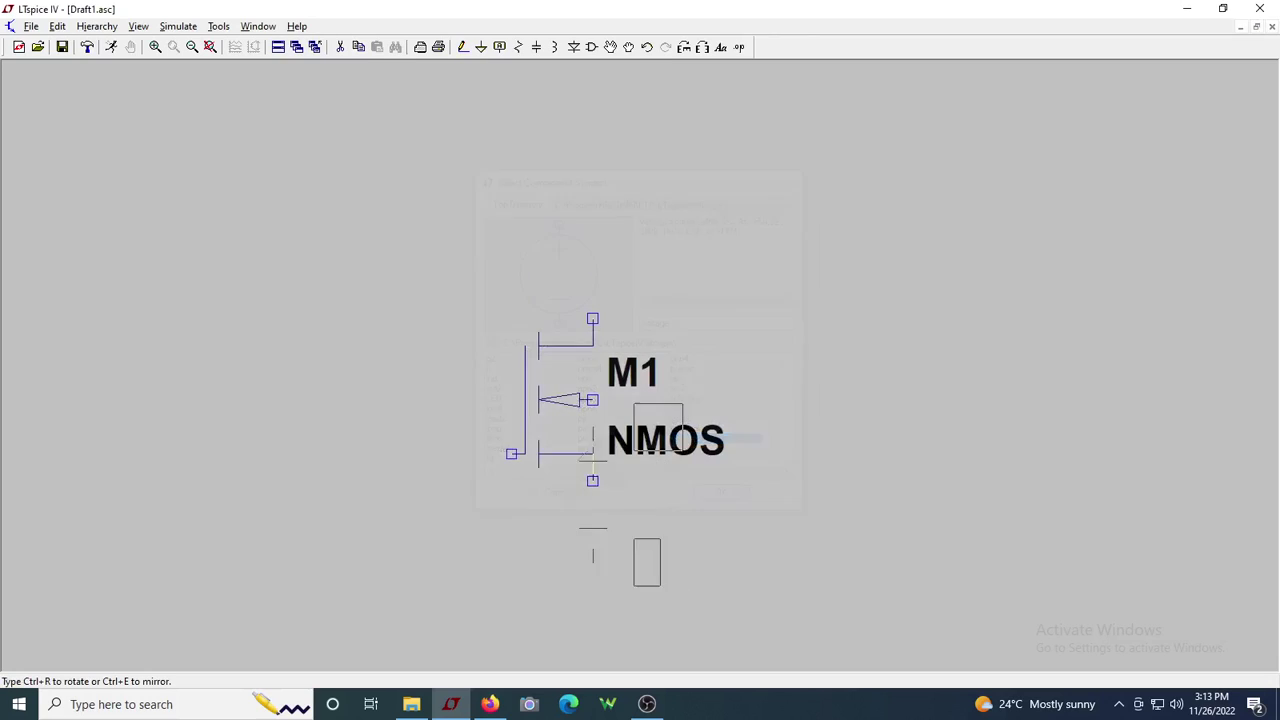
left_click(403, 540)
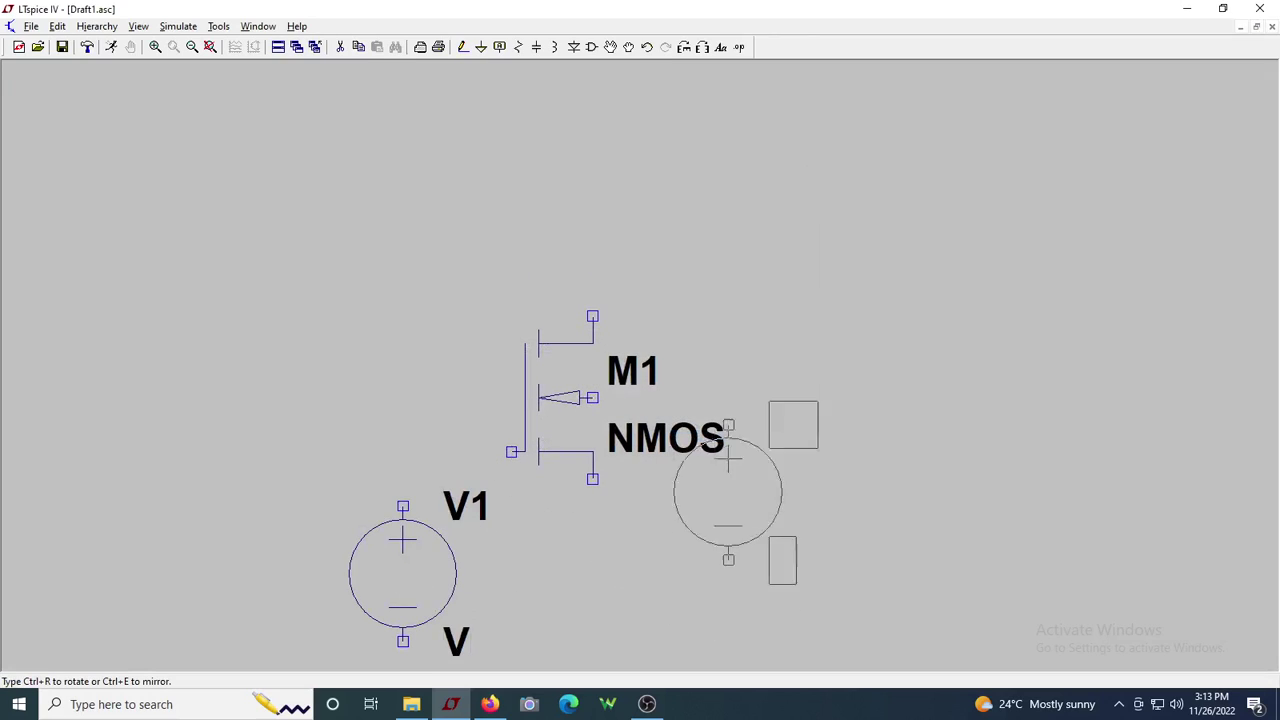
key("Escape")
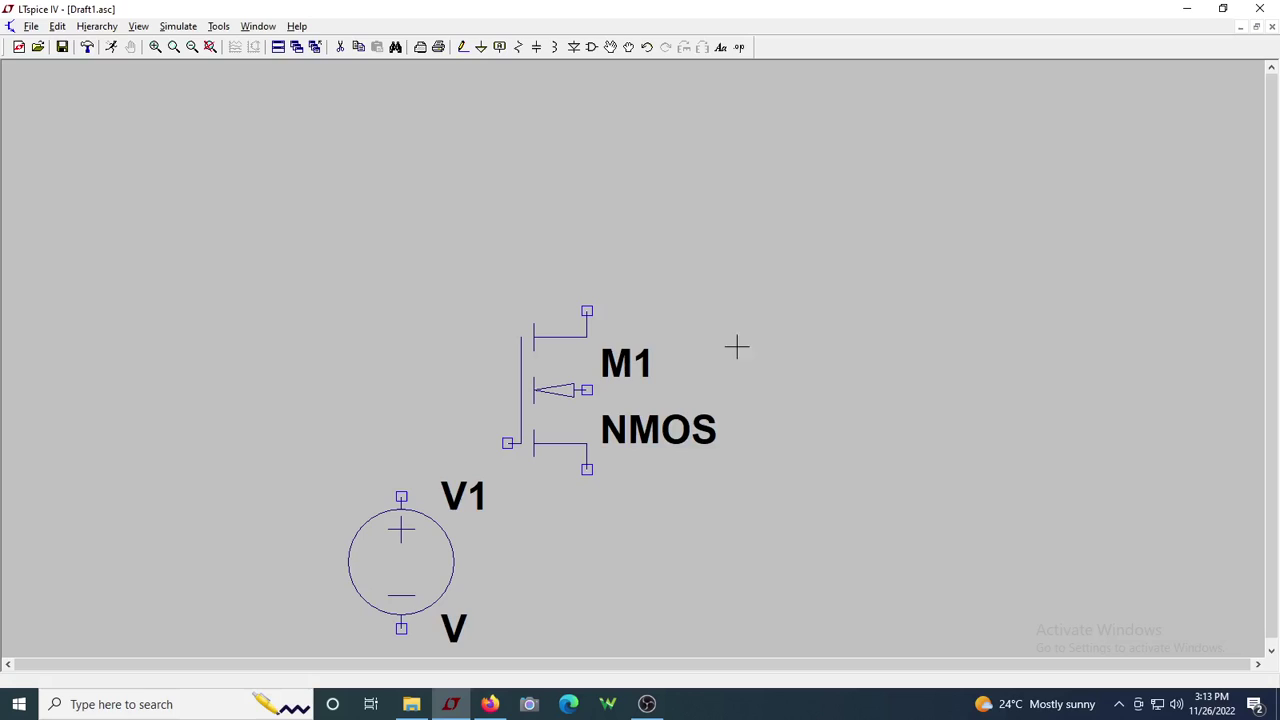
Step: Place a battery symbol from the Misc library to the right of the transistor, roughly level with the voltage source
left_click(573, 47)
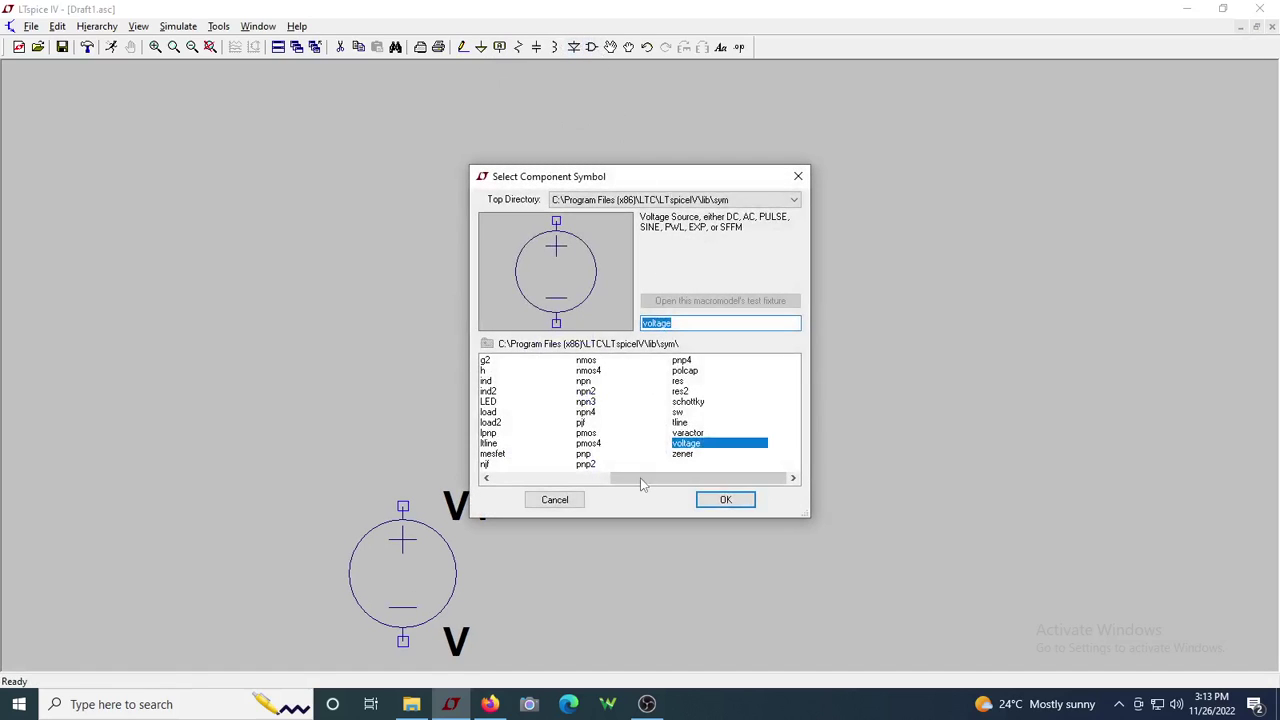
left_click_drag(642, 483, 540, 482)
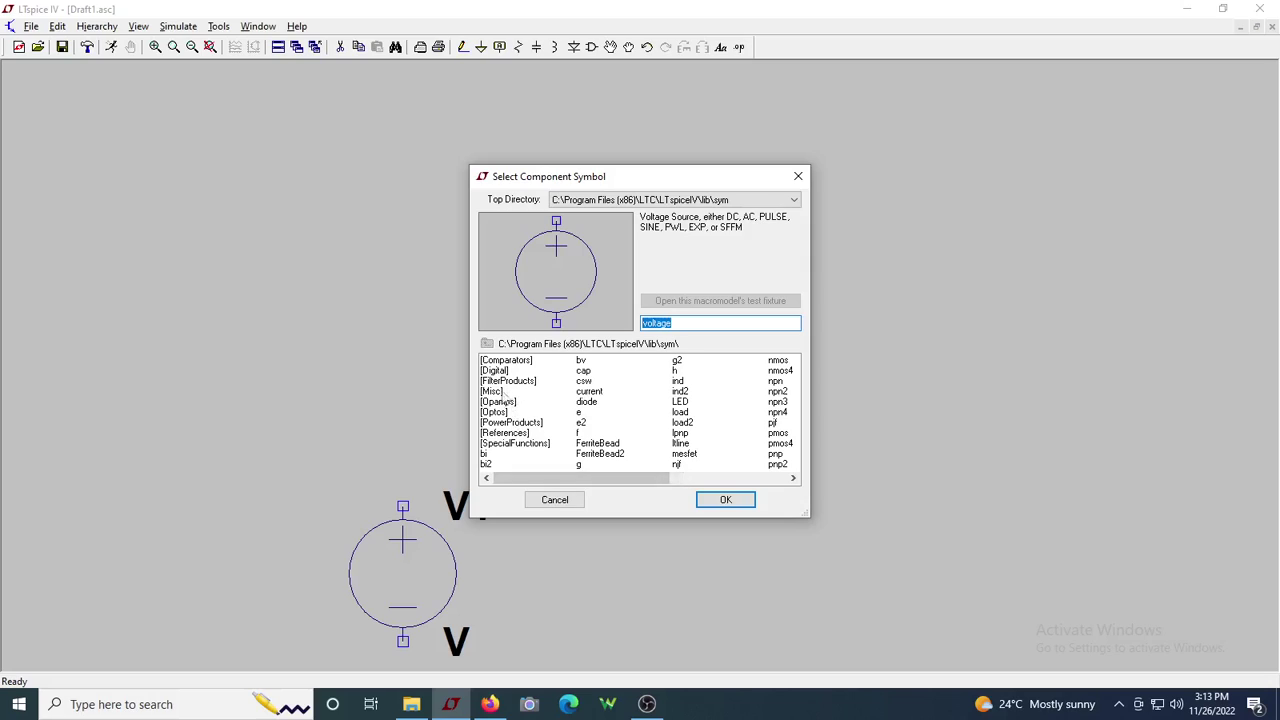
left_click(493, 391)
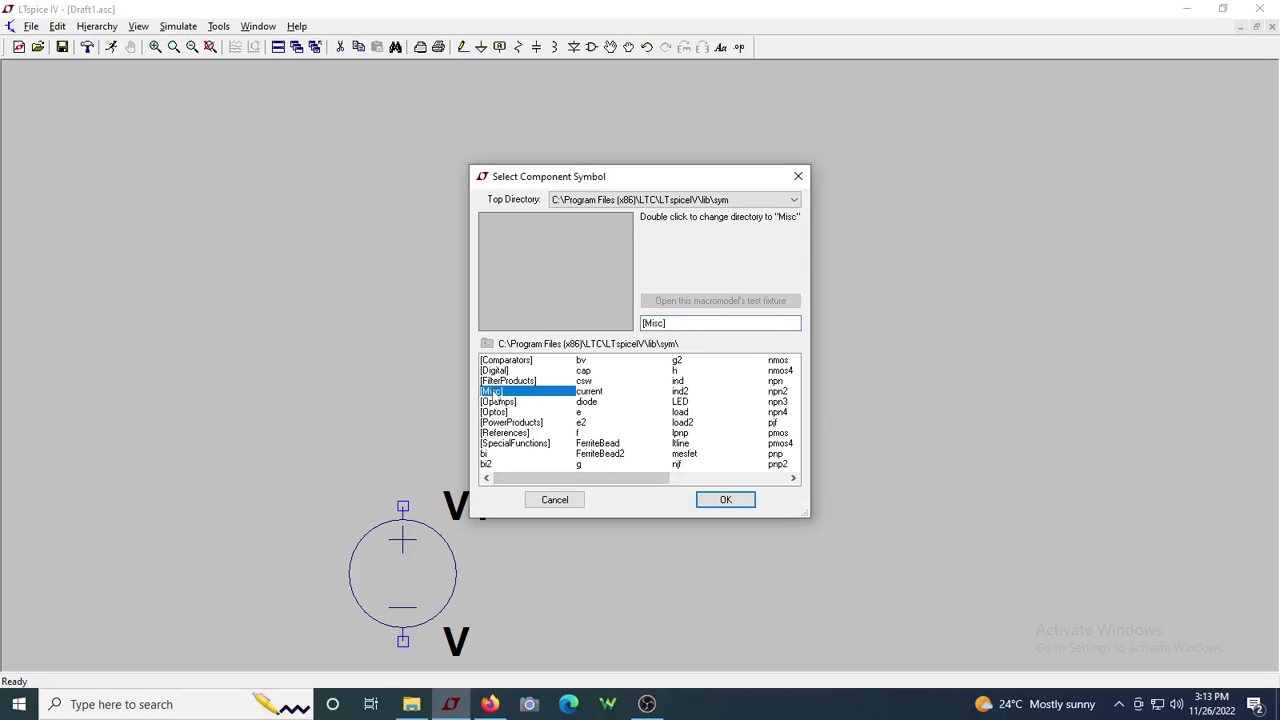
double_click(497, 395)
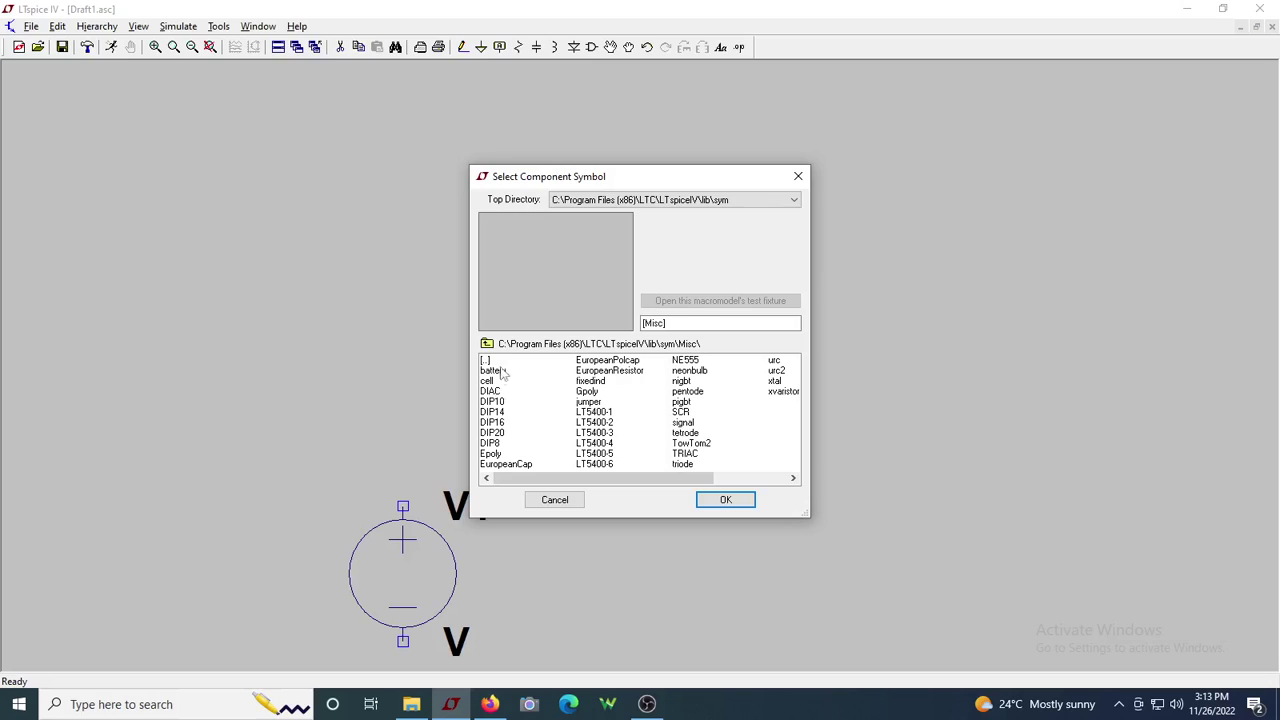
left_click(496, 371)
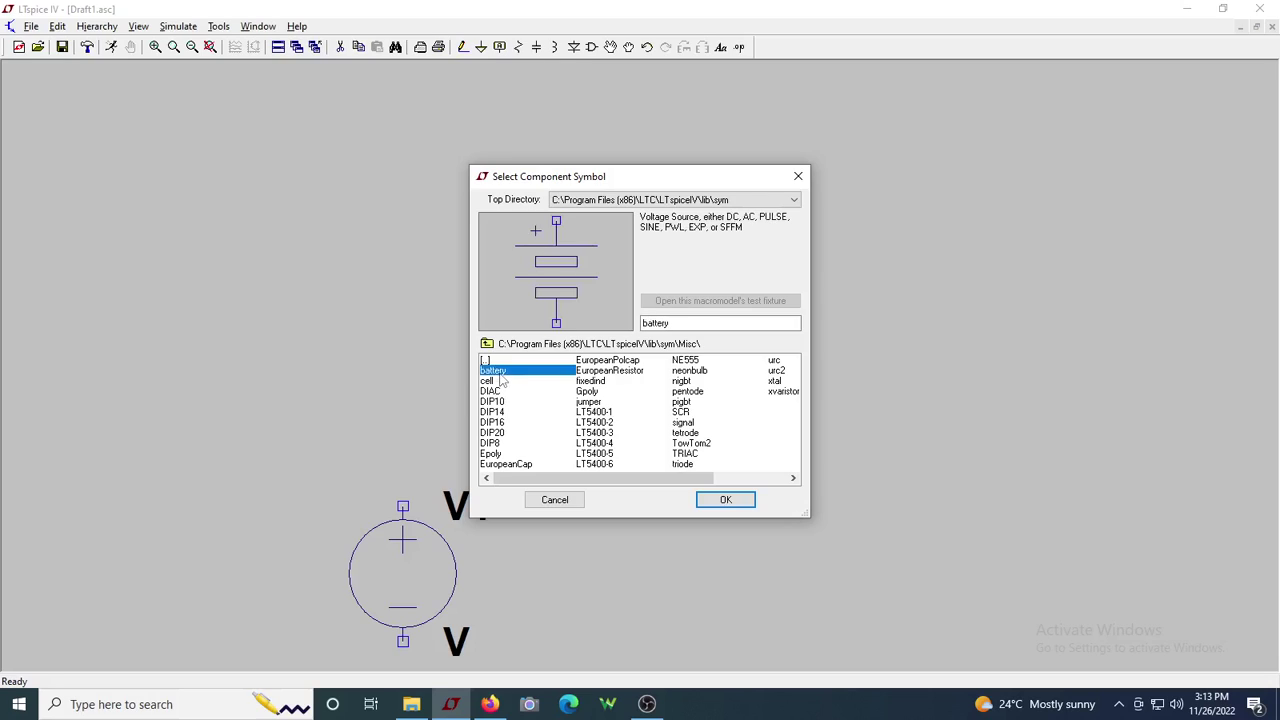
left_click(708, 500)
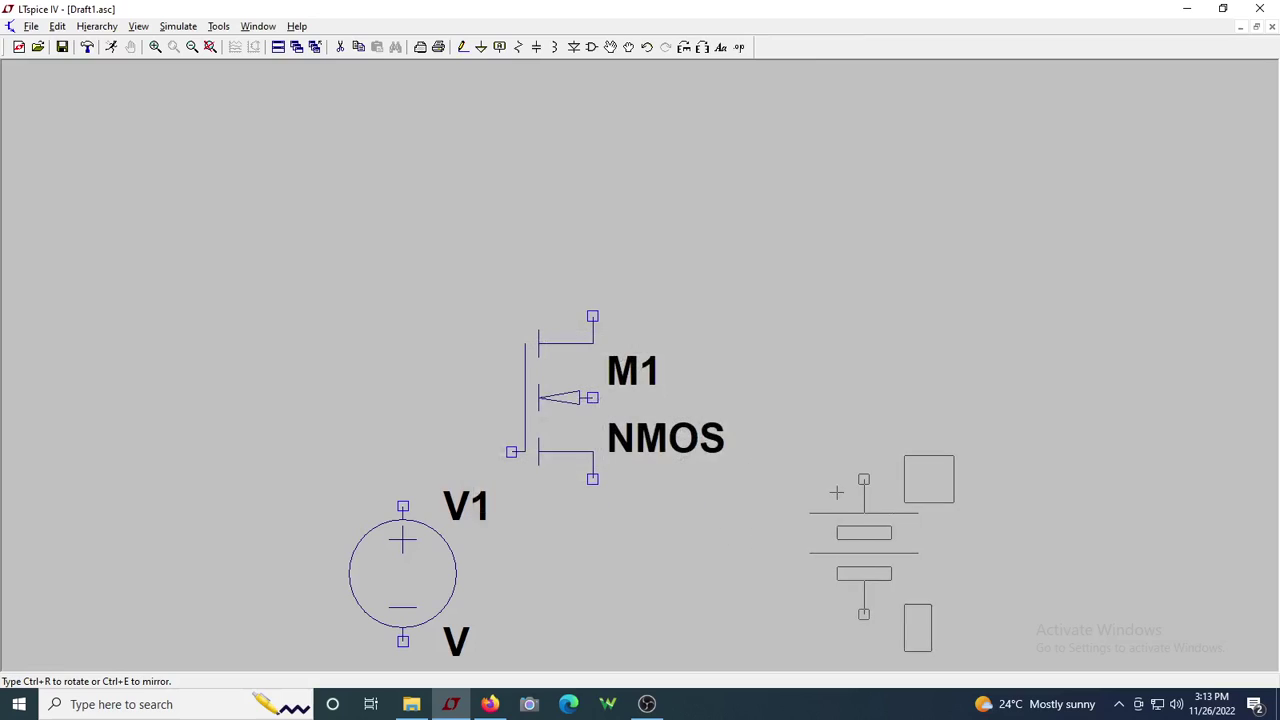
left_click(862, 480)
key("Escape")
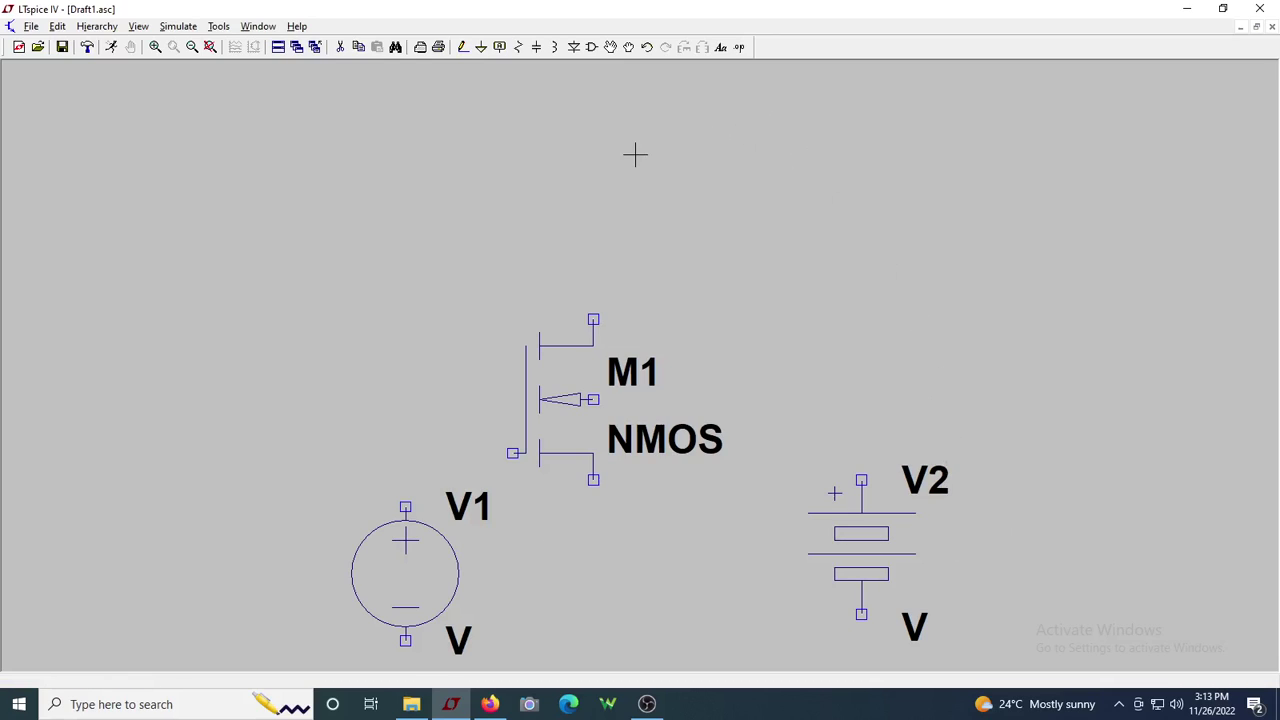
Step: Wire the positive terminal of V1 to the transistor's gate and the drain to the battery's positive terminal
left_click(463, 50)
left_click(405, 507)
left_click(405, 453)
left_click(513, 453)
left_click(593, 319)
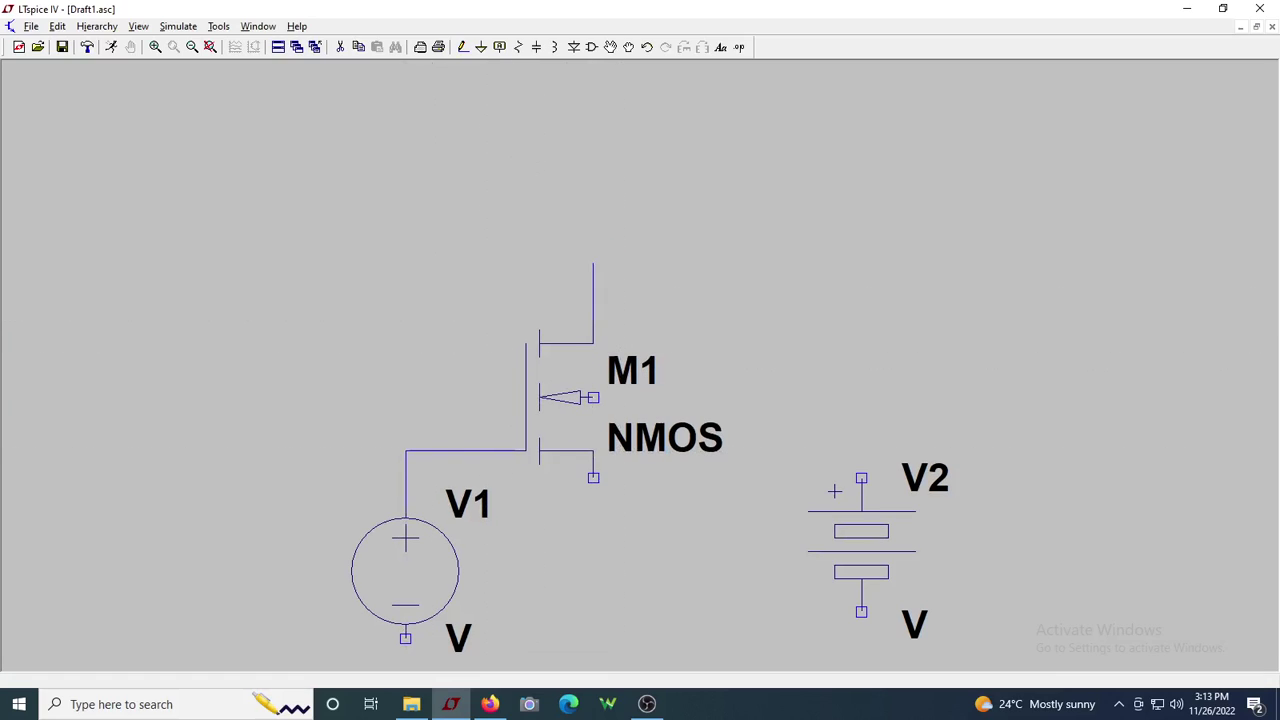
left_click(593, 263)
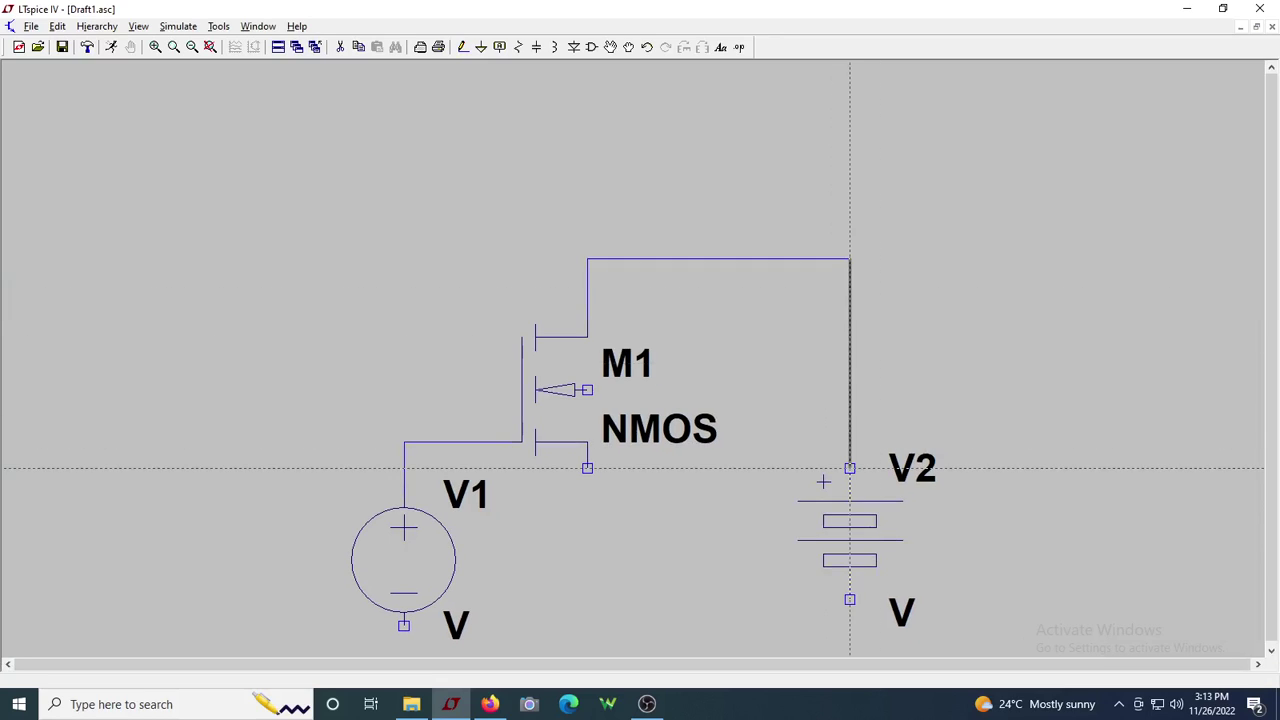
left_click(861, 478)
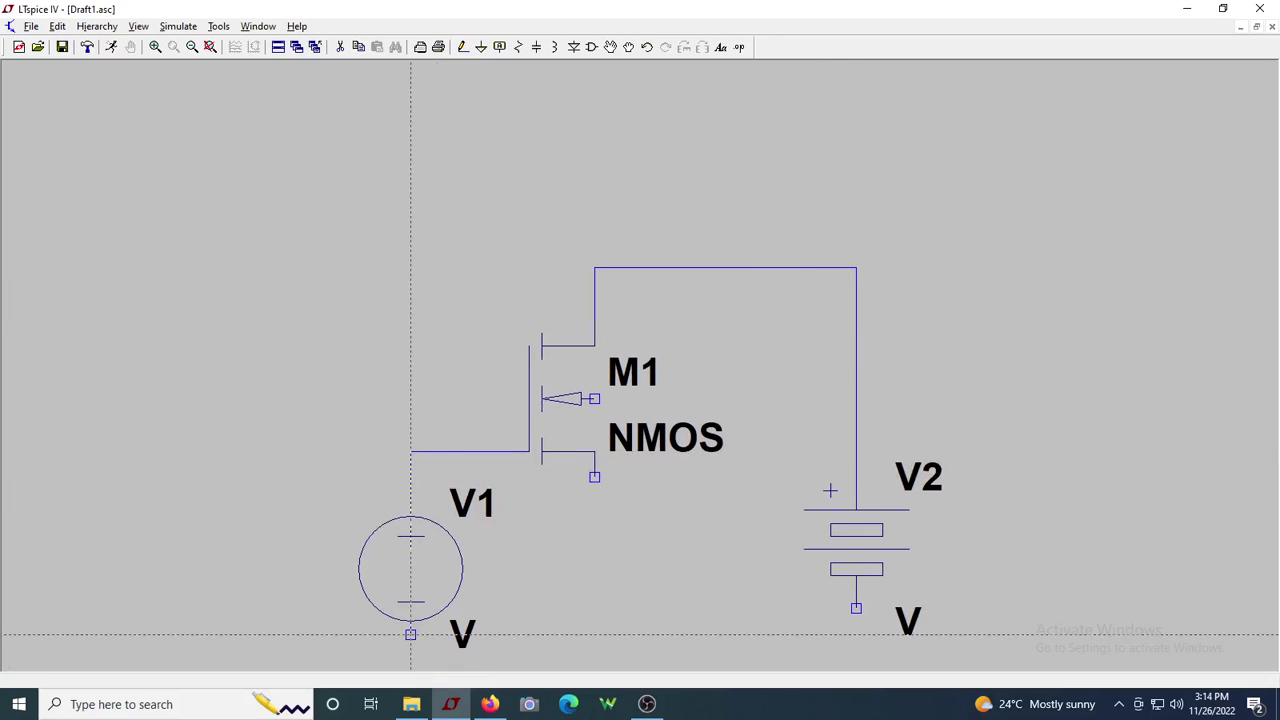
Step: Join the negative terminals of both supplies with a common wire and connect the transistor's source and body terminals to it
key("Escape")
left_click(856, 608)
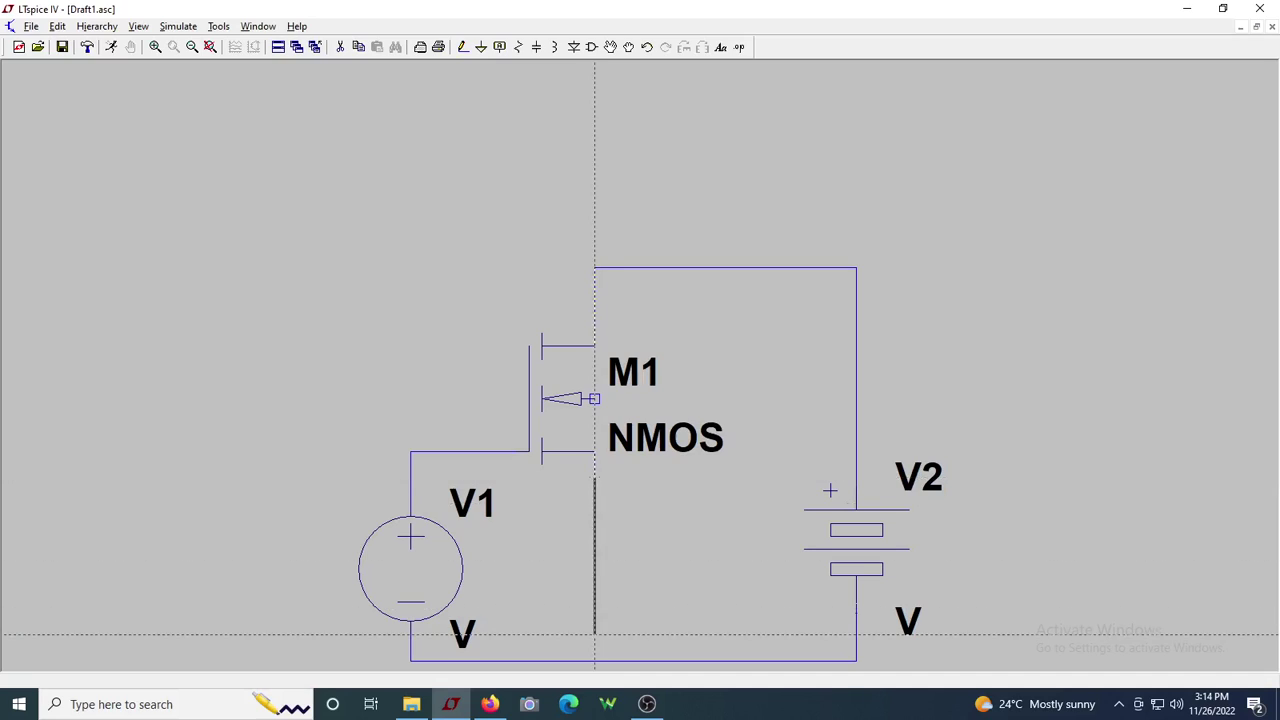
left_click(595, 661)
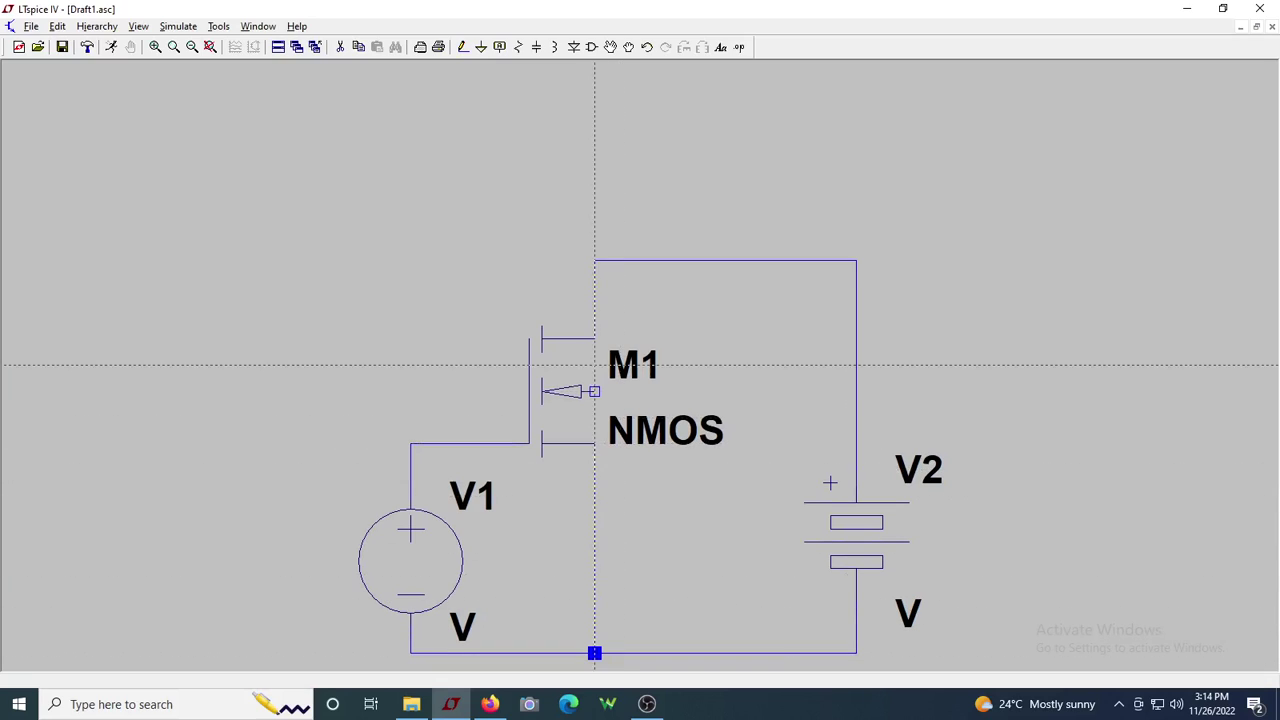
left_click(598, 391)
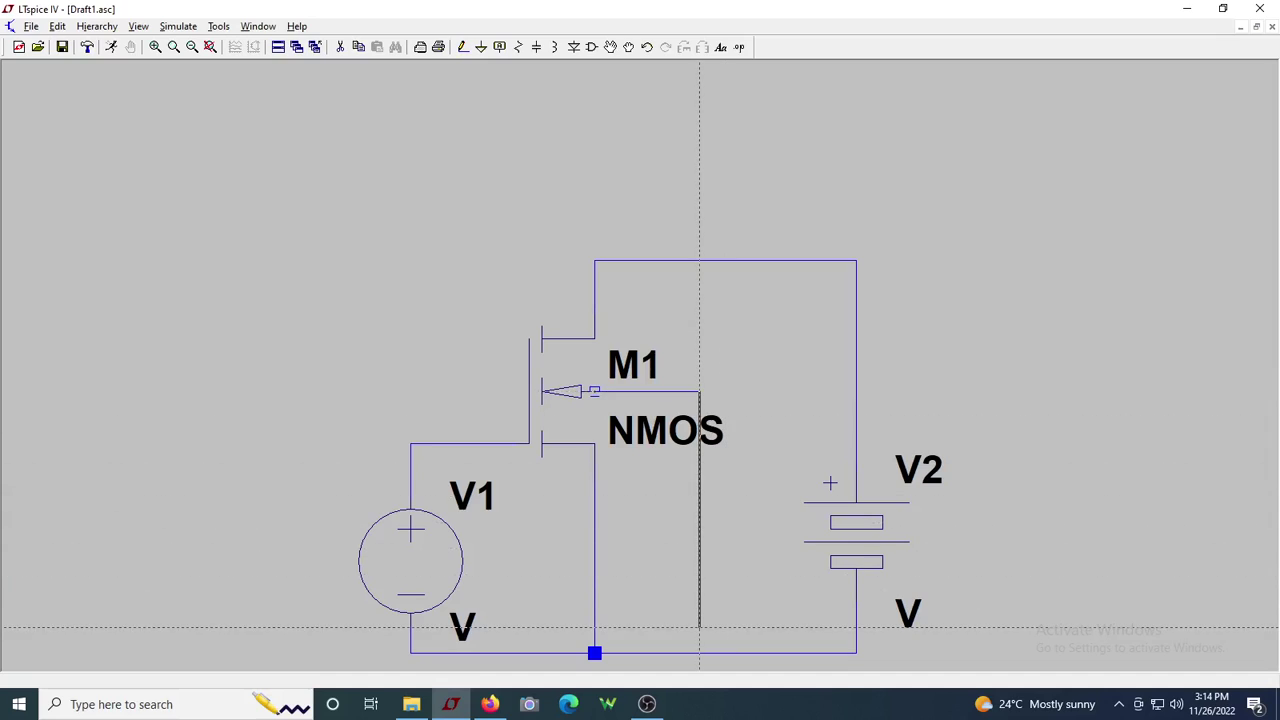
left_click(699, 653)
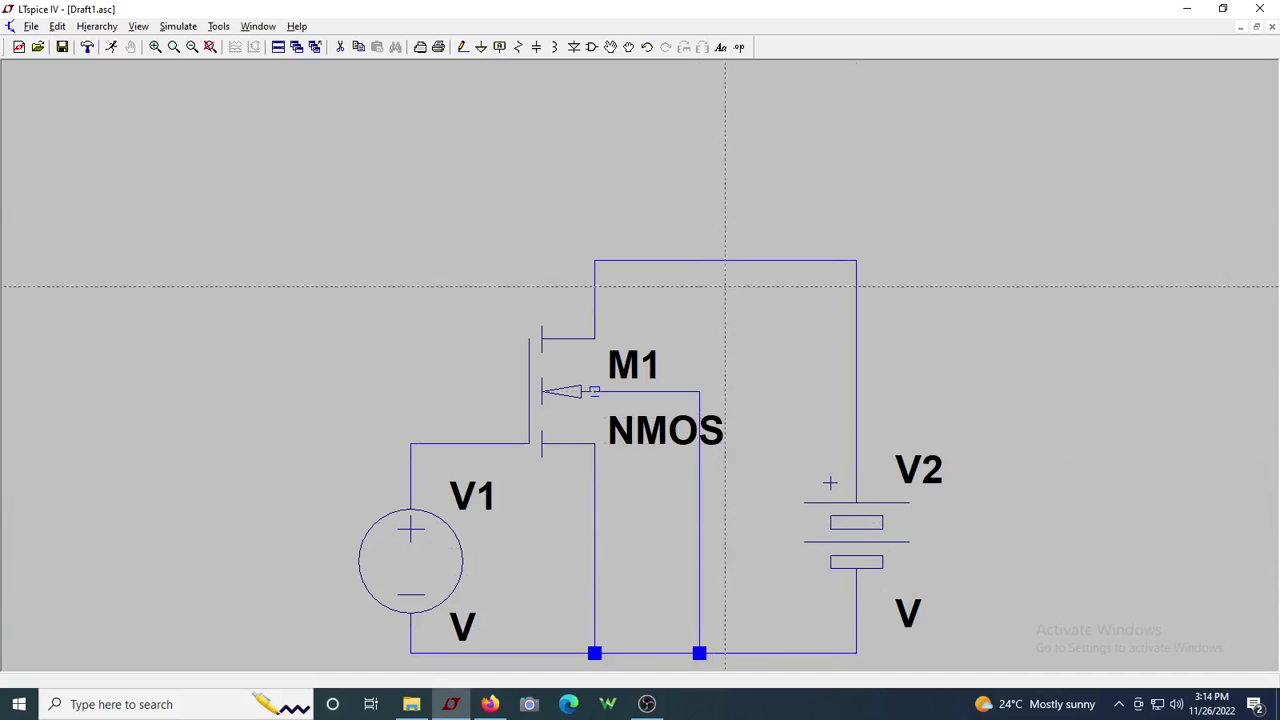
Step: Place a ground symbol below the common bottom wire and connect it to that wire between the source and body junctions
left_click(192, 47)
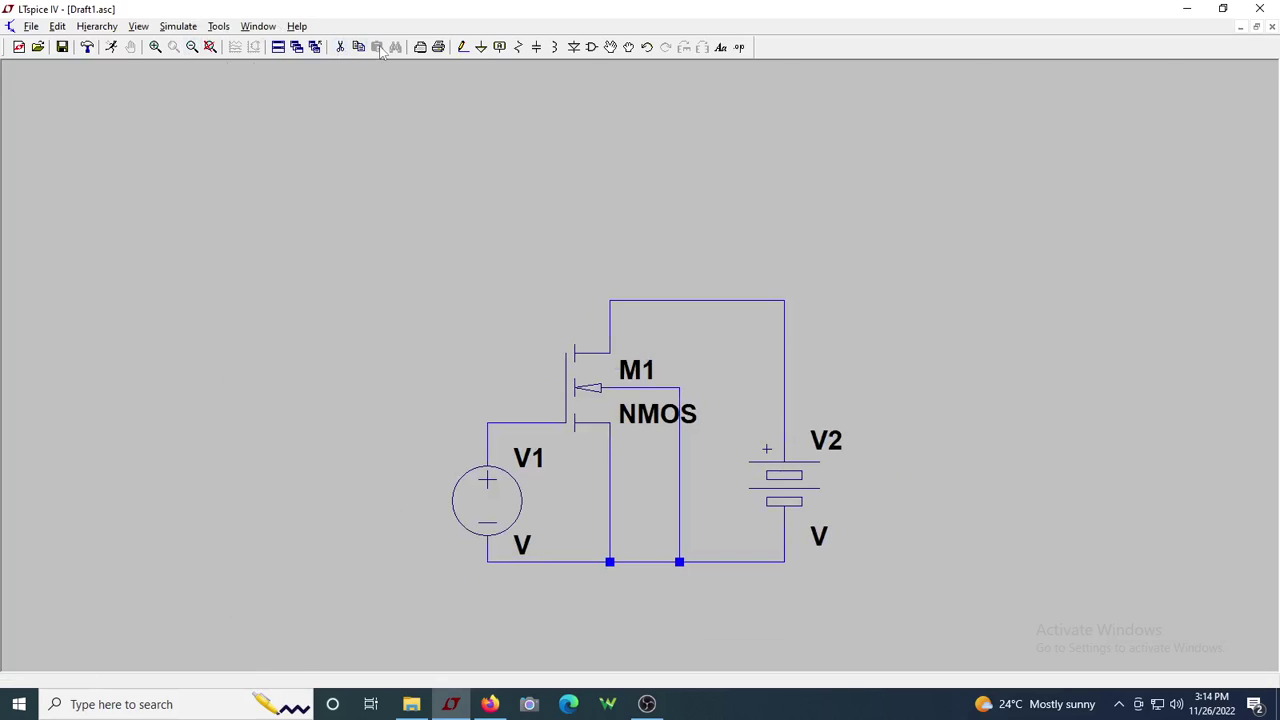
left_click(481, 47)
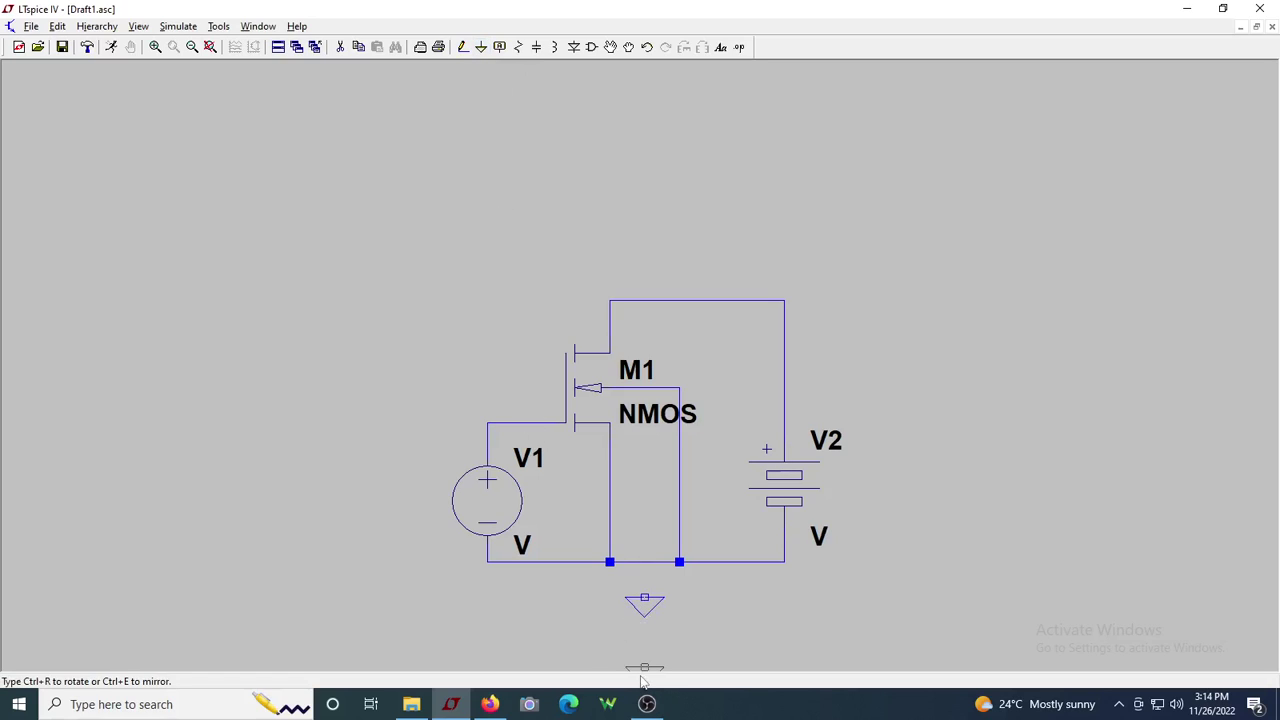
key("Escape")
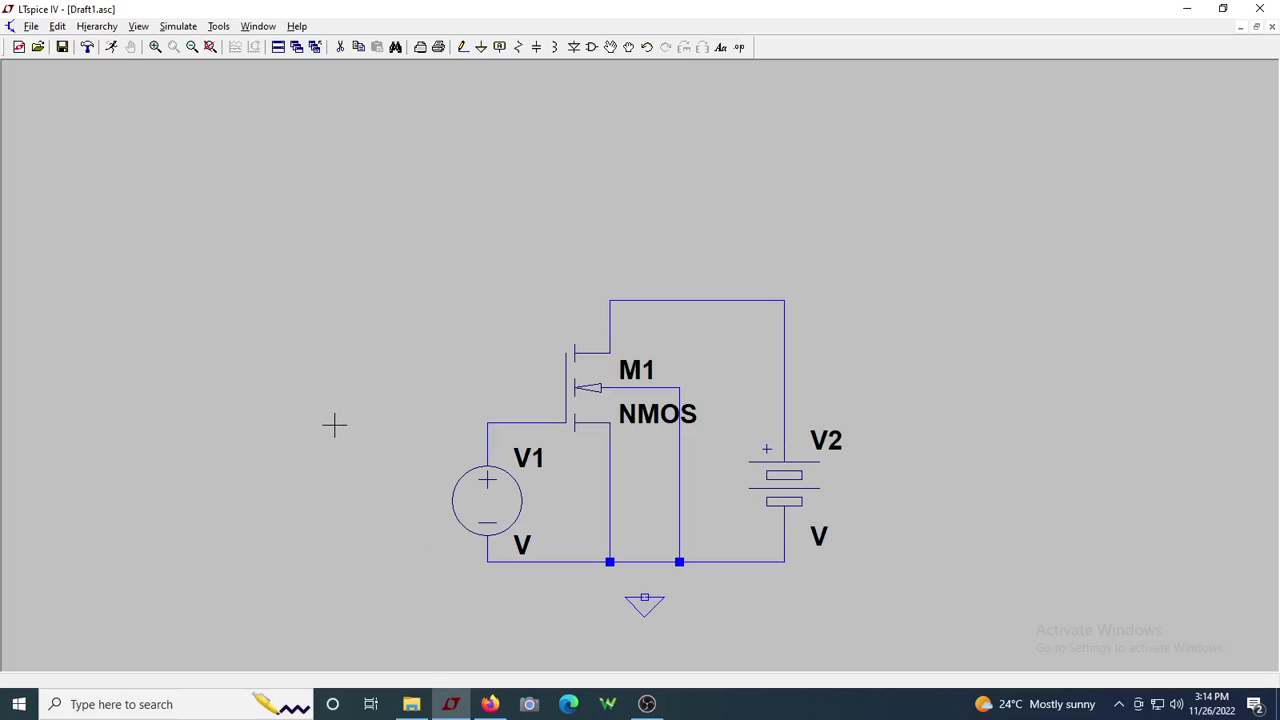
key("F3")
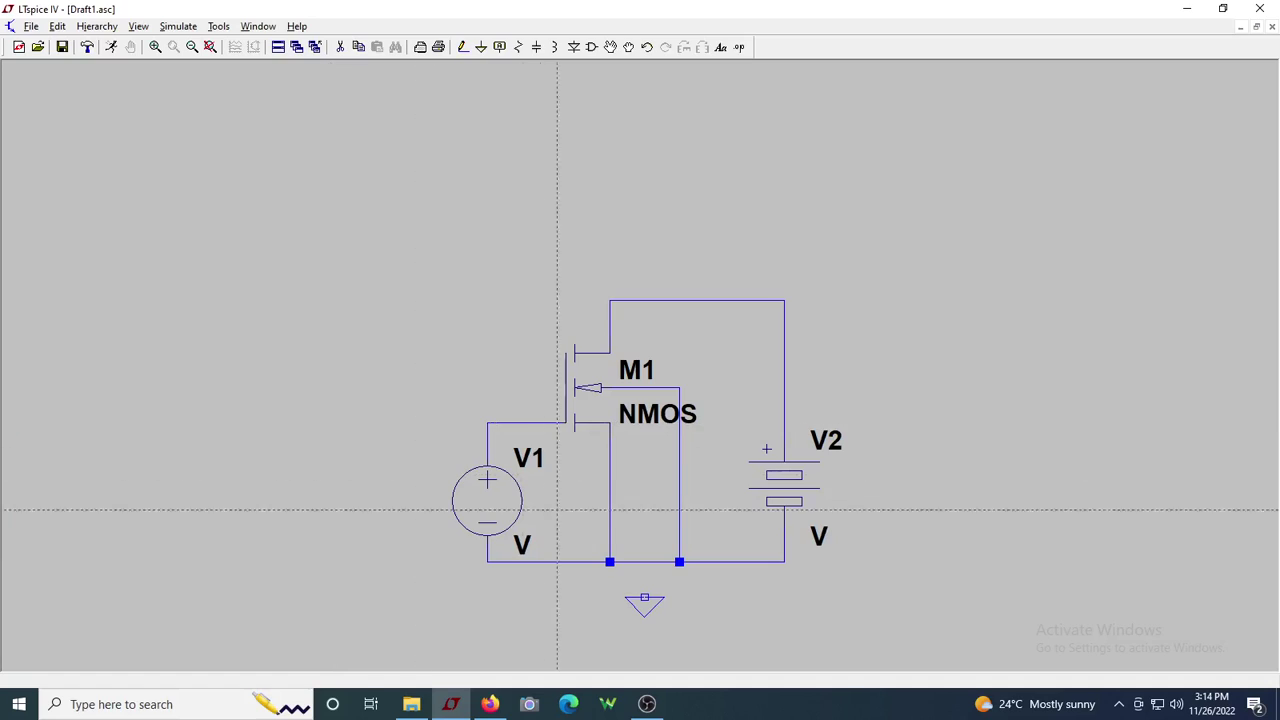
left_click(644, 598)
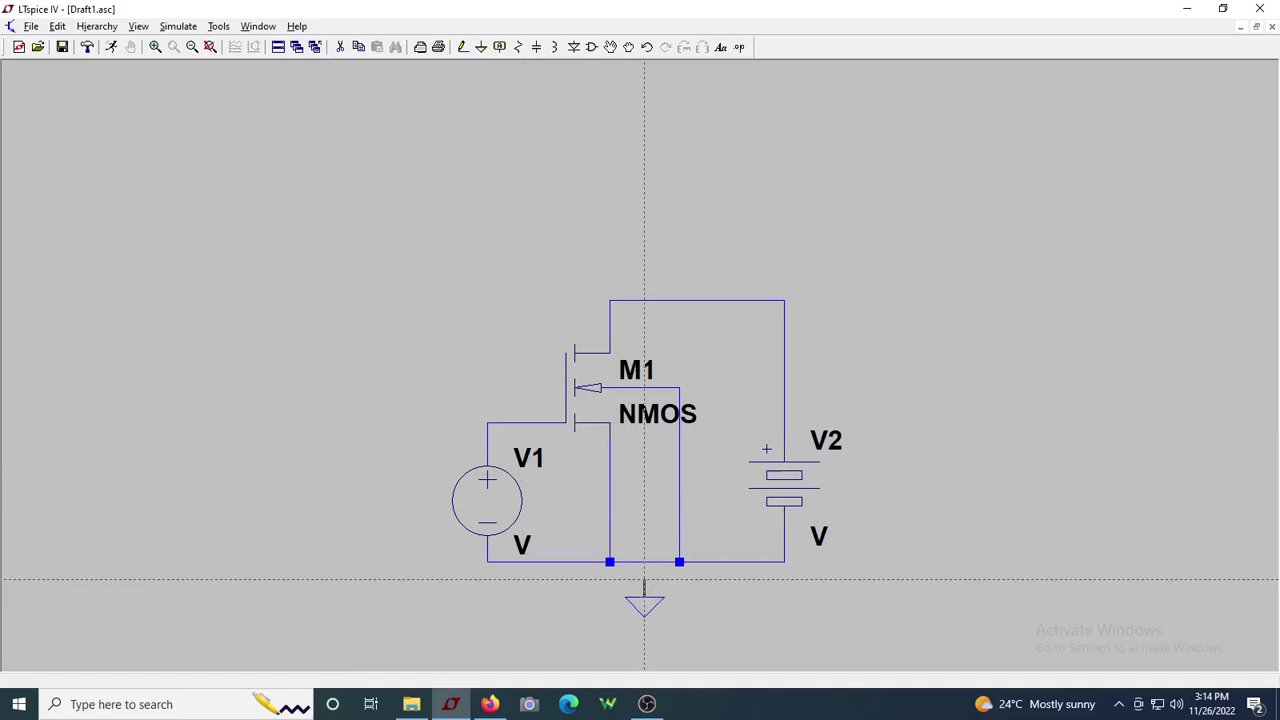
left_click(644, 562)
key("Escape")
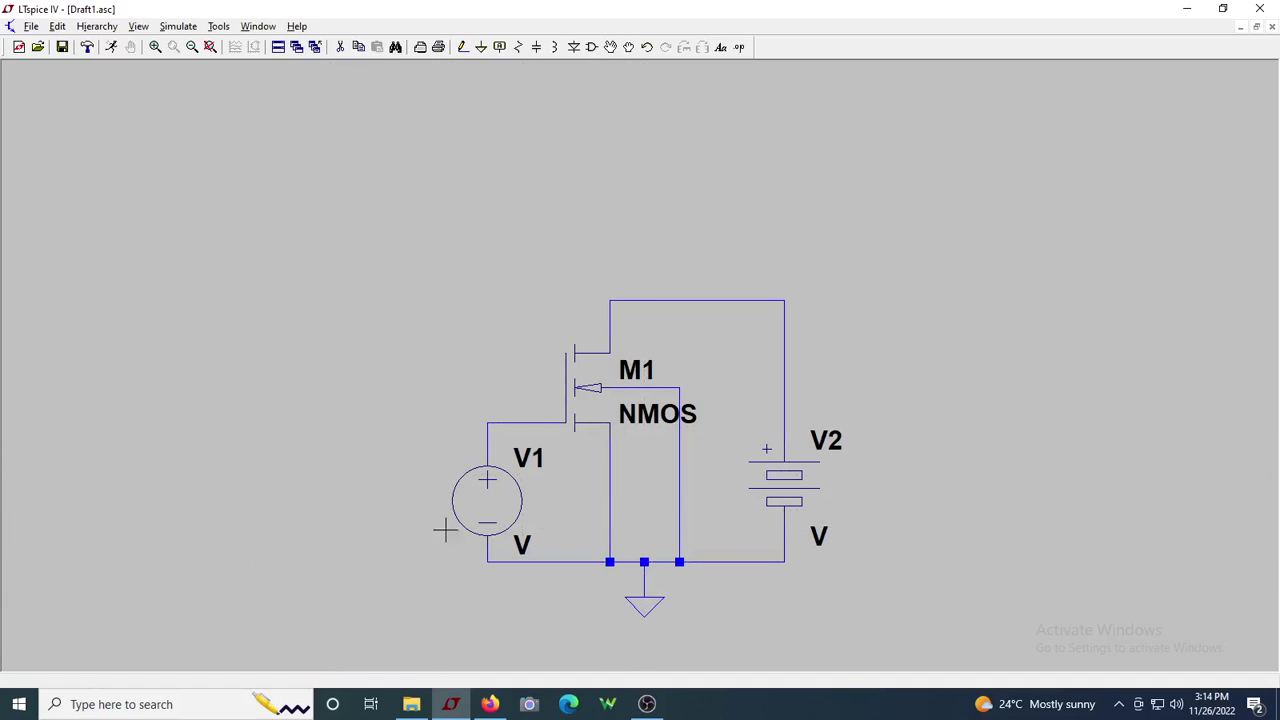
Step: Rename voltage source V1 as VGS and battery V2 as VDS
right_click(522, 462)
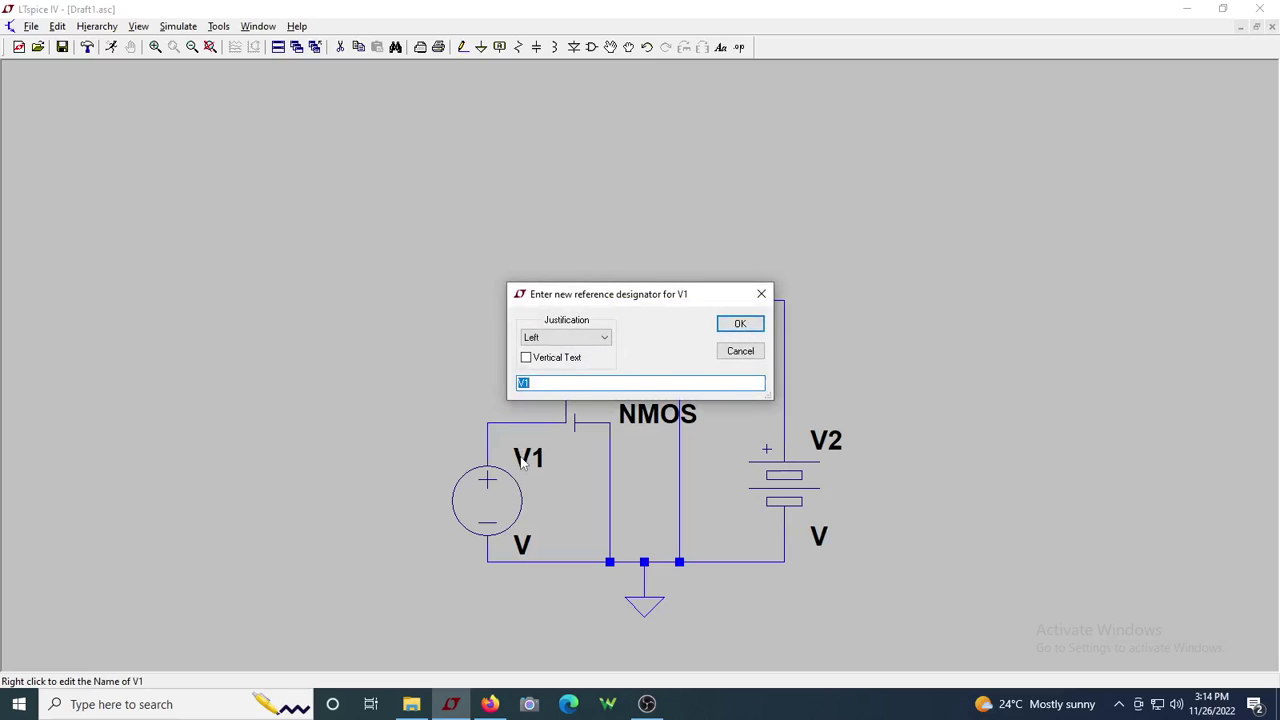
type("V")
left_click(739, 324)
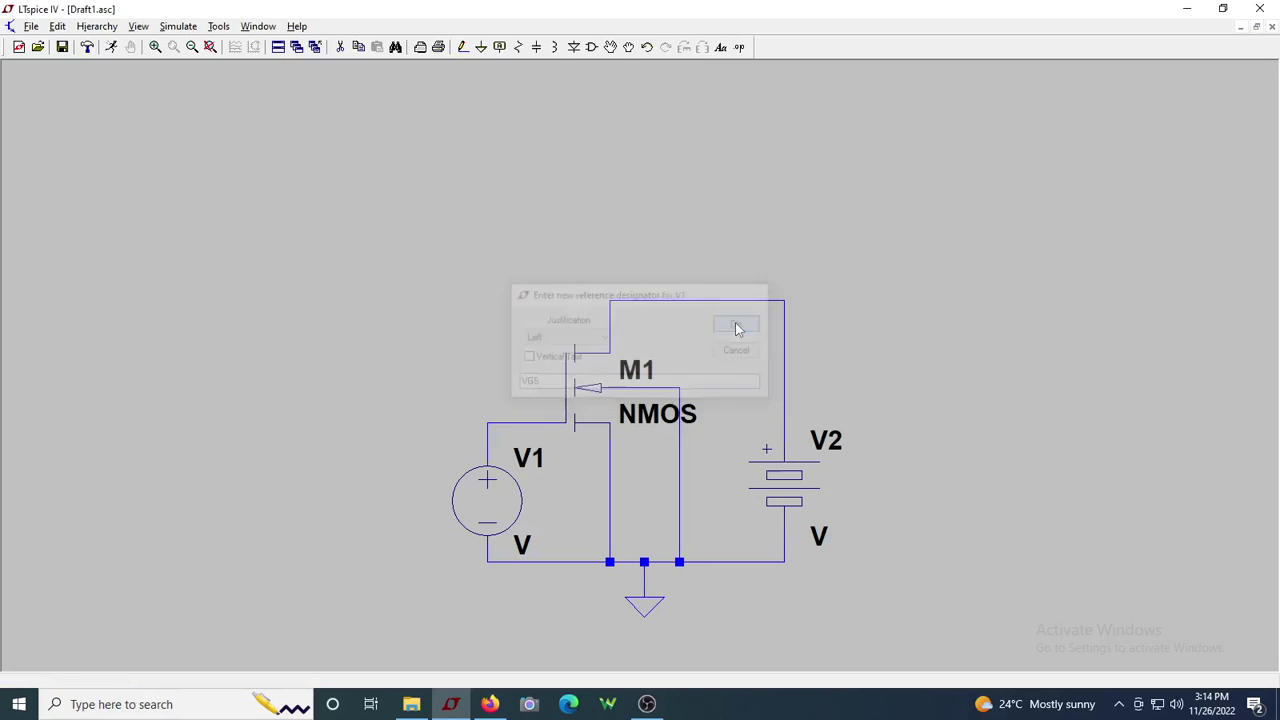
right_click(830, 441)
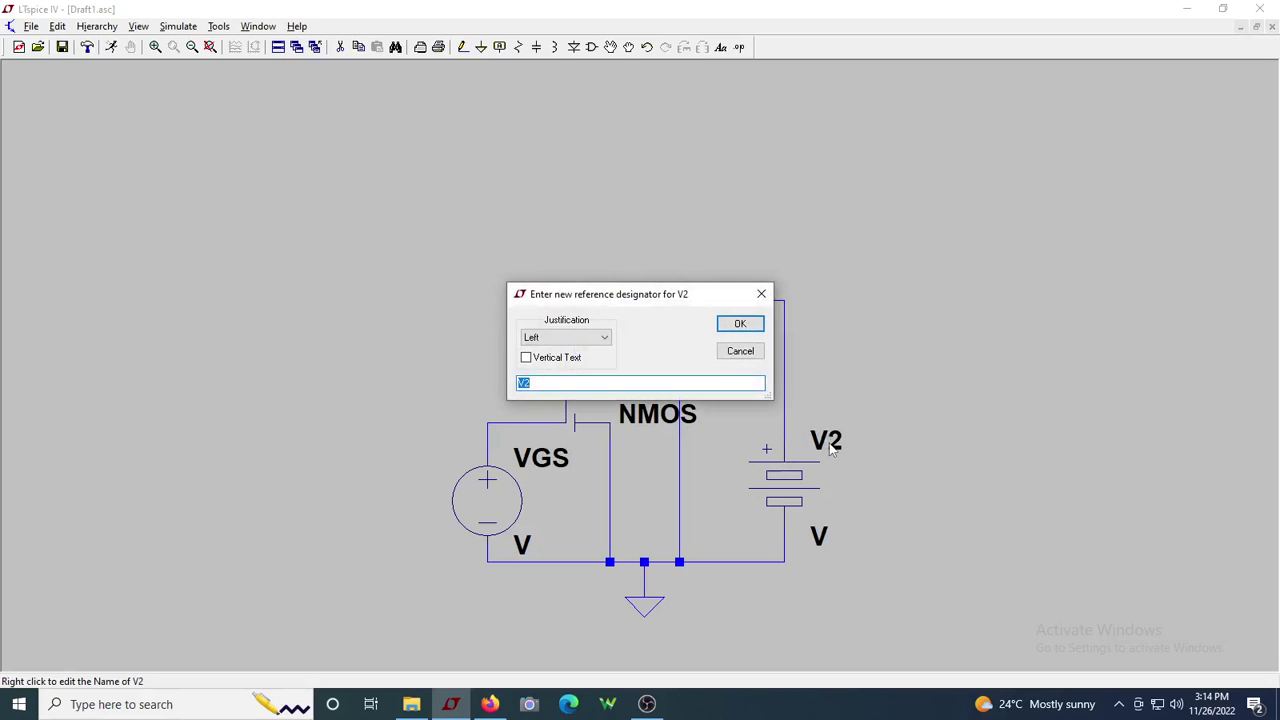
type("V")
left_click(740, 324)
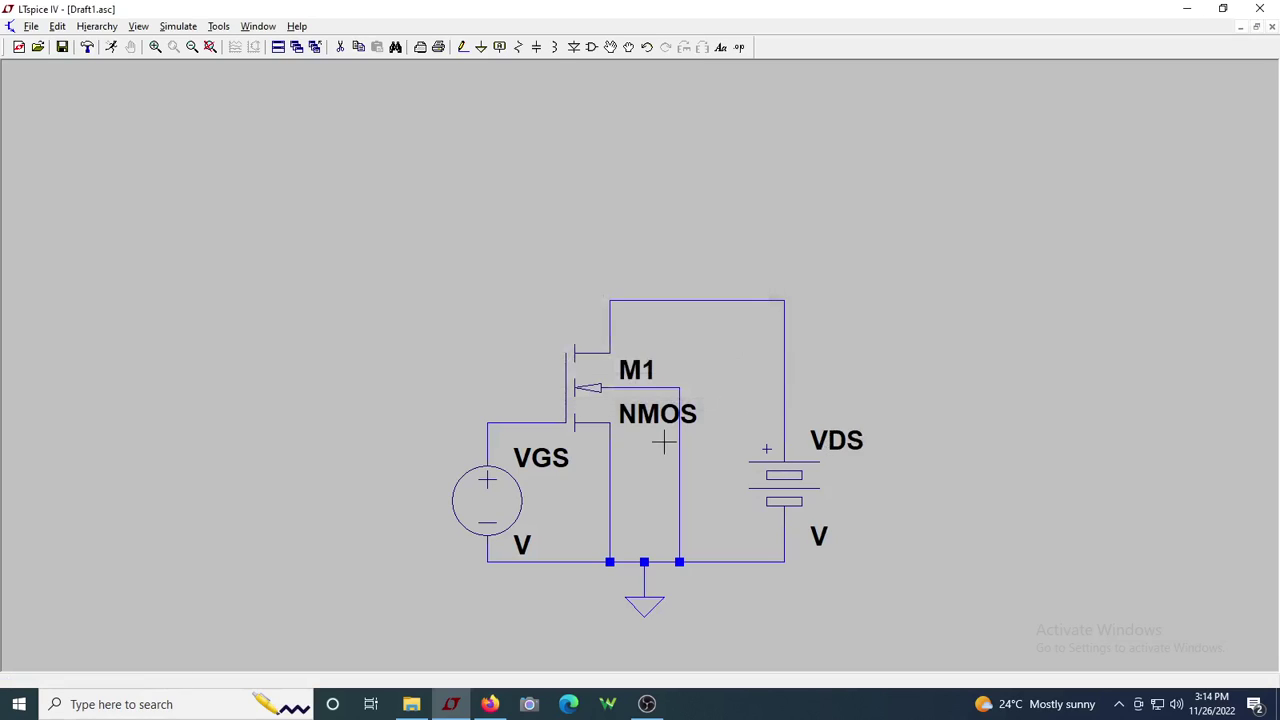
Step: Set the value of the VGS source to 0.8
right_click(522, 545)
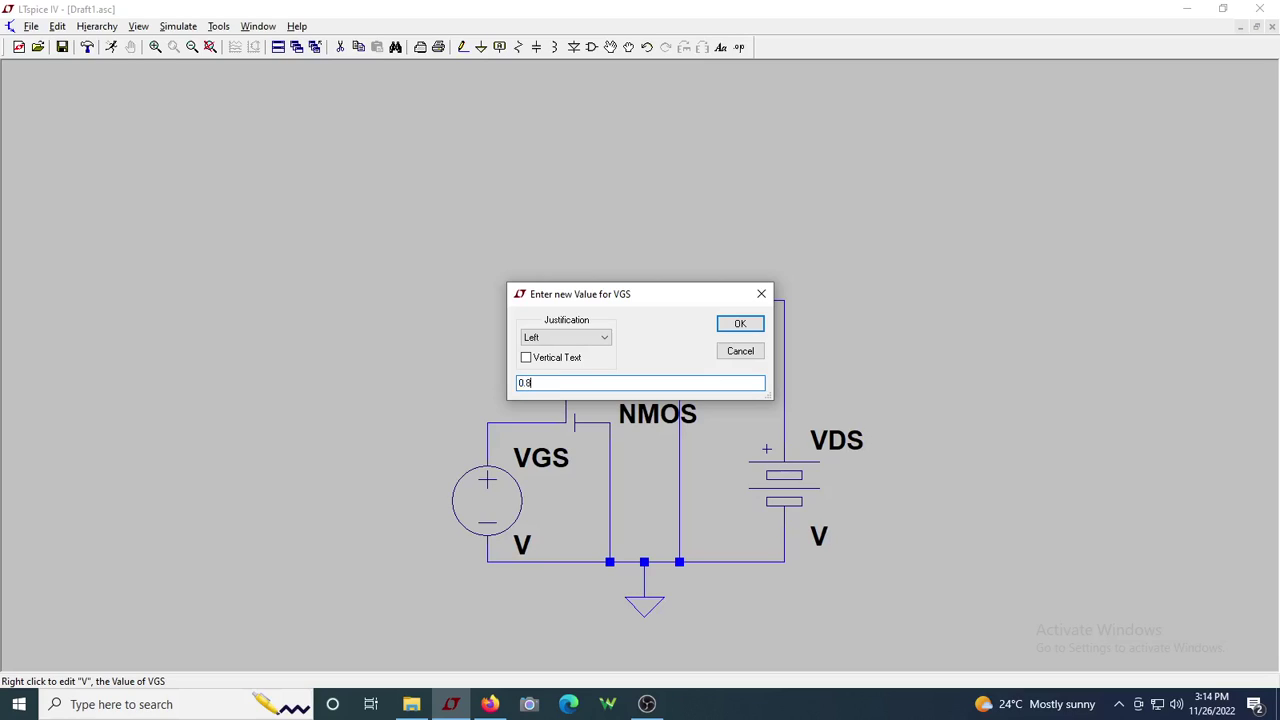
left_click(740, 323)
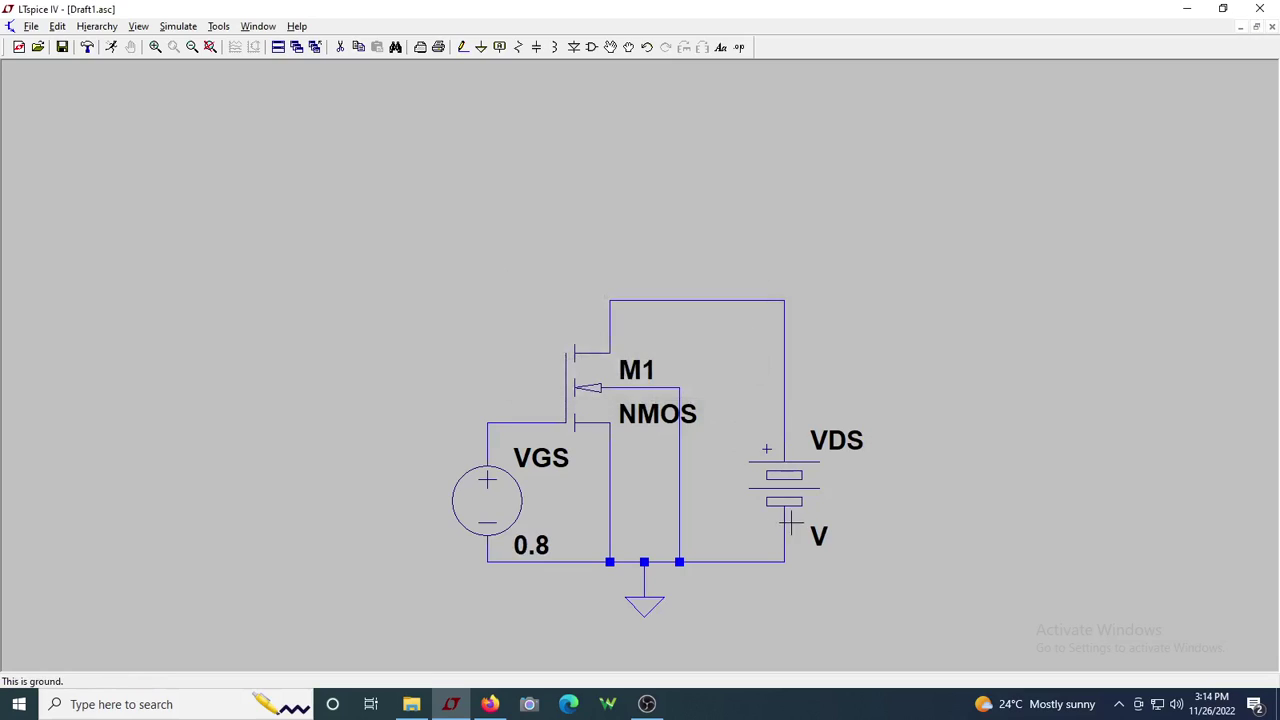
Step: Set the value of the VDS battery to 1
right_click(815, 538)
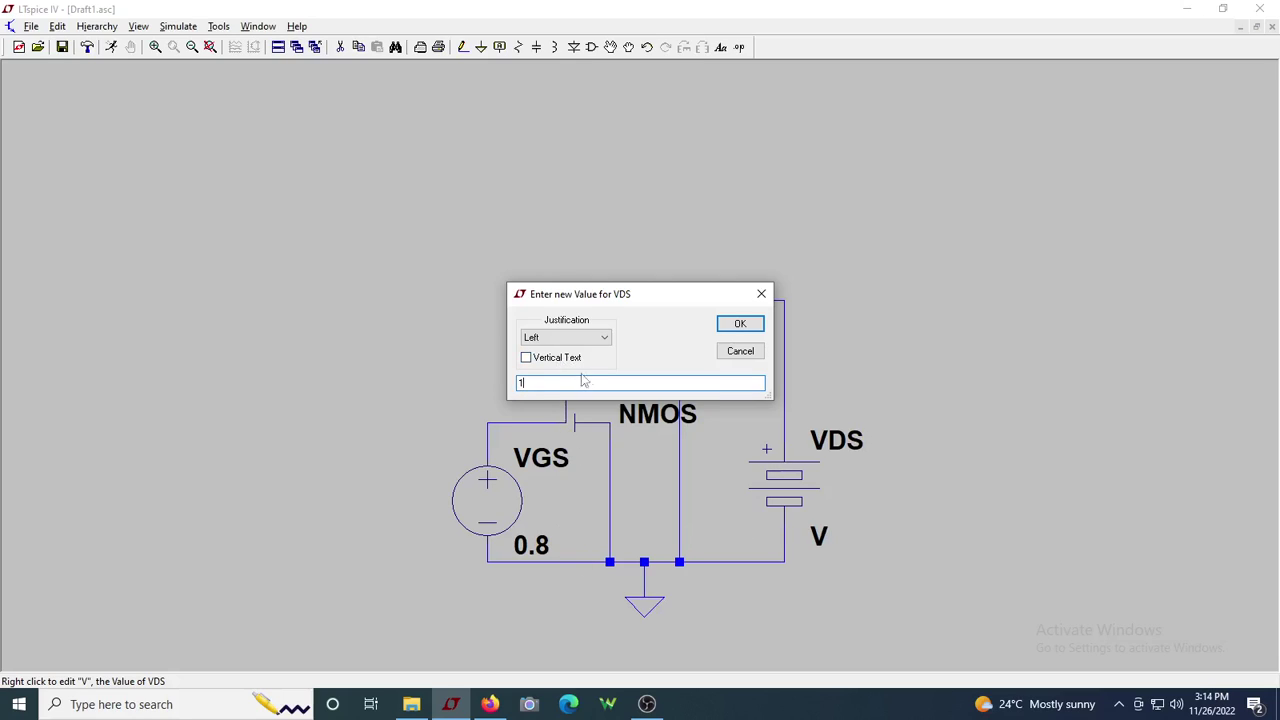
left_click(741, 325)
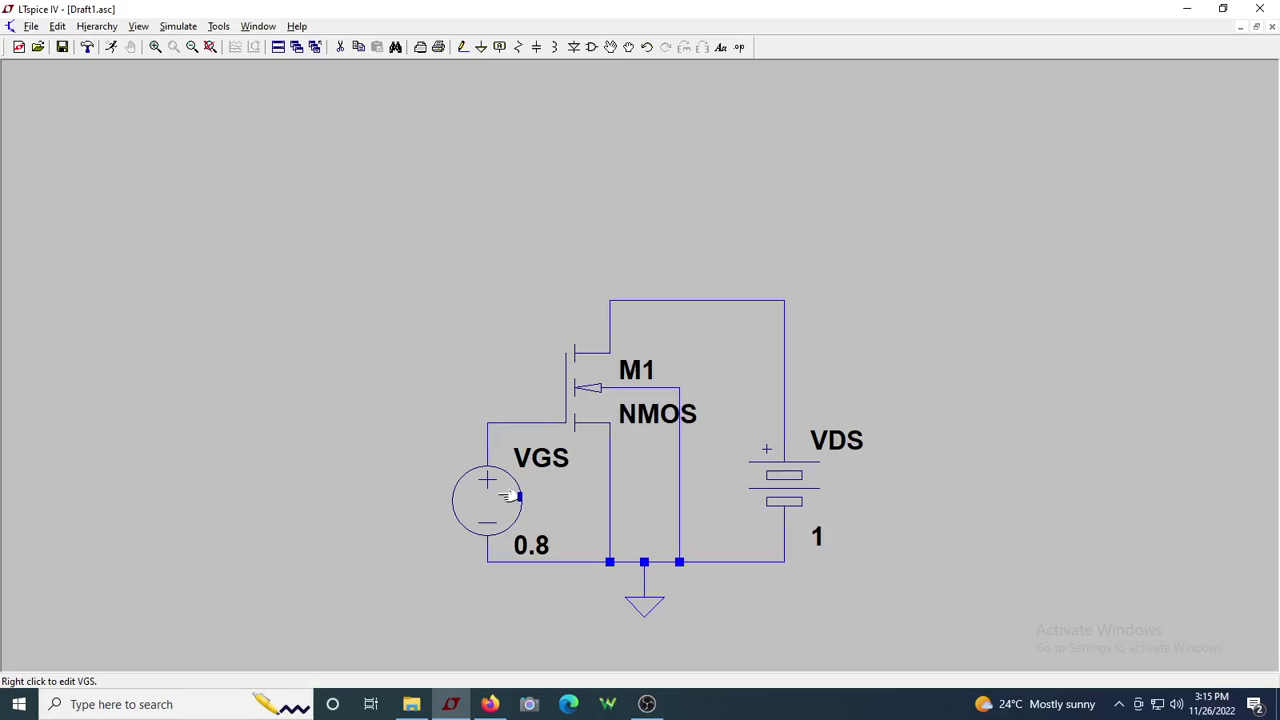
Step: Set transistor M1's length to 10u and its width to 100u, keeping the NMOS model name
right_click(590, 389)
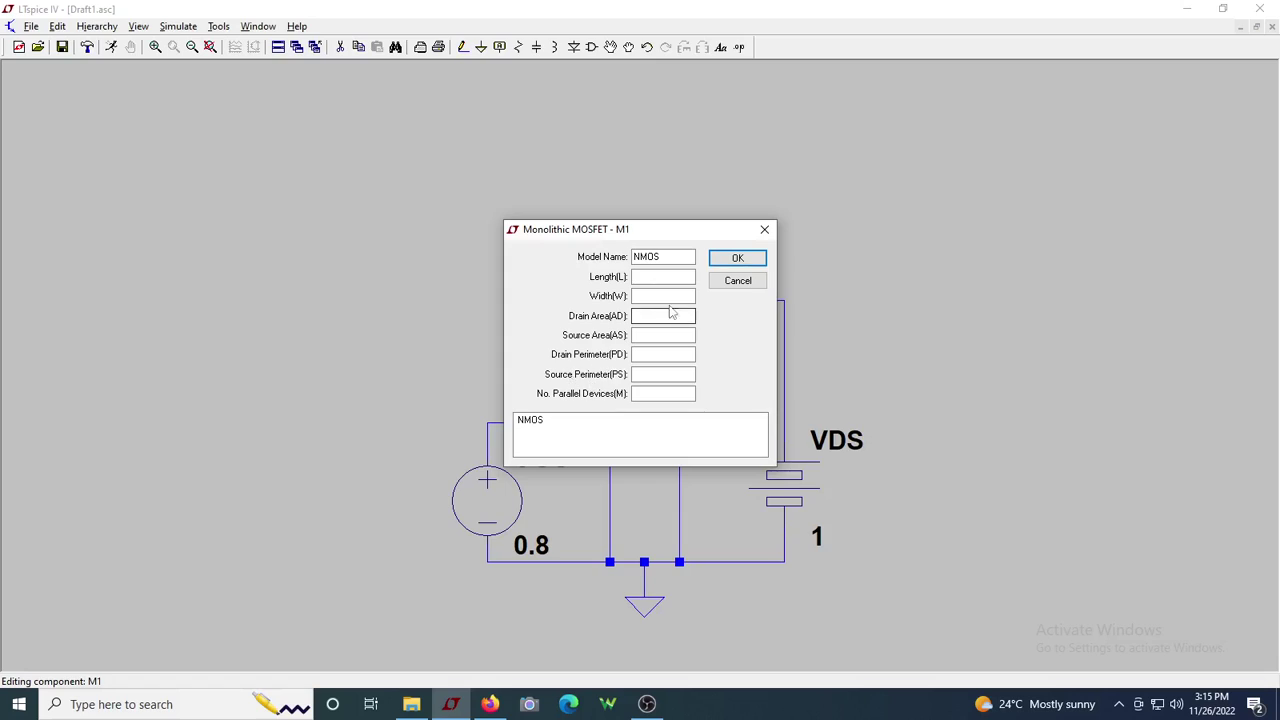
left_click_drag(651, 233, 817, 222)
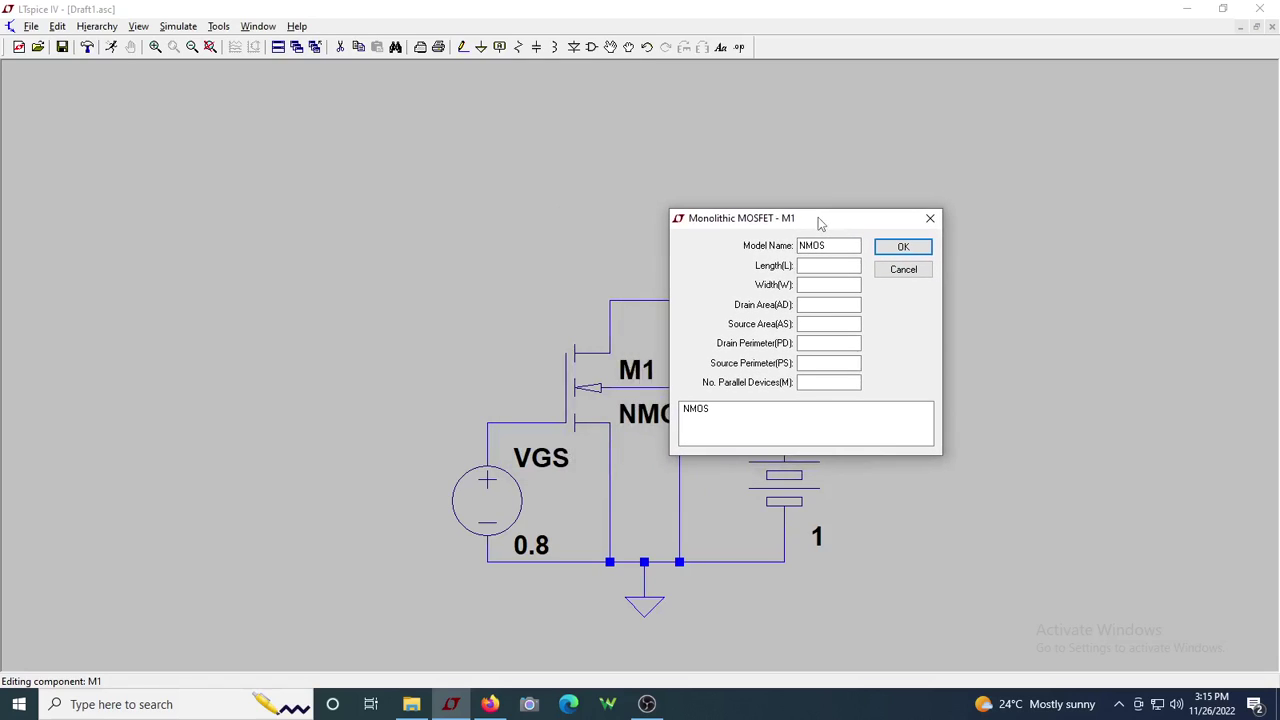
left_click(817, 264)
type("10u")
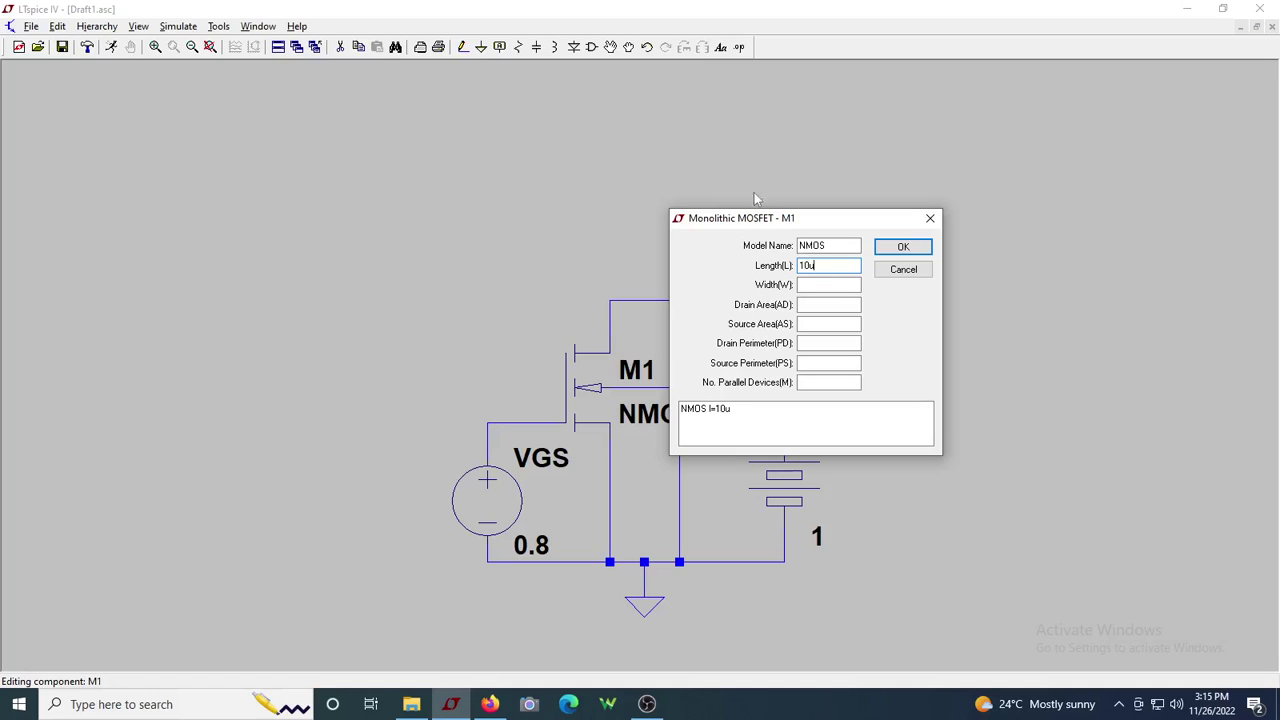
left_click(815, 285)
type("100u")
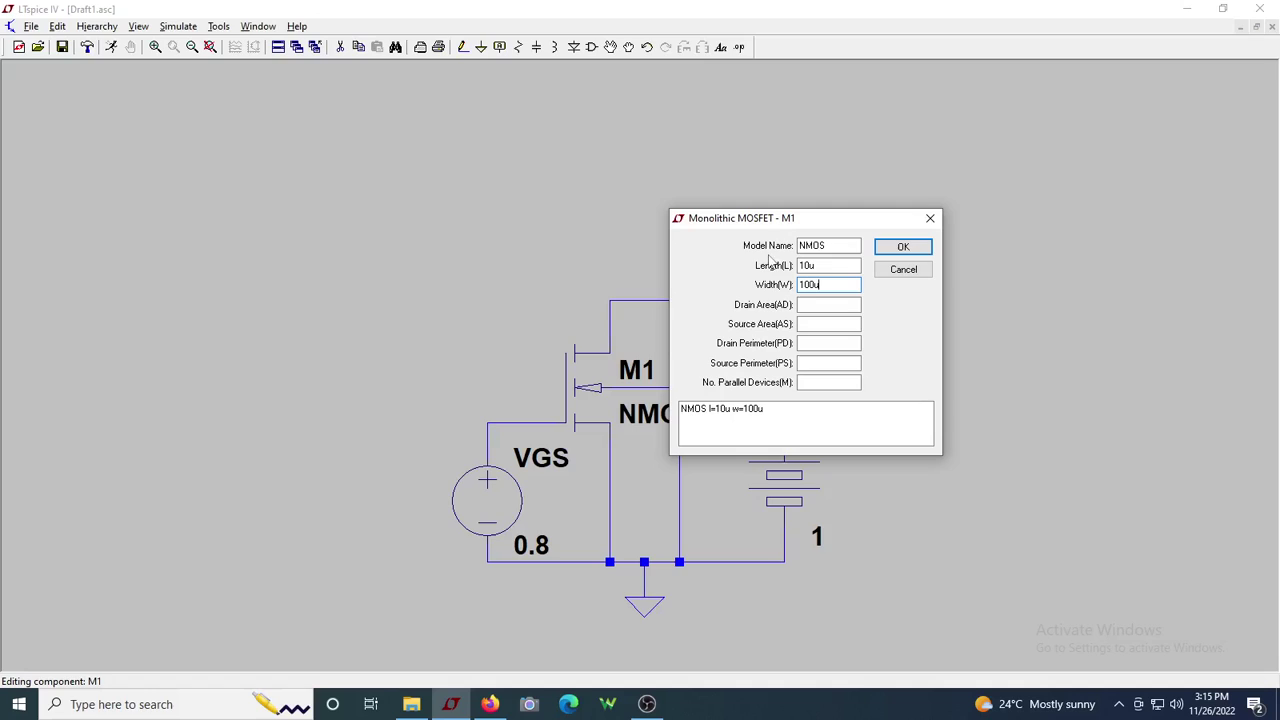
left_click(904, 248)
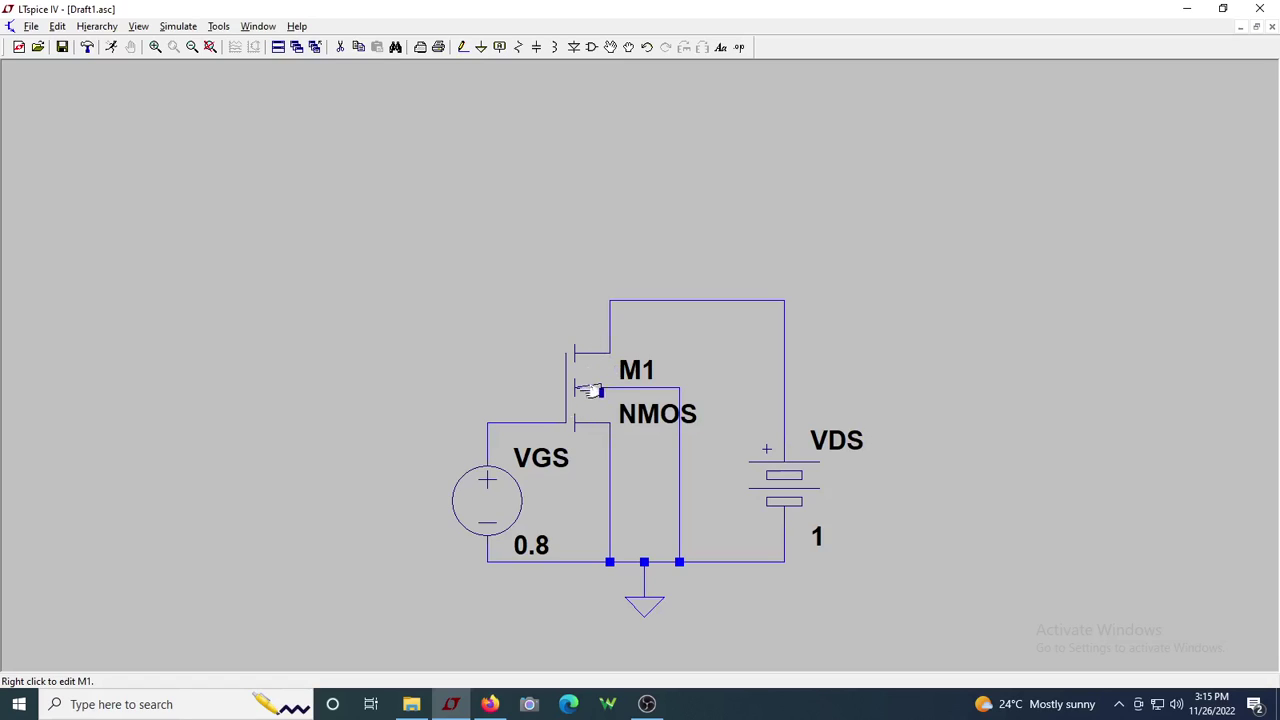
Step: Place the SPICE directive ".model nmos nmos (kp=200u, vto=0.4)" above the circuit and review transistor M1's size parameters
left_click(740, 48)
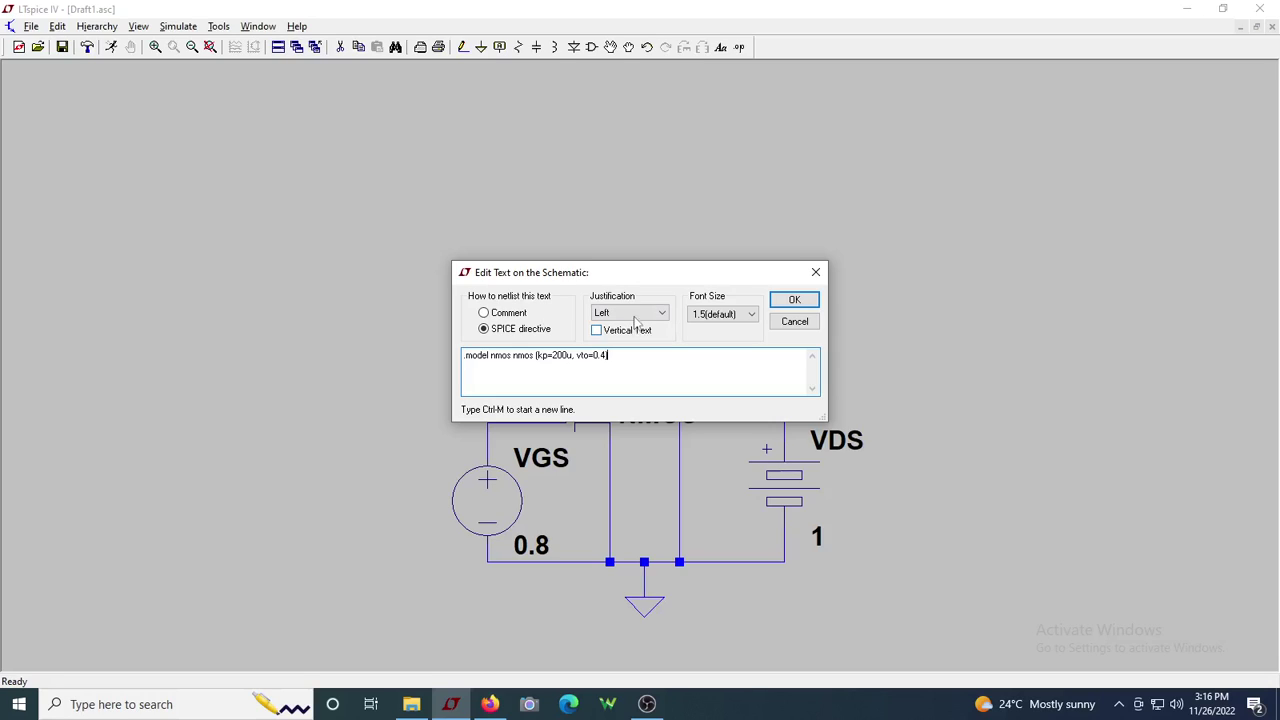
left_click(786, 300)
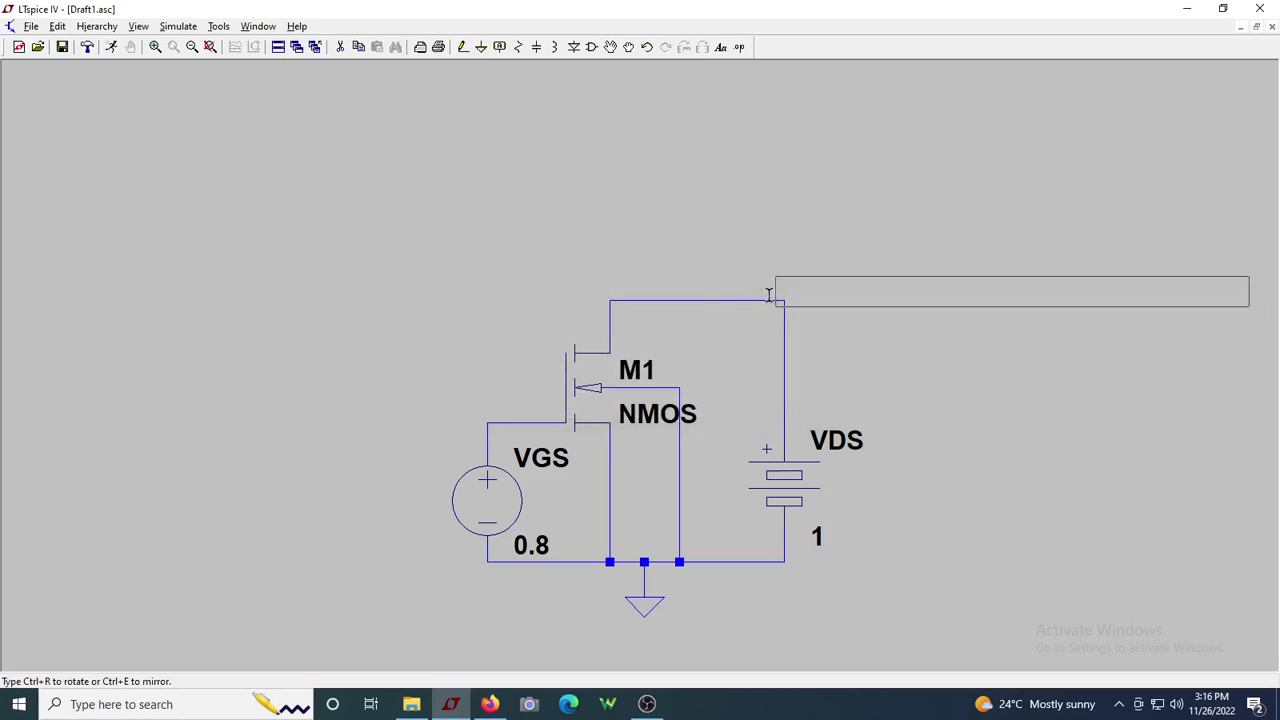
left_click(444, 221)
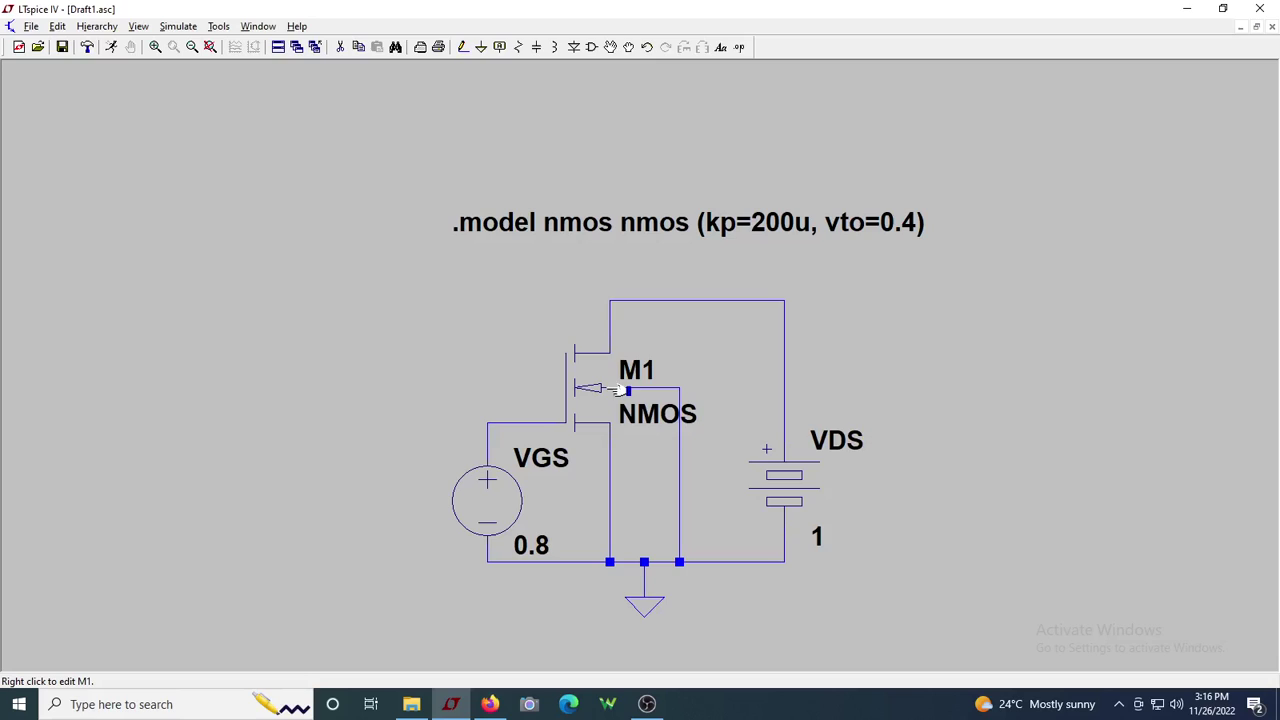
right_click(636, 358)
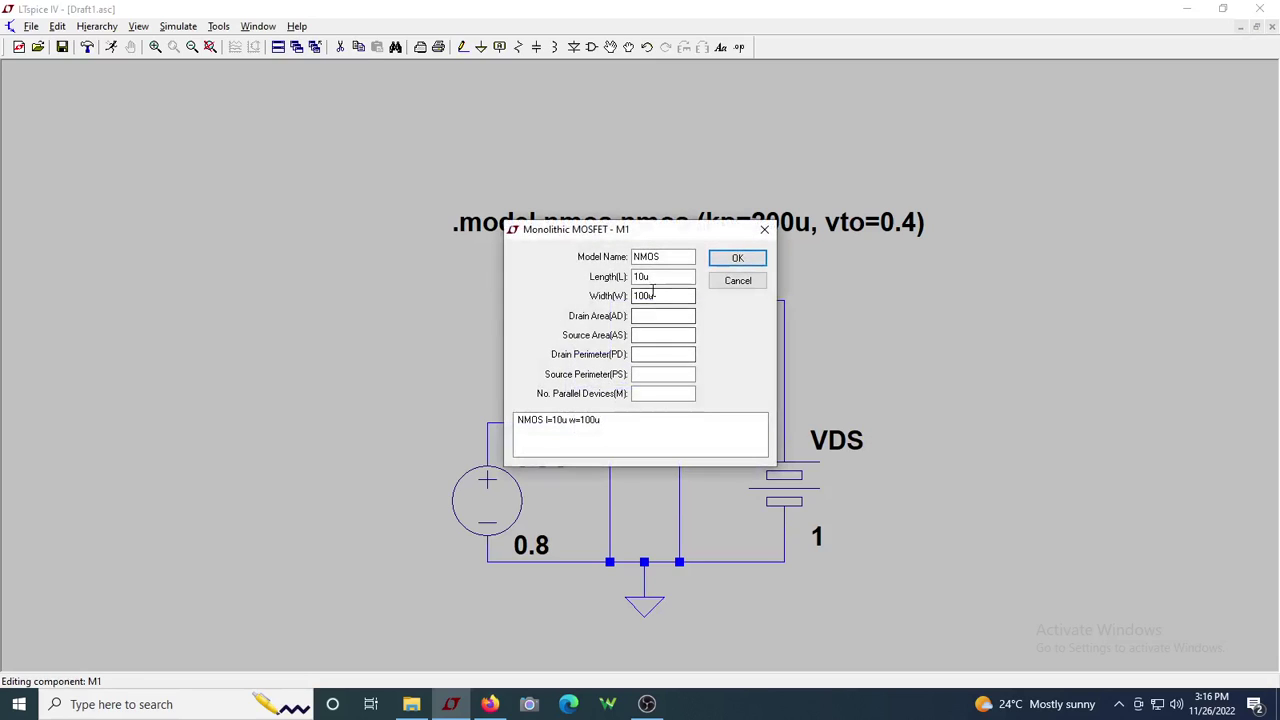
left_click(737, 259)
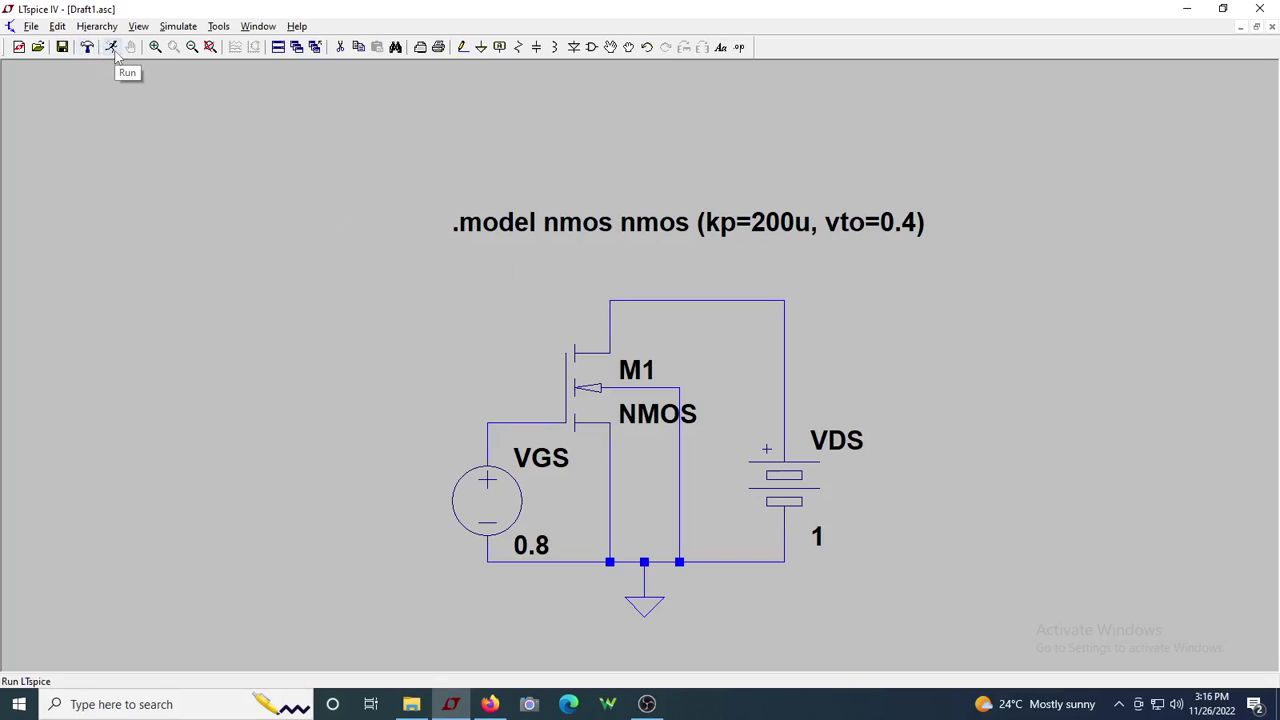
Step: Set the simulation command to a DC operating point analysis and place the .op directive beside the circuit, above the VGS source
left_click(178, 26)
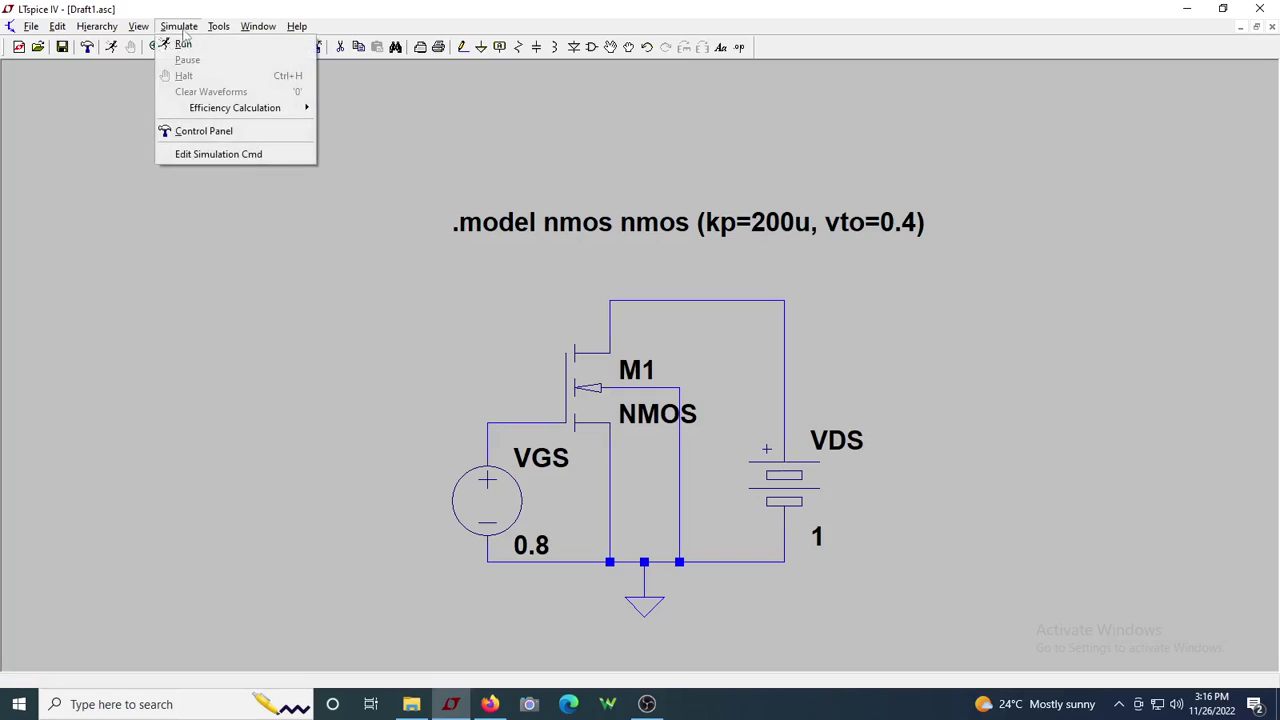
left_click(201, 155)
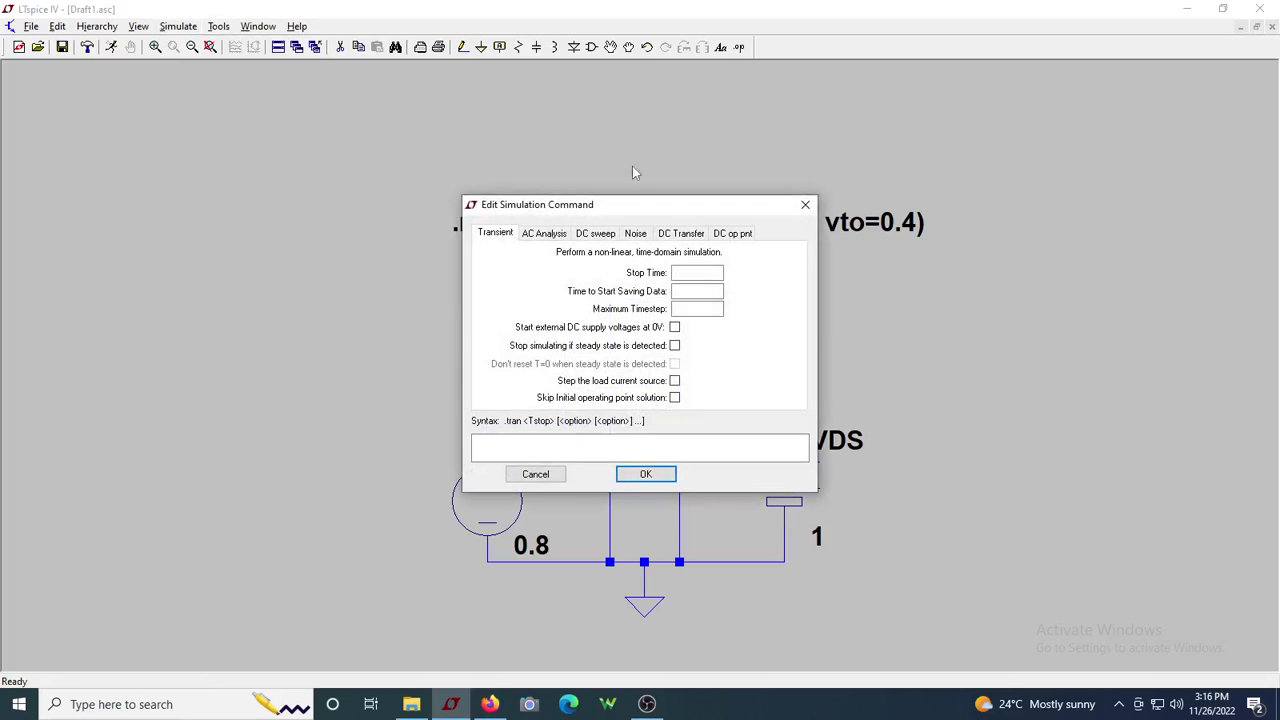
left_click(738, 238)
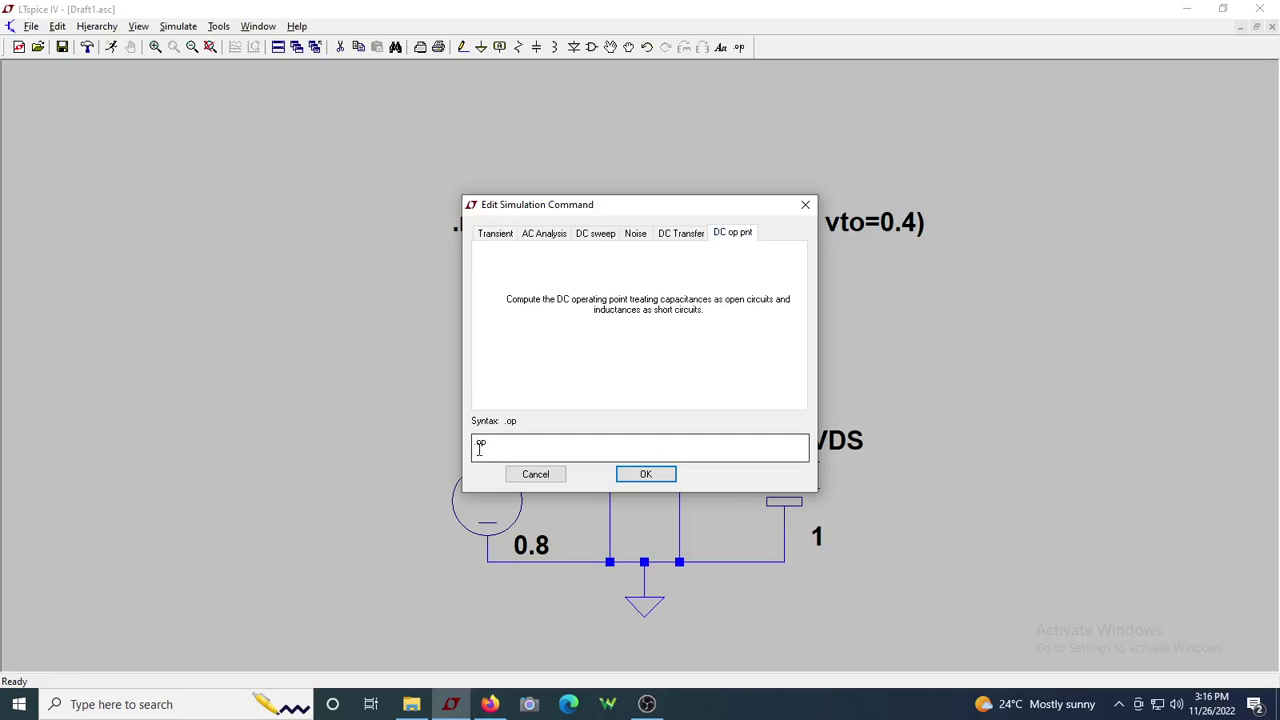
left_click(648, 475)
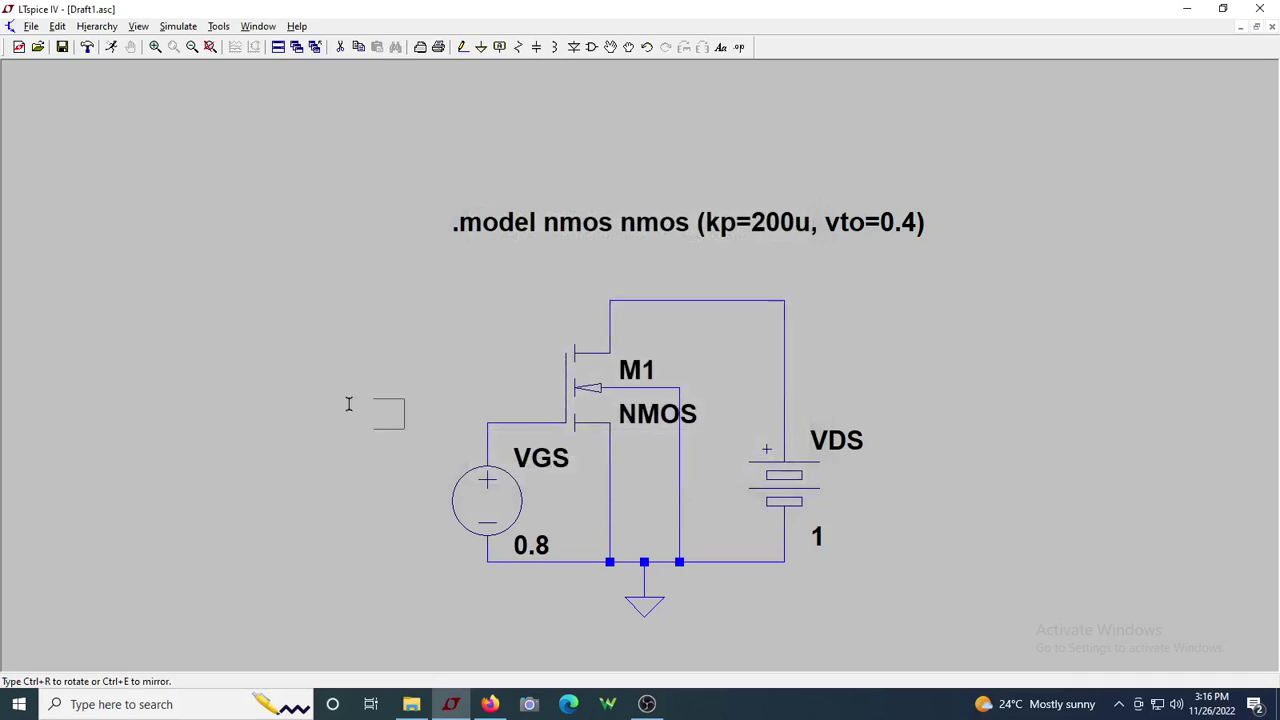
left_click(346, 399)
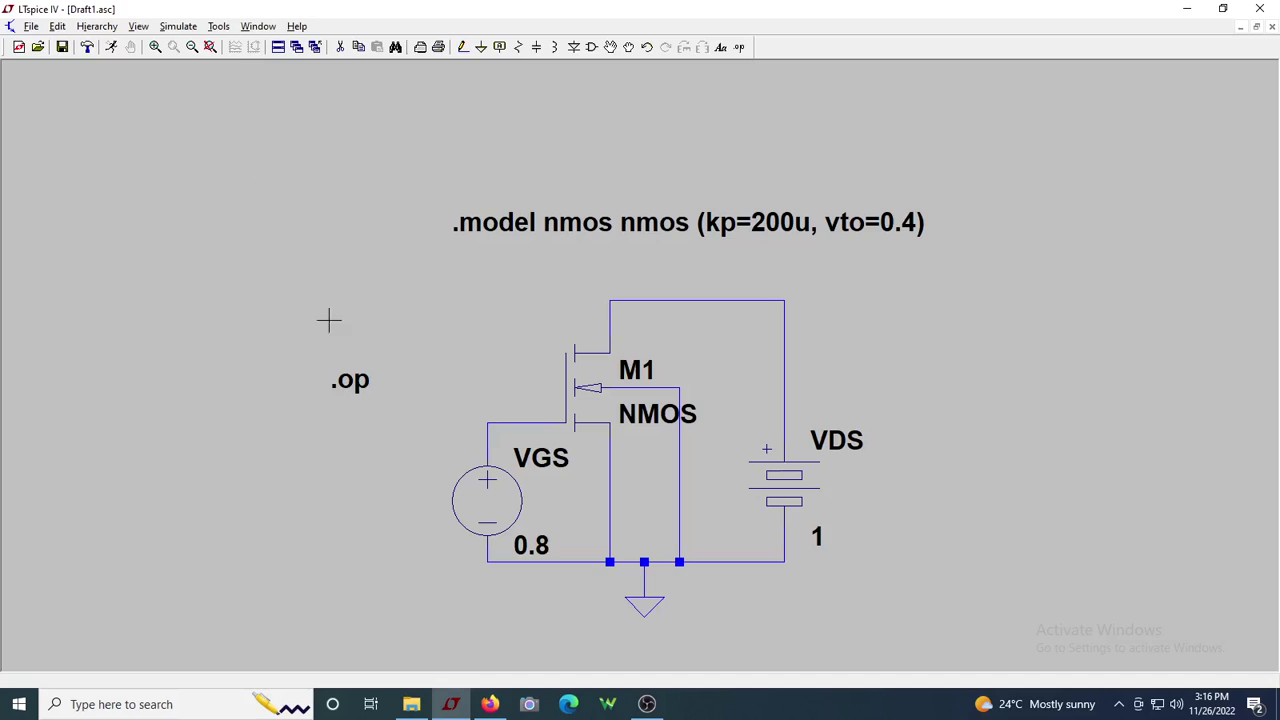
Step: Run the operating point simulation, examine the node voltages and M1's drain, body and source currents, and close the results
left_click(113, 48)
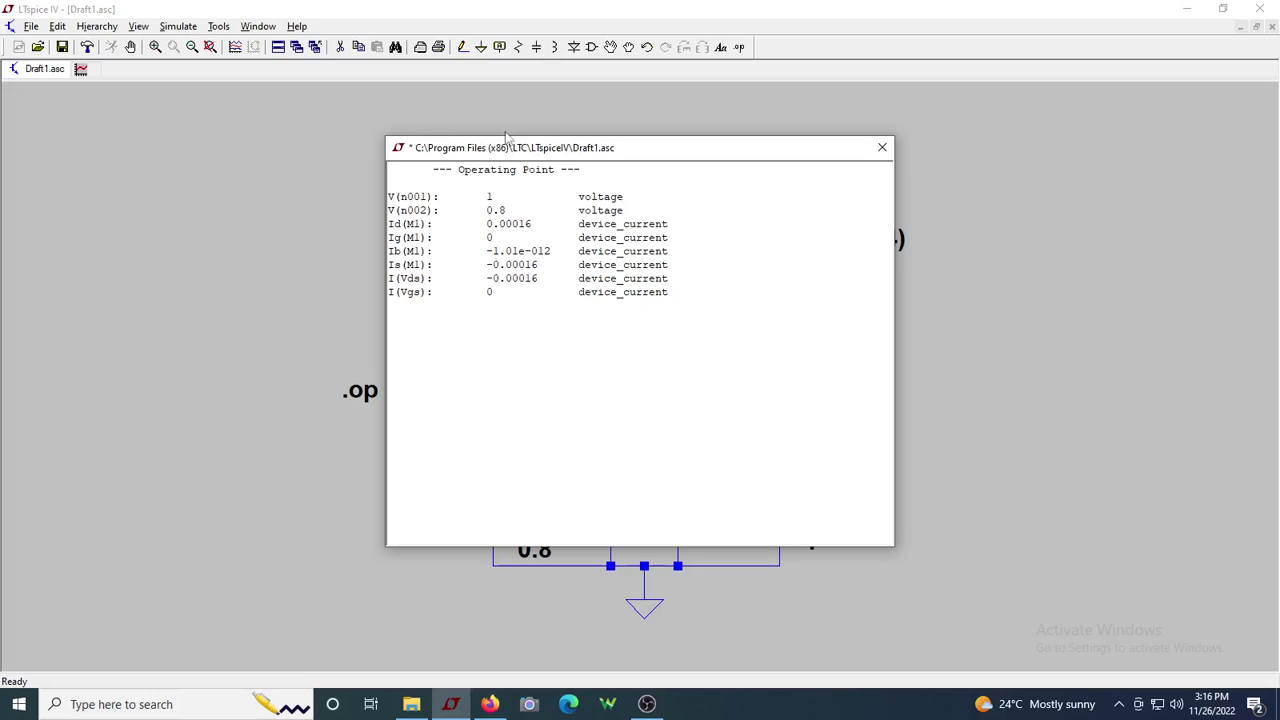
left_click_drag(513, 151, 964, 155)
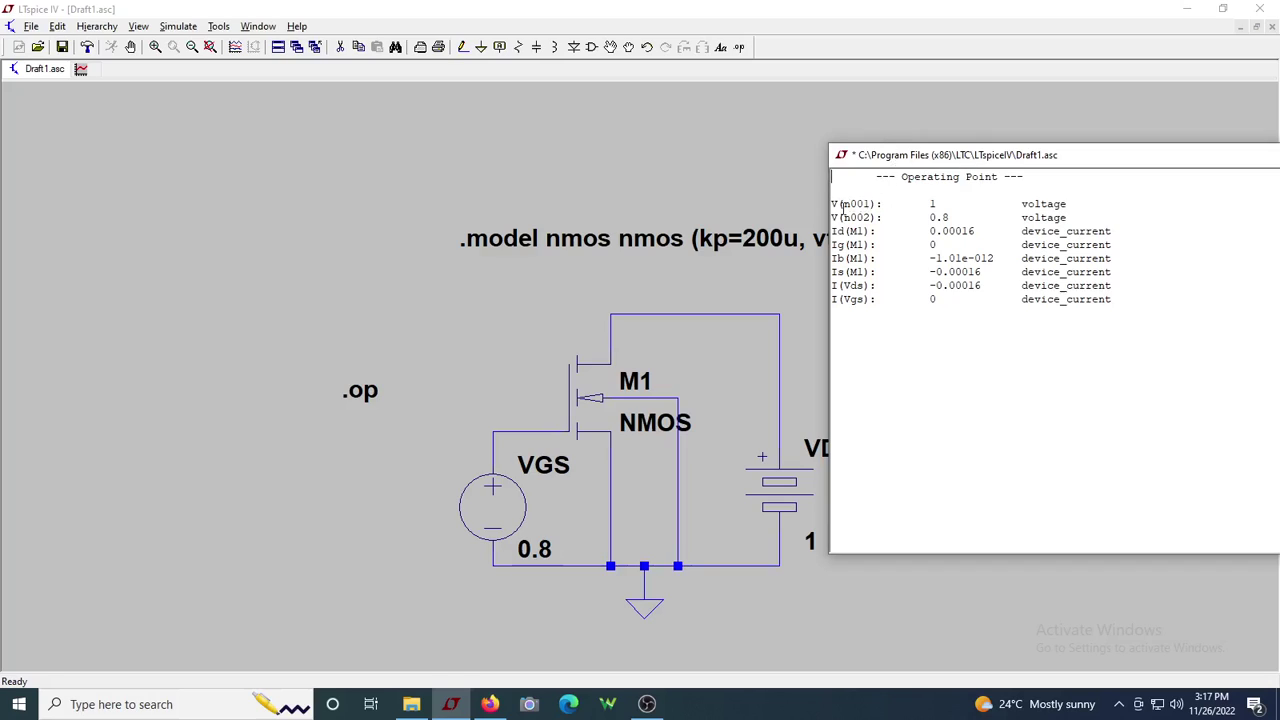
left_click_drag(910, 157, 1004, 154)
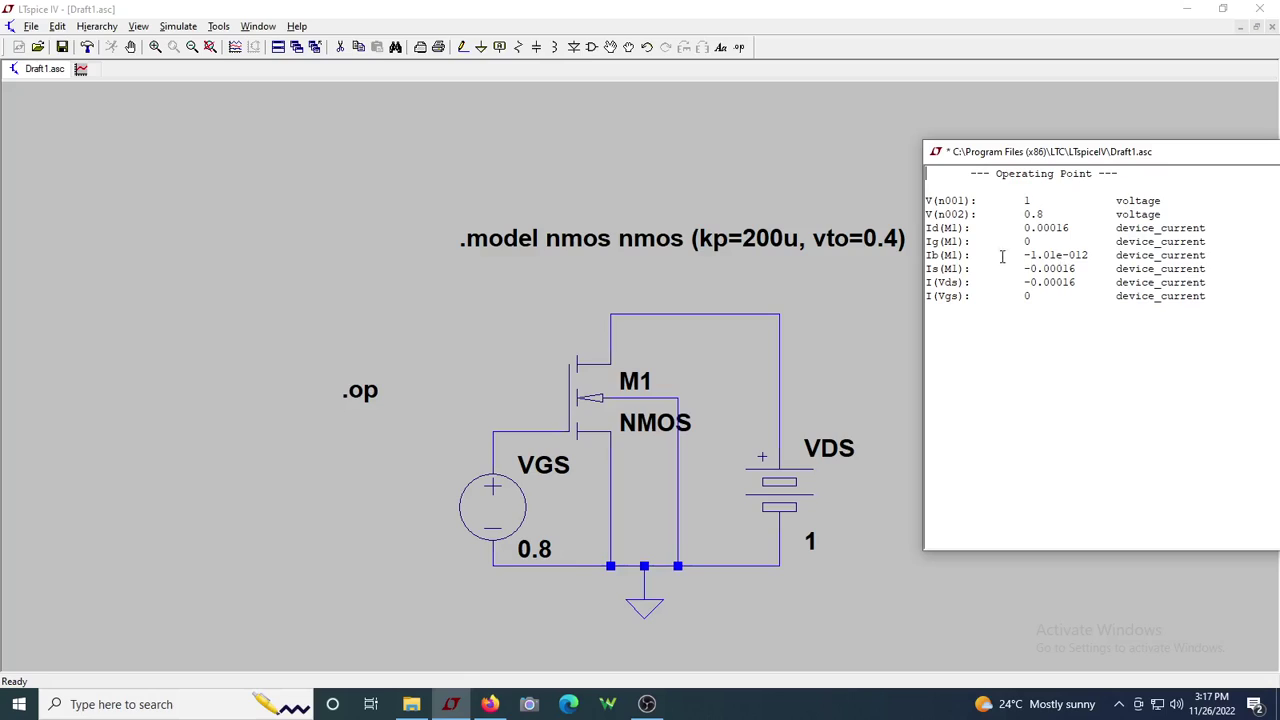
left_click_drag(1096, 257, 1031, 258)
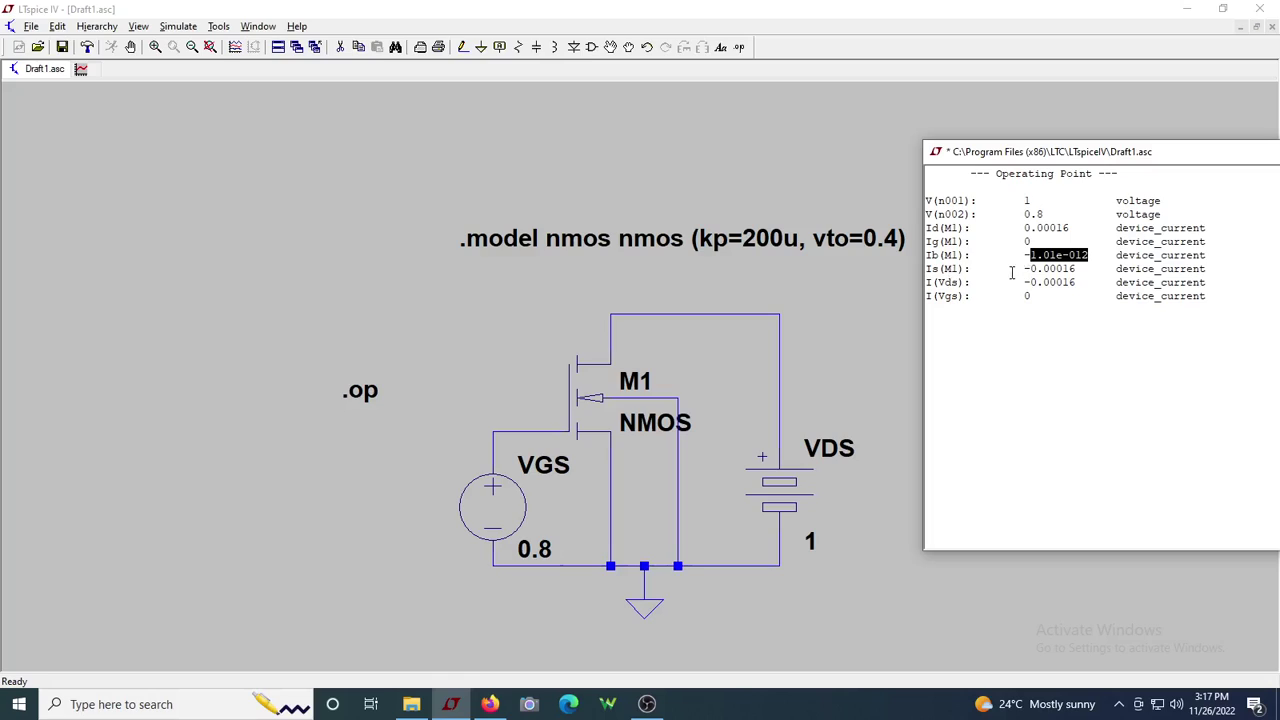
left_click_drag(1083, 270, 1022, 268)
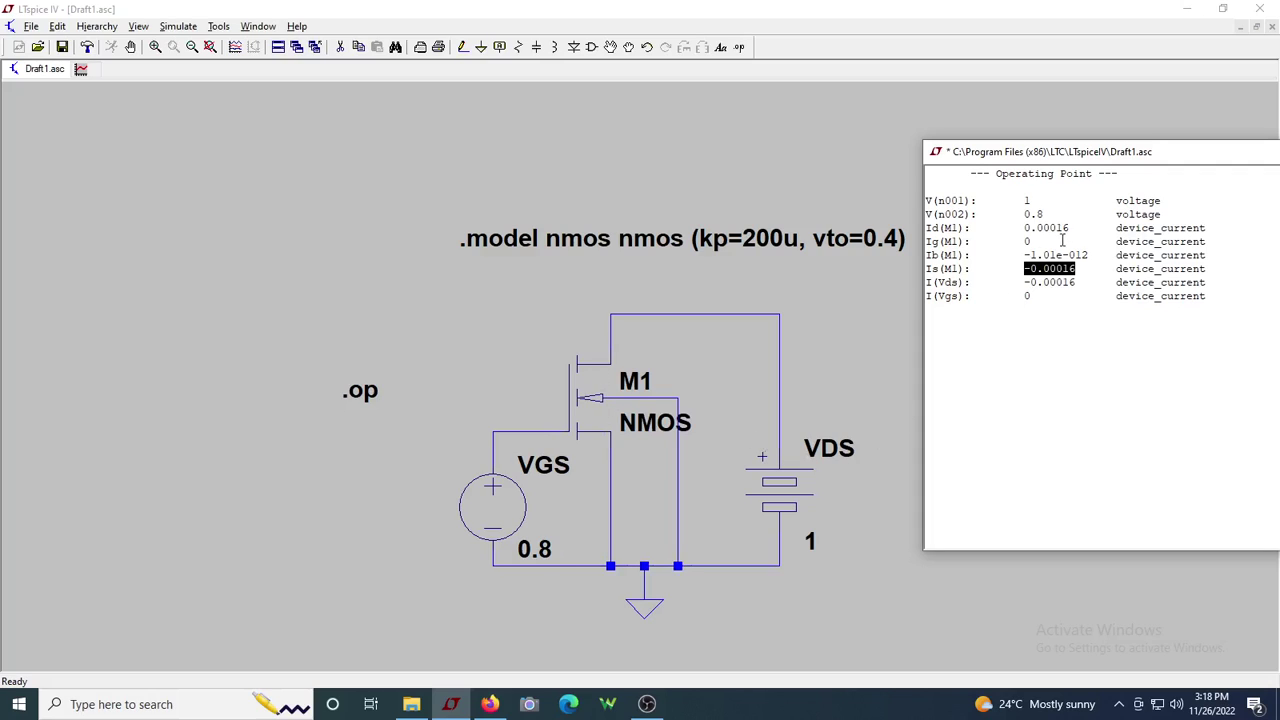
left_click_drag(1164, 160, 899, 161)
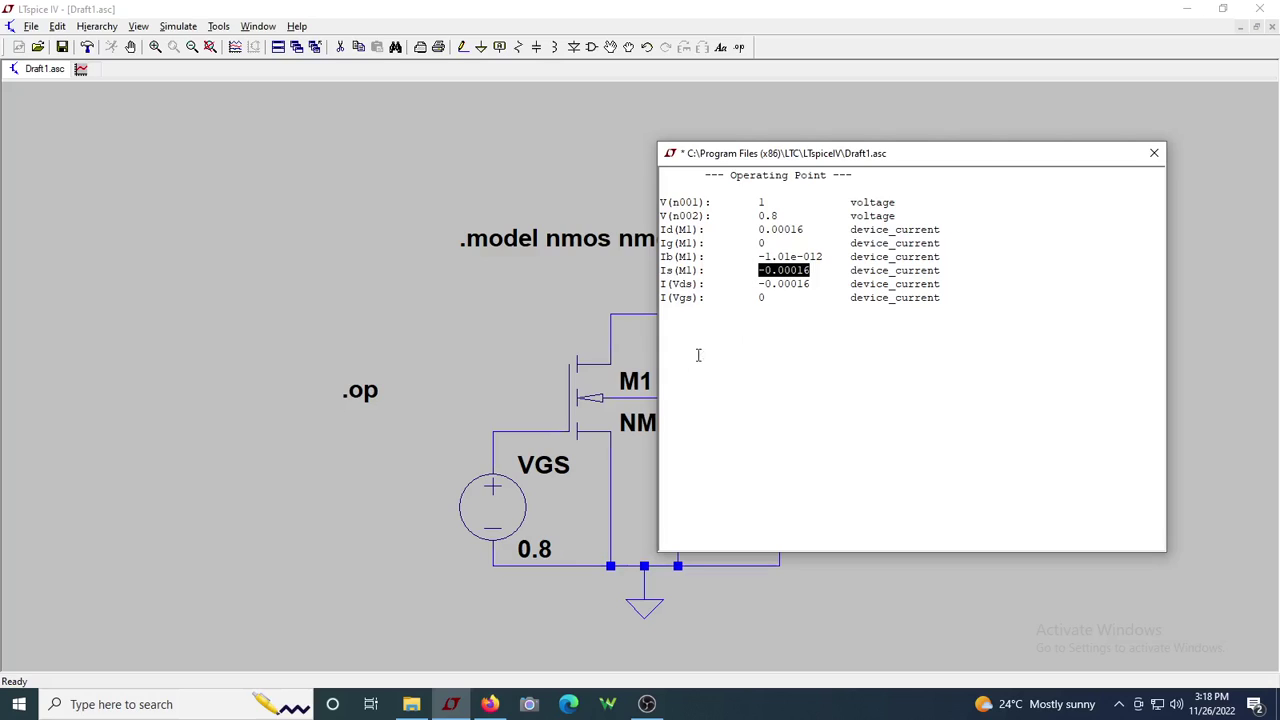
left_click(1155, 153)
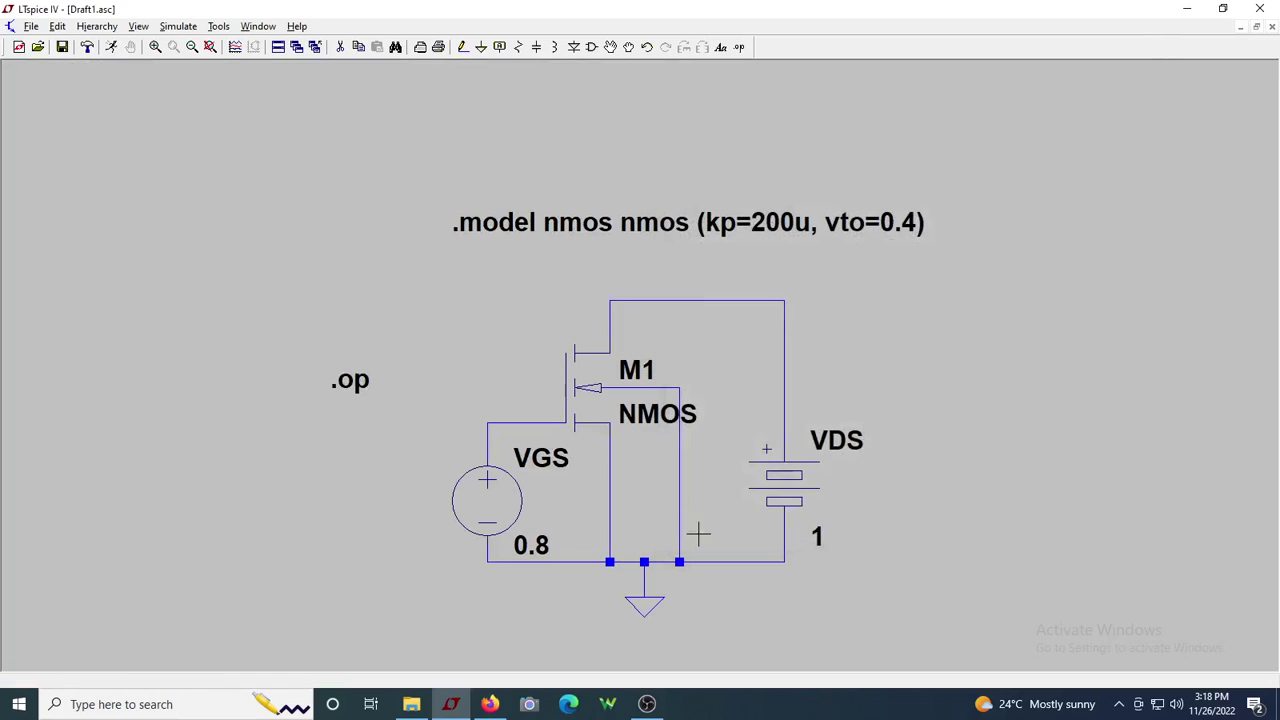
Step: Set the value of the VGS source to 1 and rerun the operating point simulation to check M1's drain current
right_click(540, 546)
type("1")
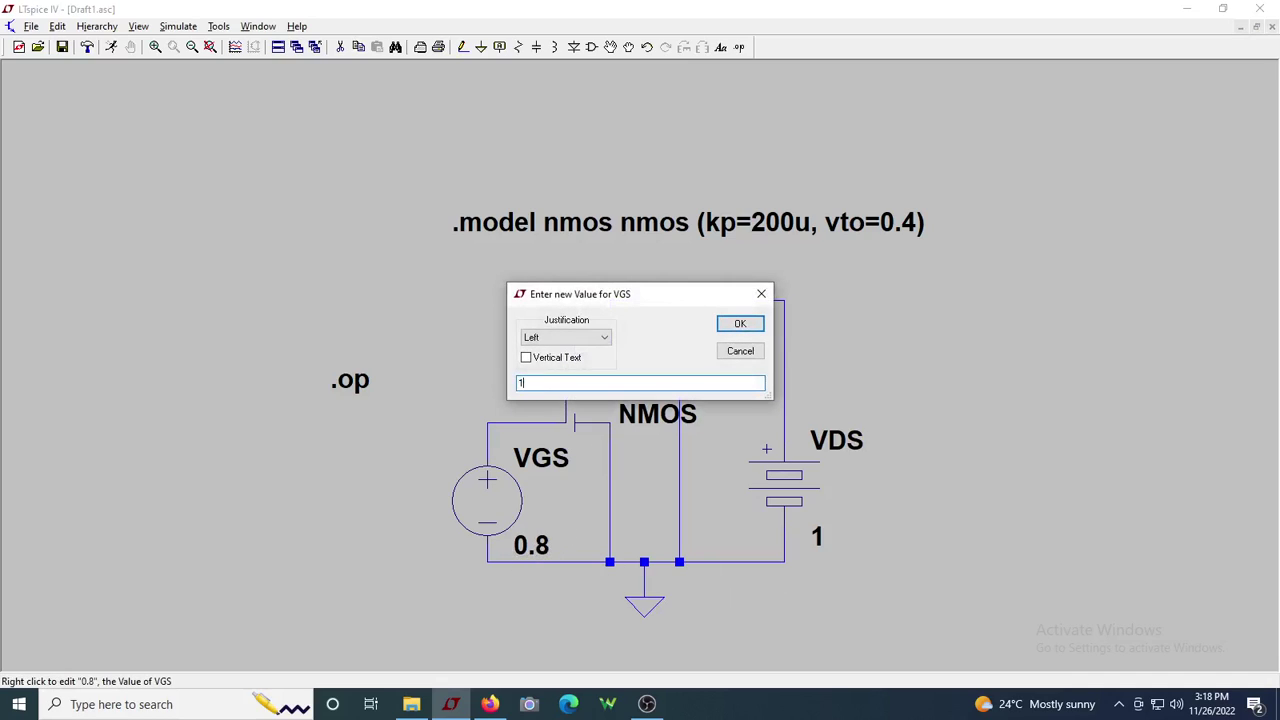
left_click(740, 323)
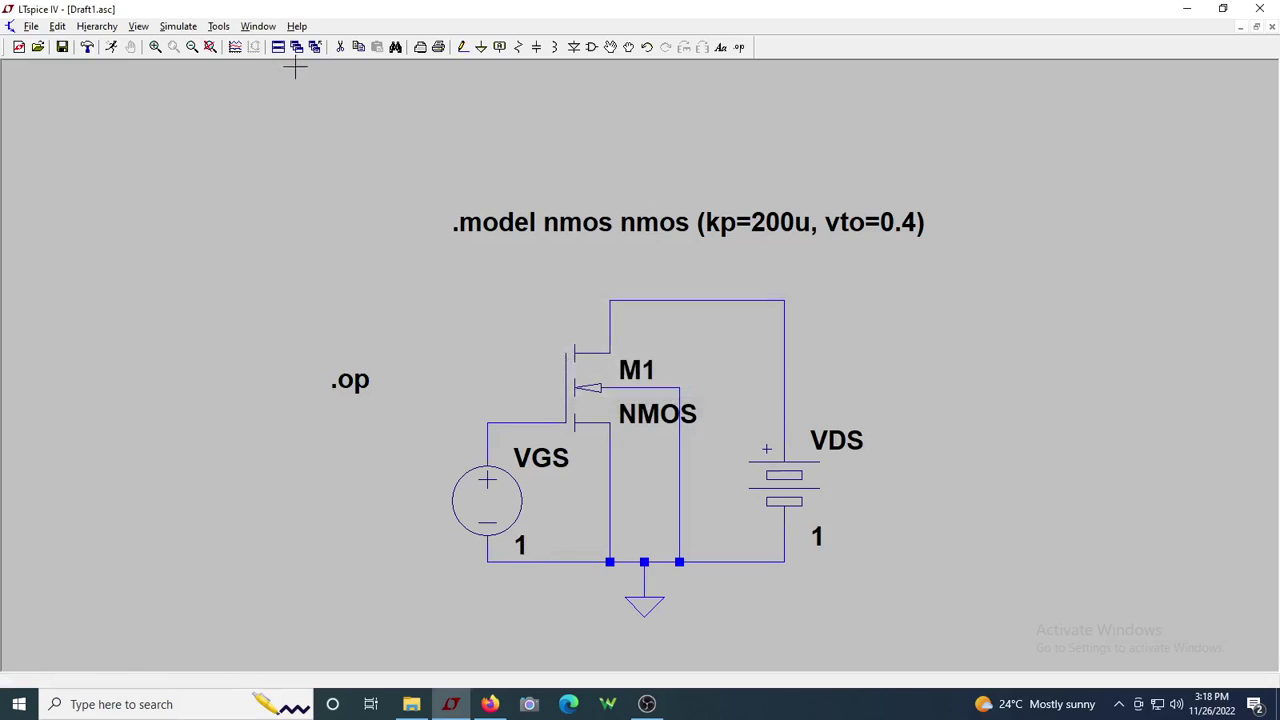
left_click(111, 47)
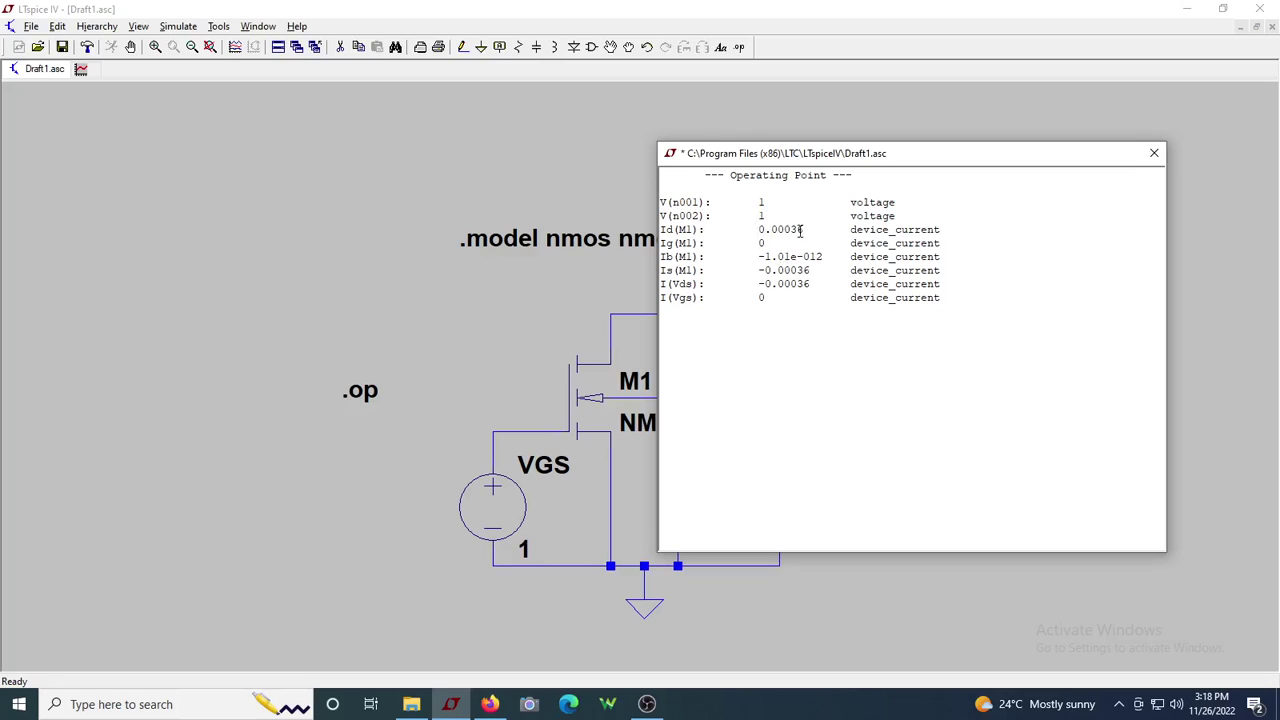
left_click(1155, 154)
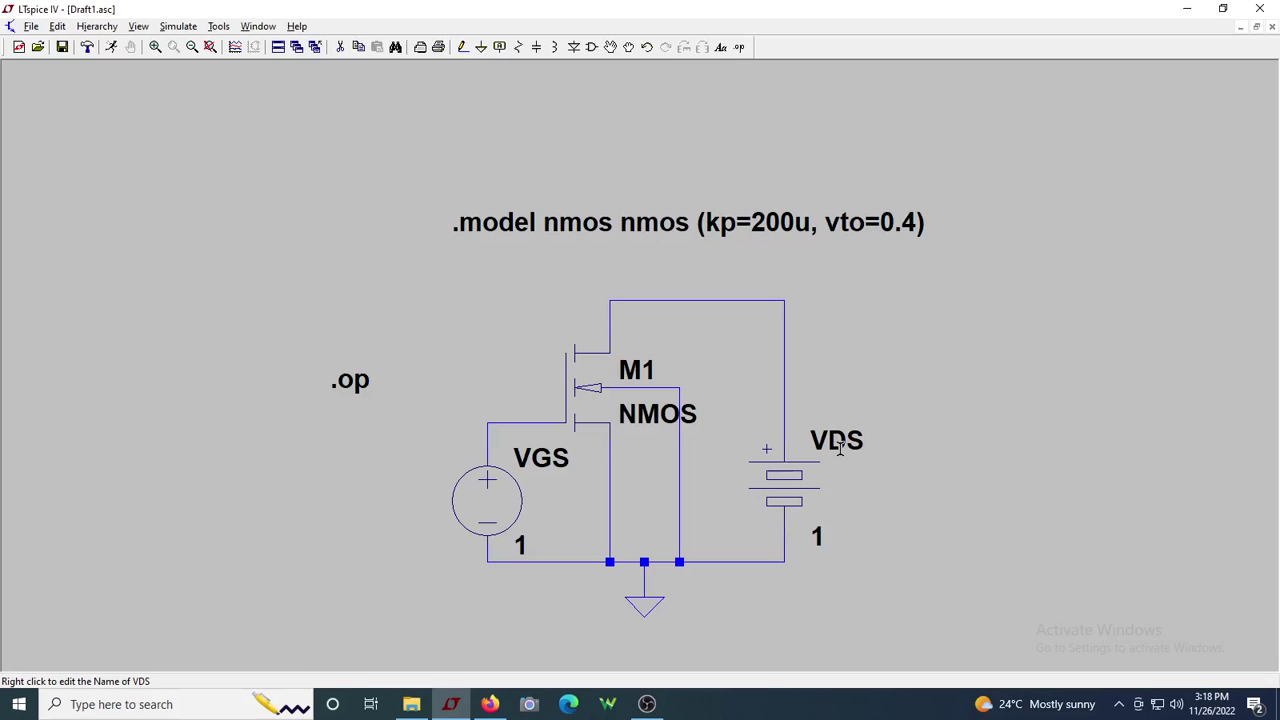
left_click(647, 704)
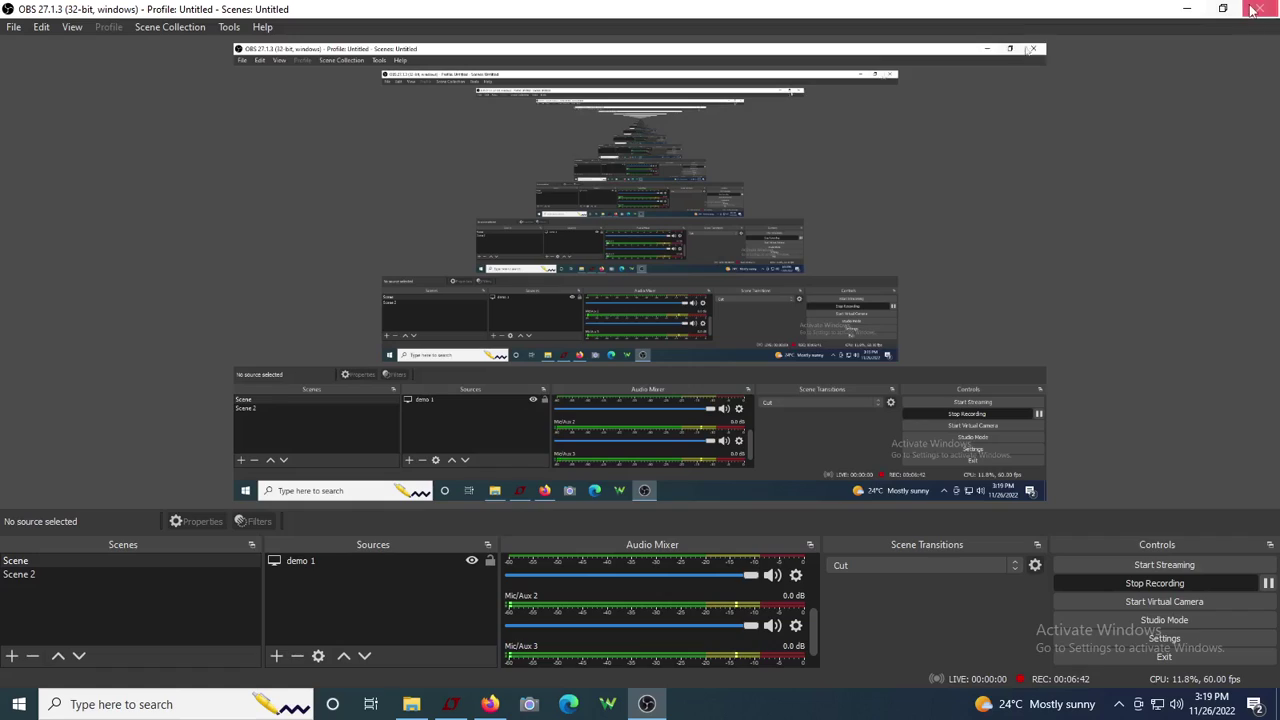
left_click(1188, 14)
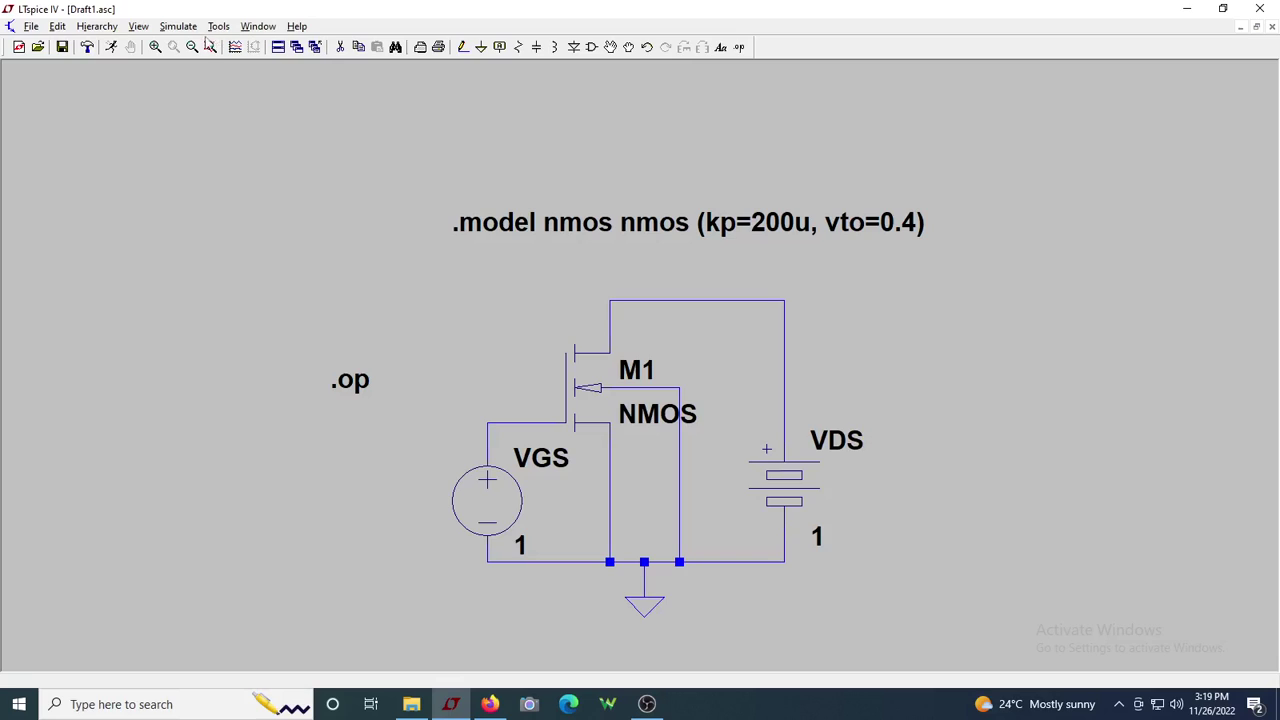
Step: Set the simulation command to a linear DC sweep of VDS from 0 to 2 in 0.01 increments and place the directive above .op
left_click(187, 32)
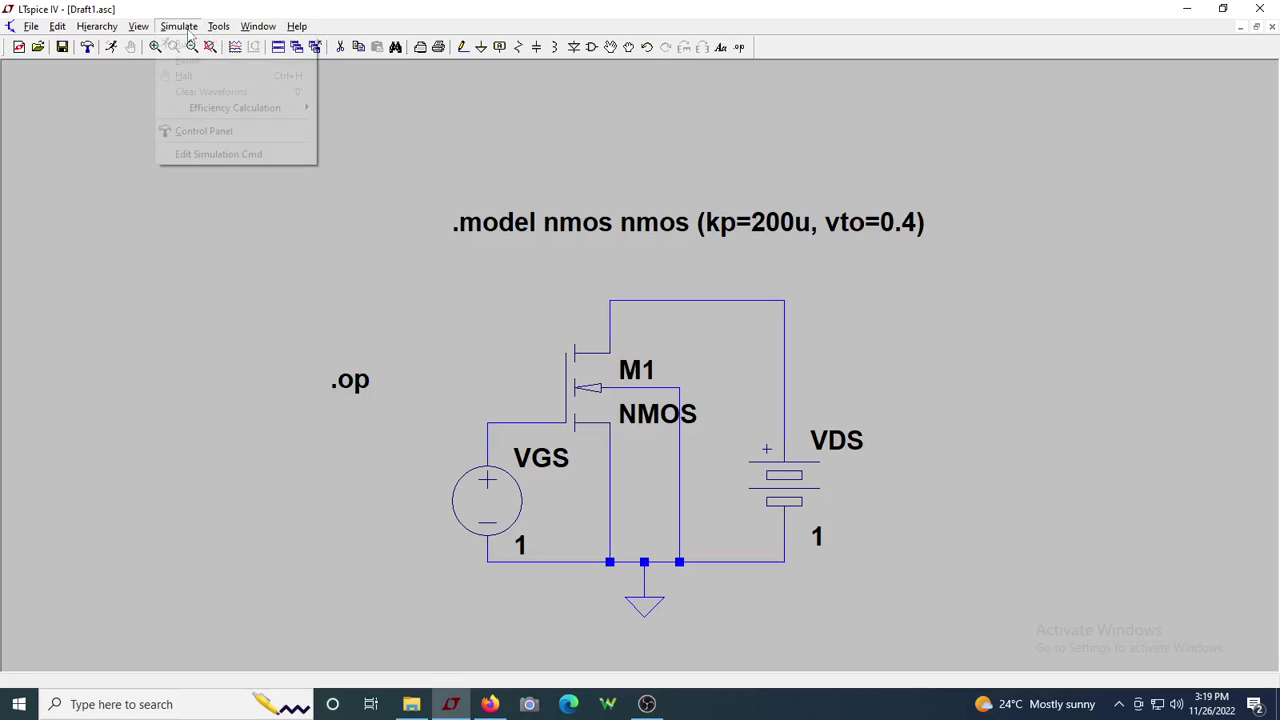
left_click(218, 154)
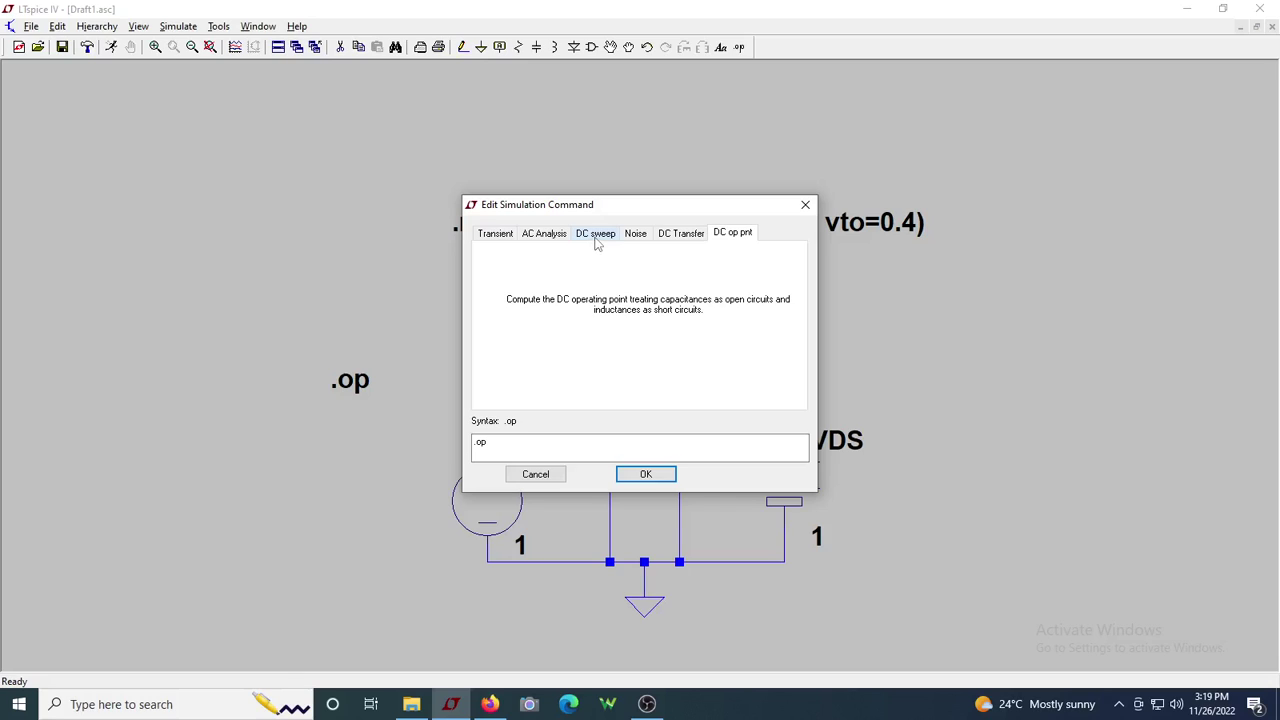
left_click(595, 236)
left_click_drag(669, 212, 474, 179)
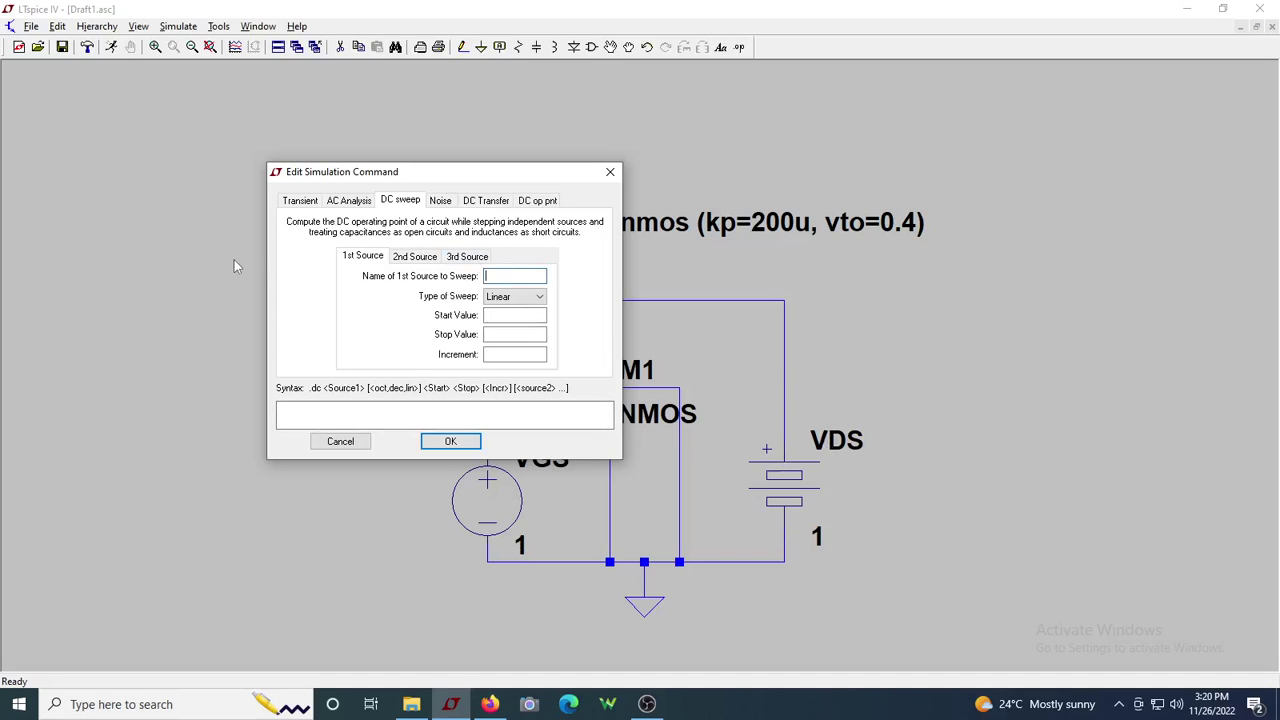
type("VDA")
left_click(508, 315)
type("0")
left_click(491, 353)
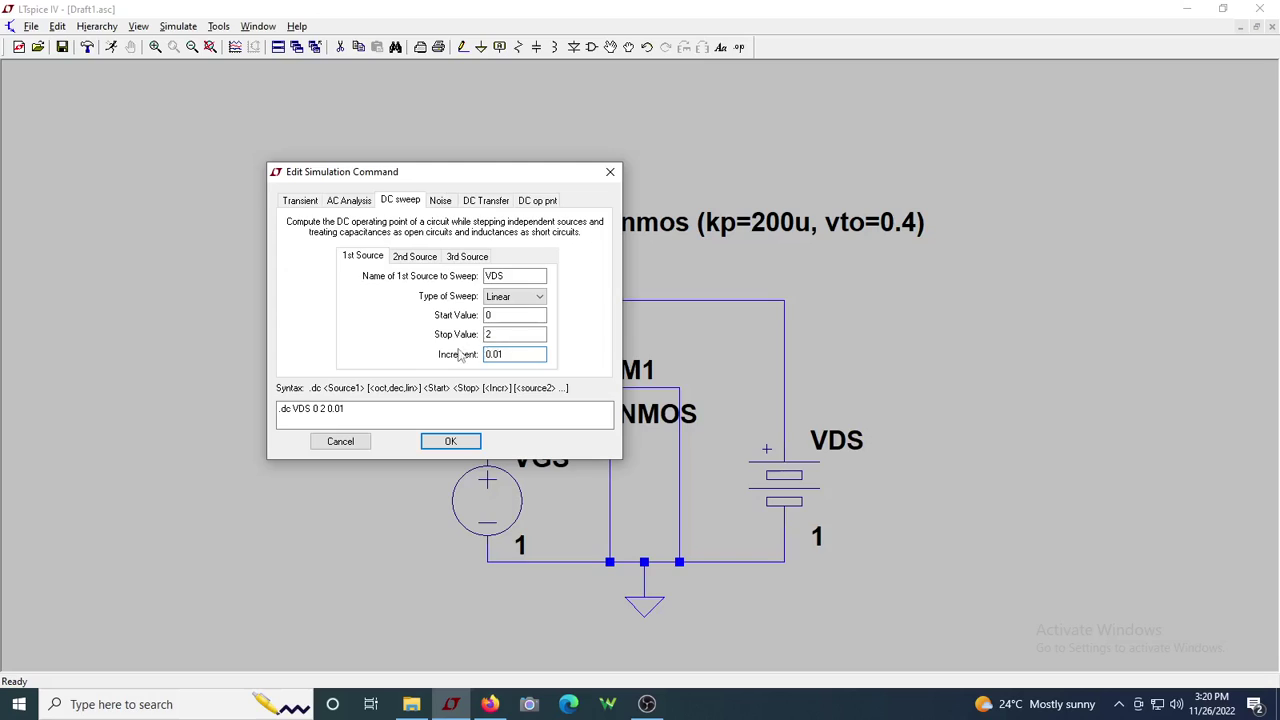
left_click(447, 441)
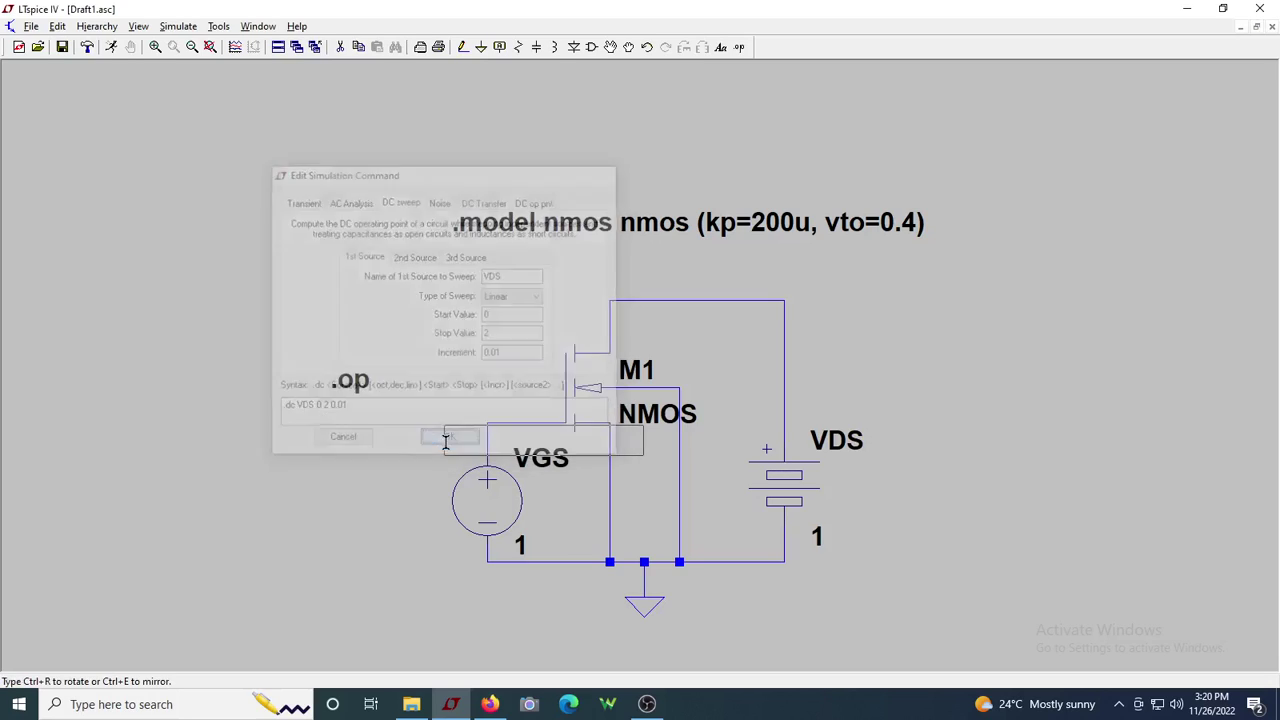
left_click(335, 286)
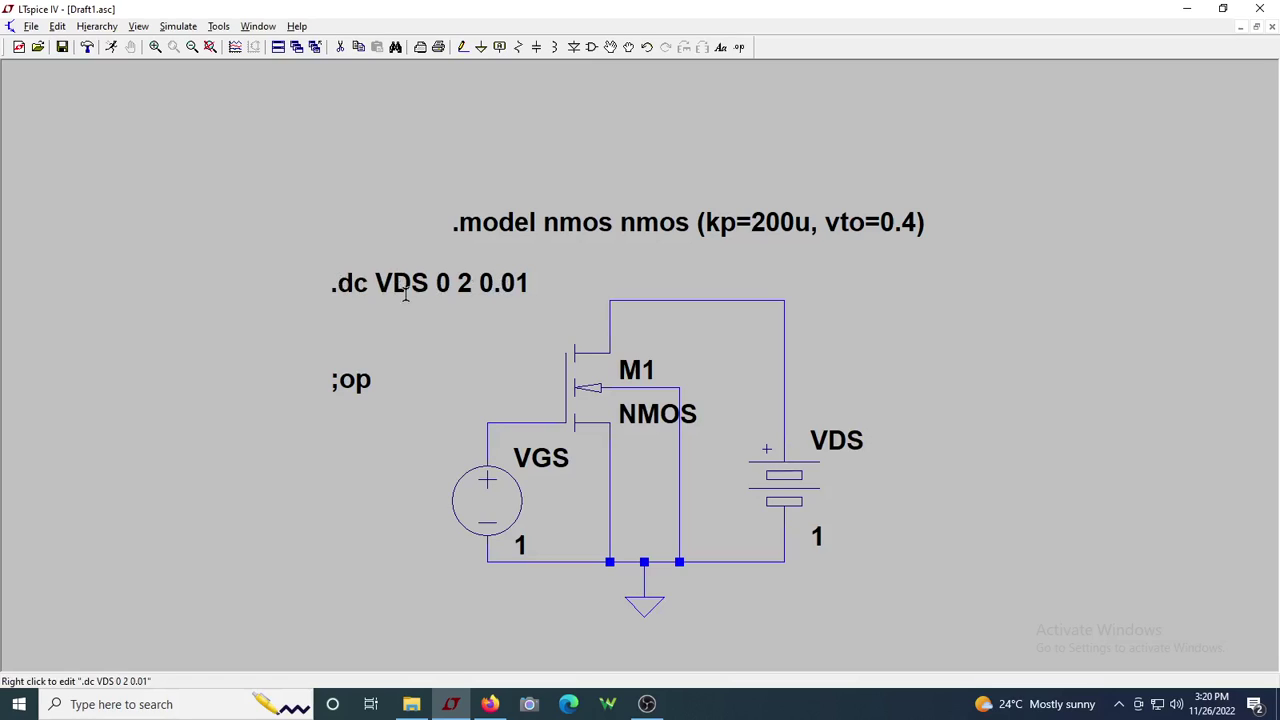
Step: Run the DC sweep, plot M1's drain current Id(M1), and maximize the plot window
left_click(112, 47)
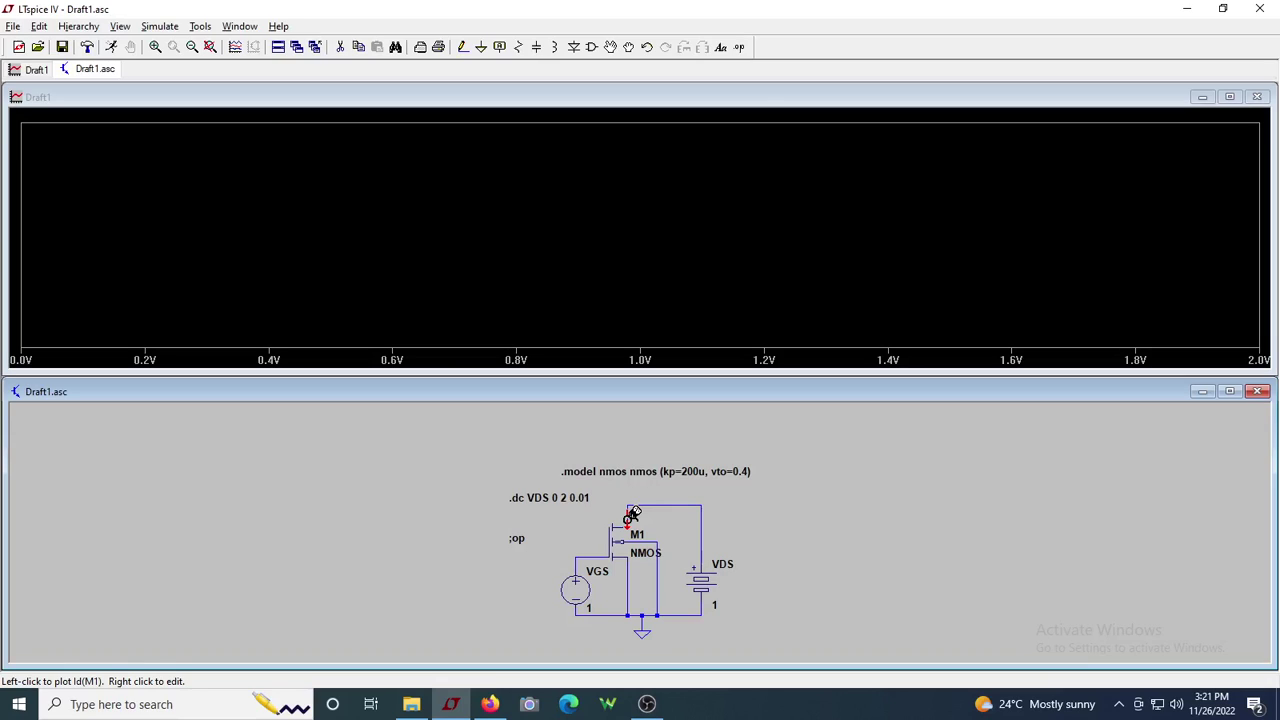
left_click(632, 514)
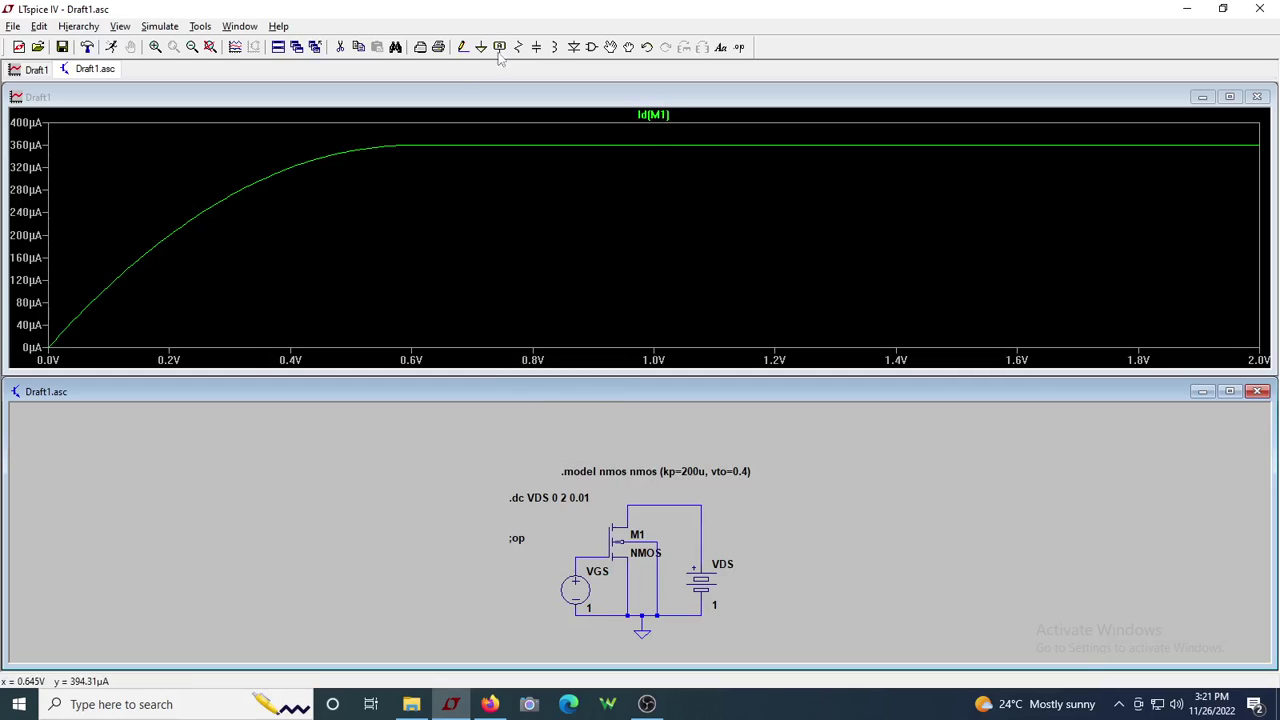
double_click(660, 97)
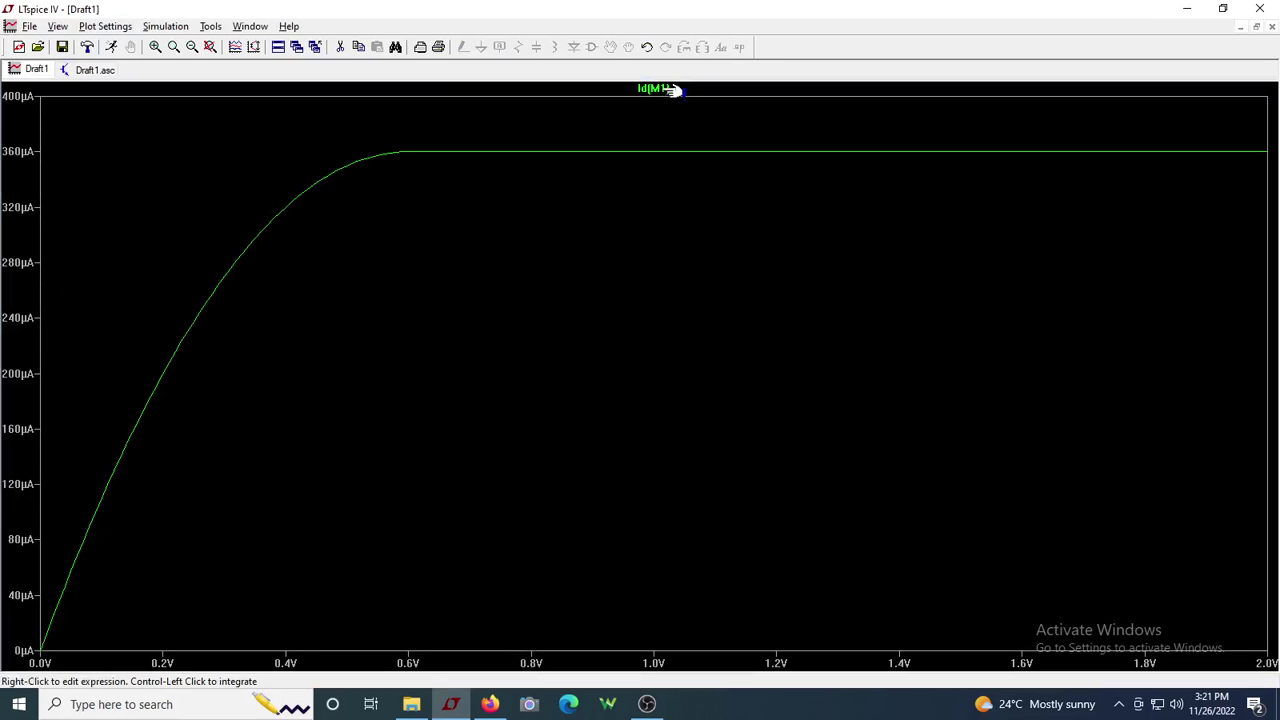
Step: Attach two cursors to the Id(M1) trace and place cursor 1 at about 121 mV and cursor 2 at about 1.34 V
left_click(660, 89)
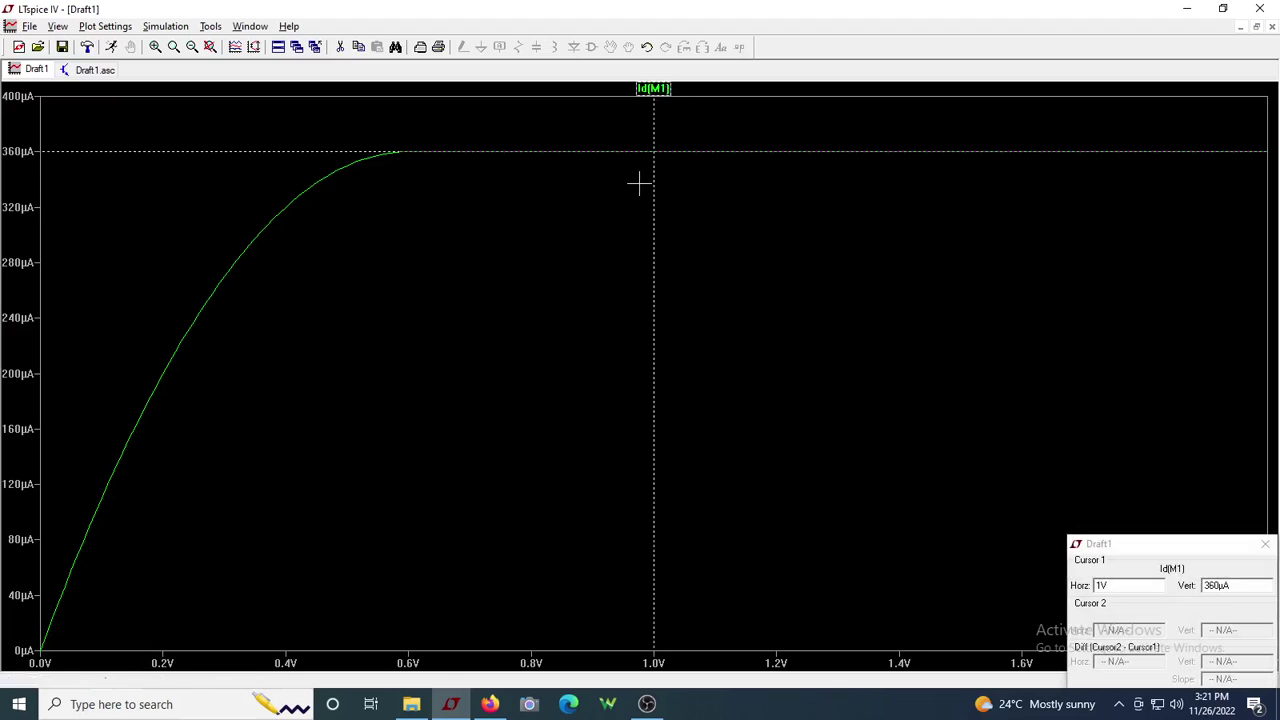
left_click(662, 91)
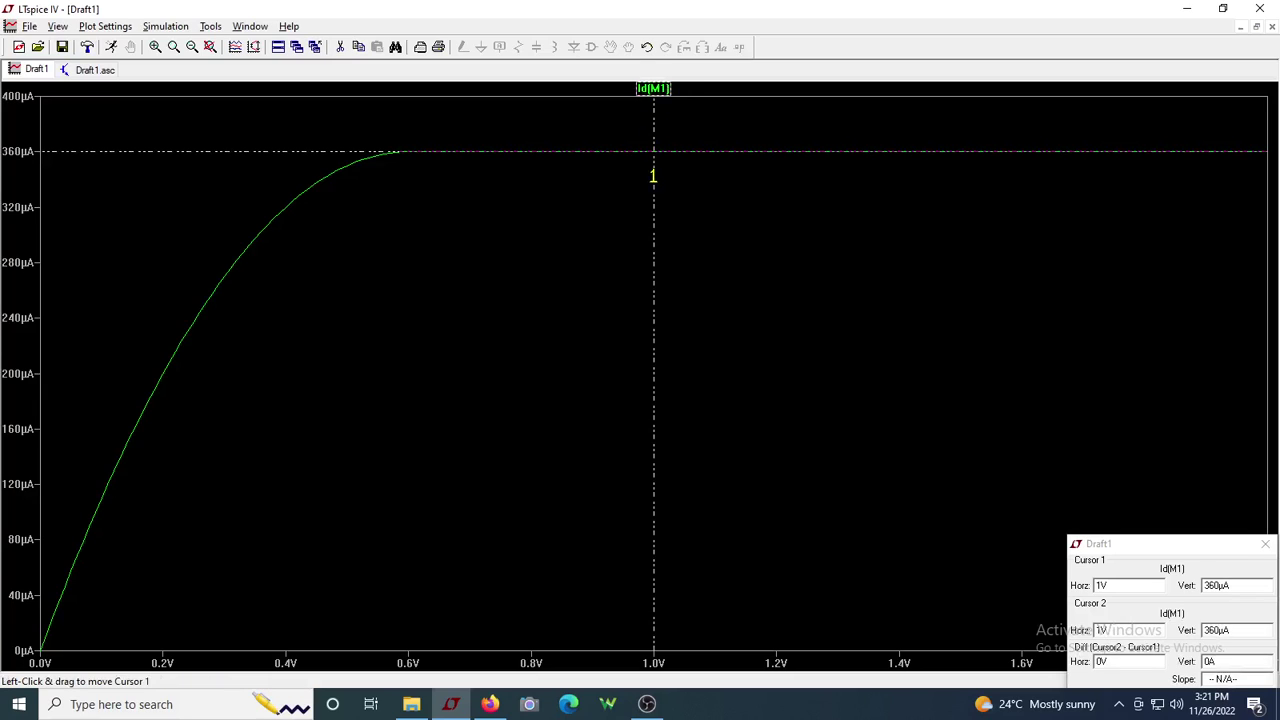
mouse_move(654, 193)
left_mouse_down()
mouse_move(597, 191)
mouse_move(371, 251)
mouse_move(240, 303)
mouse_move(185, 352)
left_mouse_up()
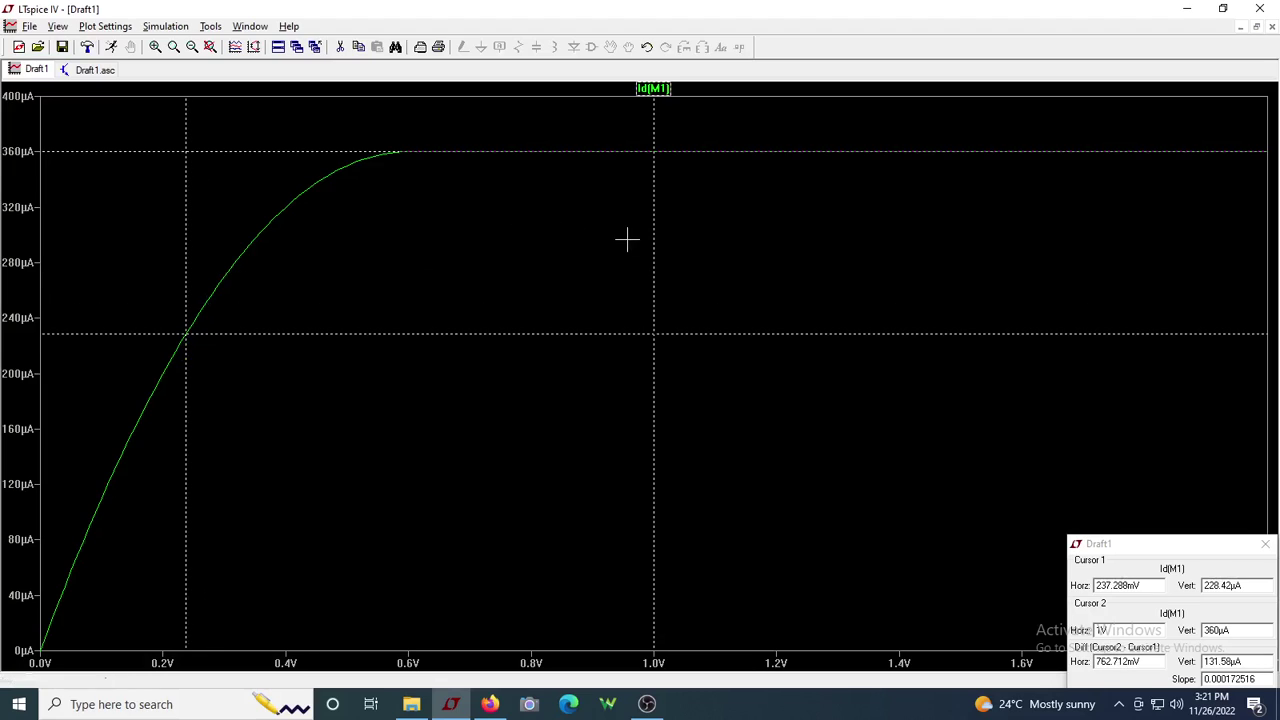
left_click_drag(654, 248, 862, 246)
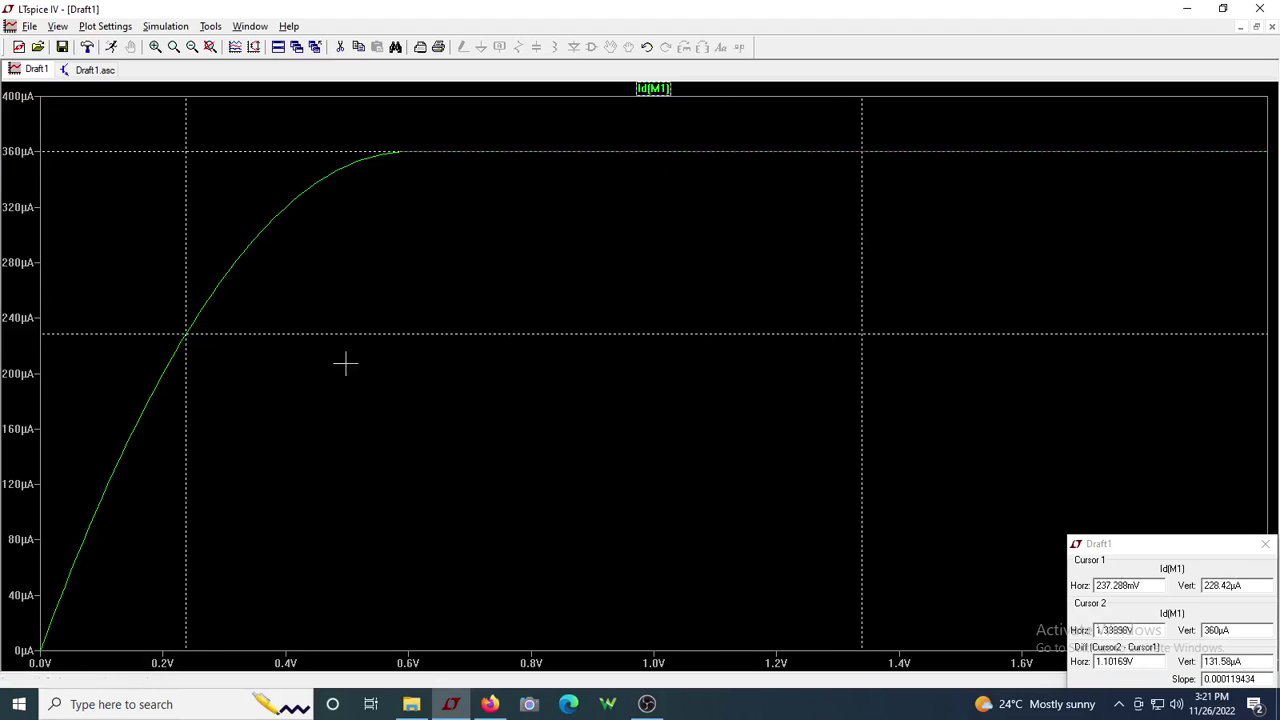
left_click_drag(183, 456, 114, 506)
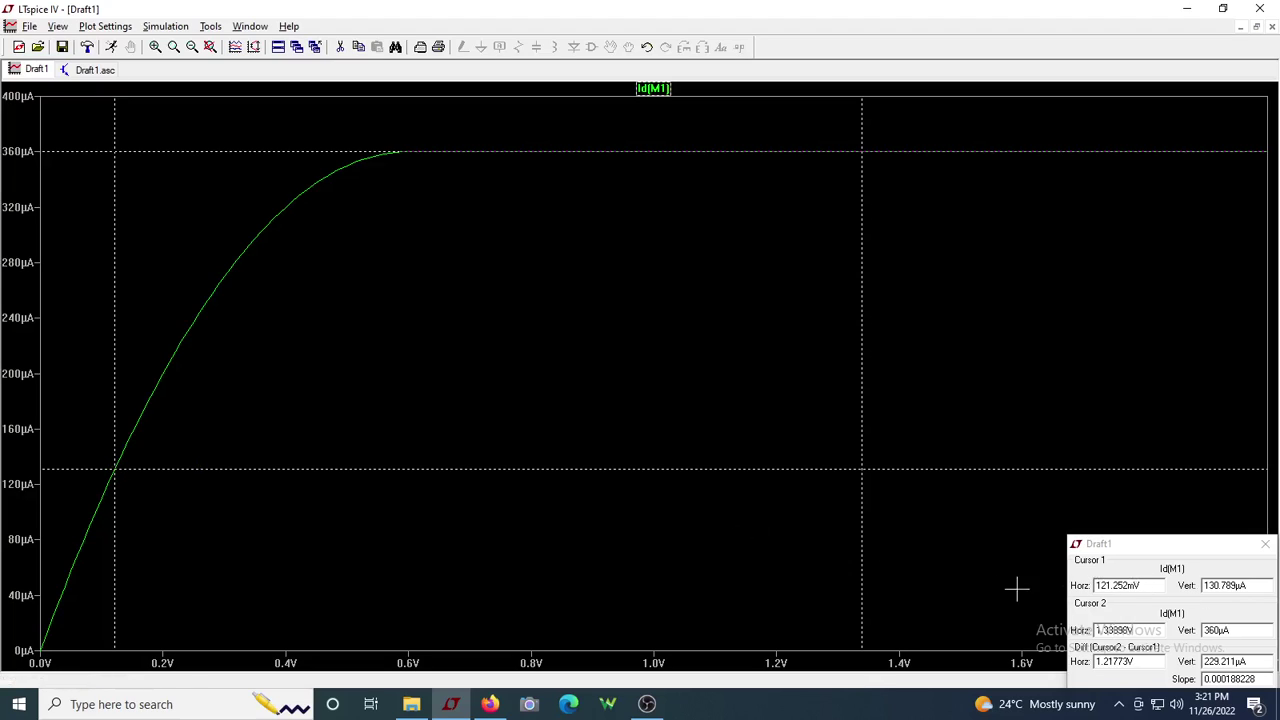
Step: Read both cursors' voltage and current values, move the readout window clear of the screen edge, and shift cursor 2 to about 1.46 V
left_click_drag(1145, 585, 1097, 590)
left_click_drag(1233, 591, 1203, 588)
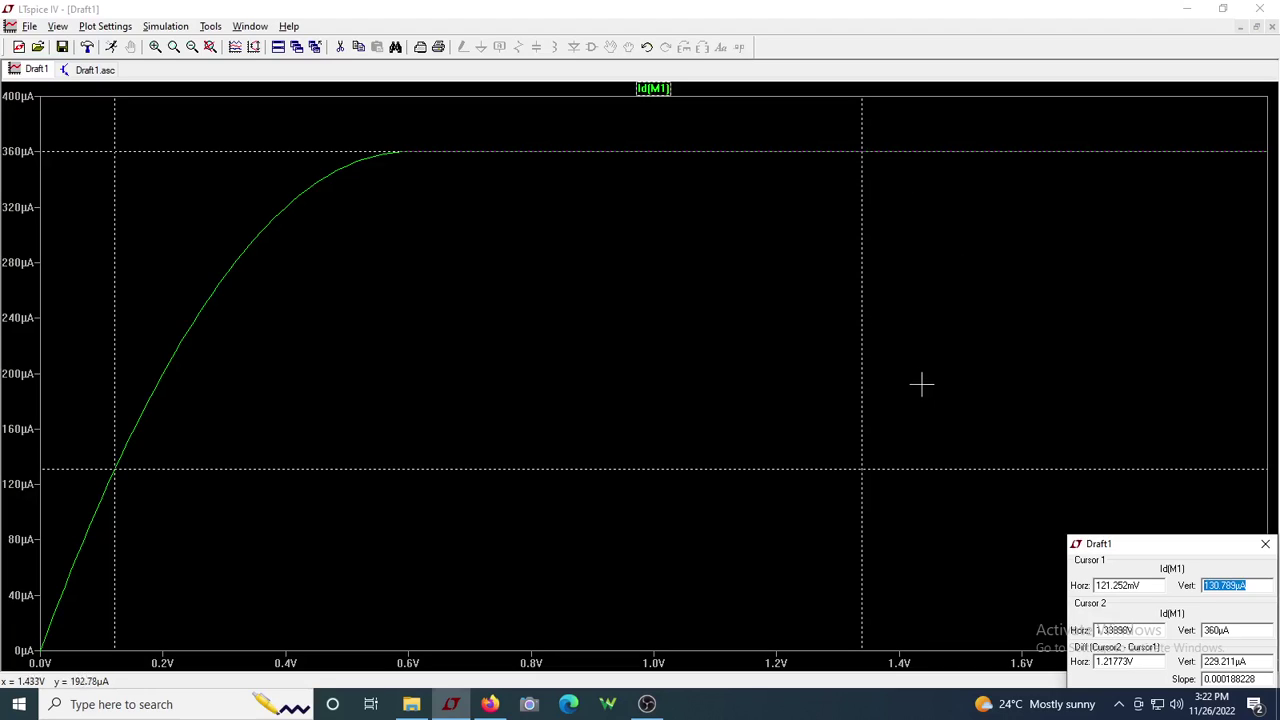
left_click_drag(1246, 634, 1106, 634)
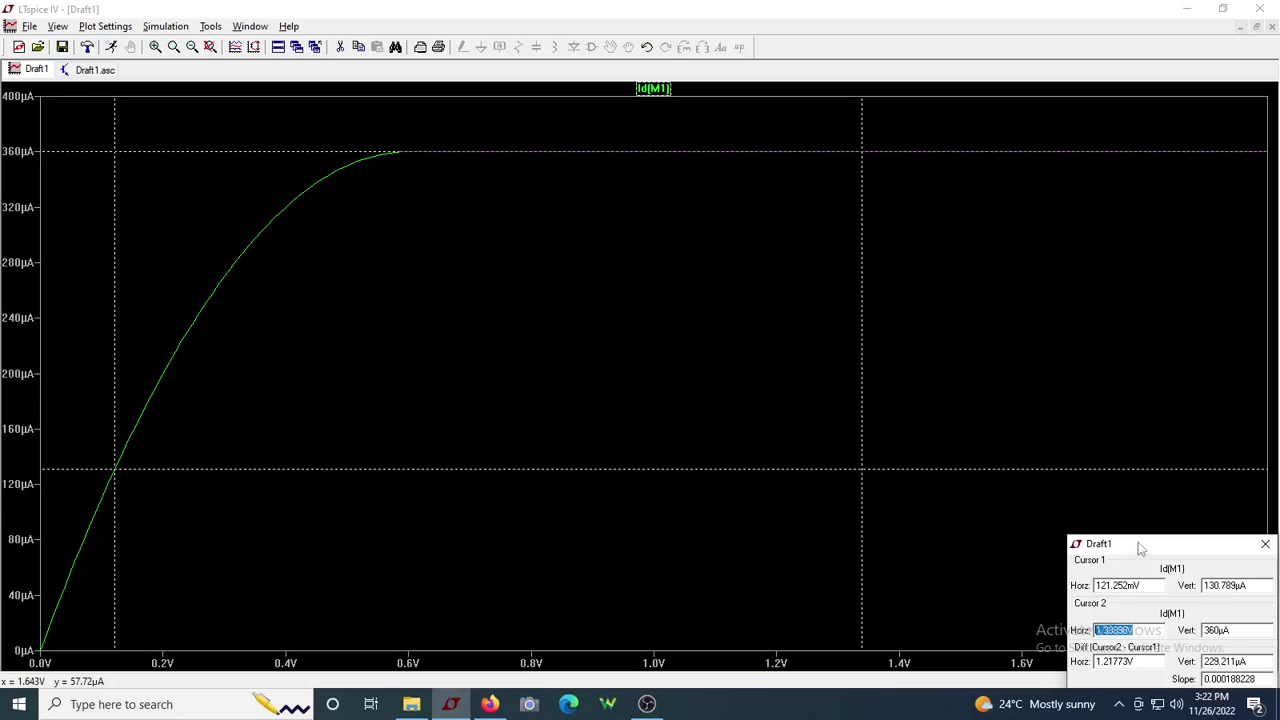
left_click_drag(1139, 545, 1101, 436)
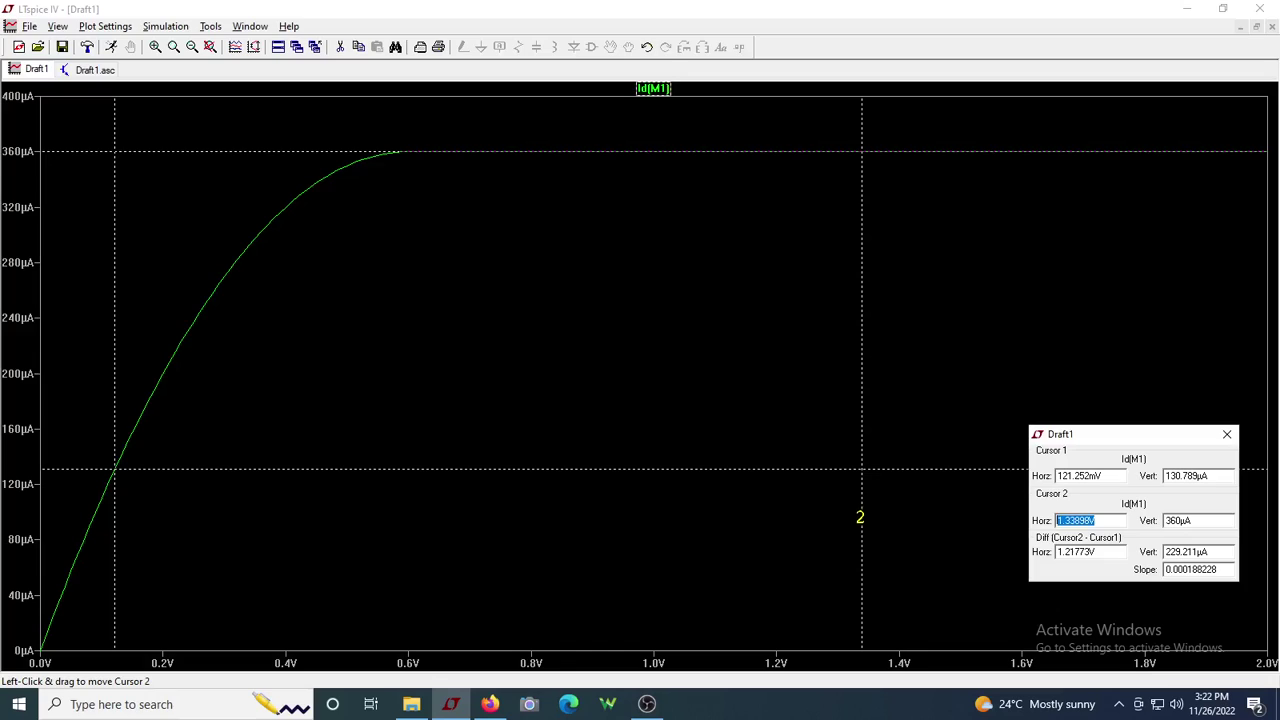
left_click_drag(860, 517, 937, 522)
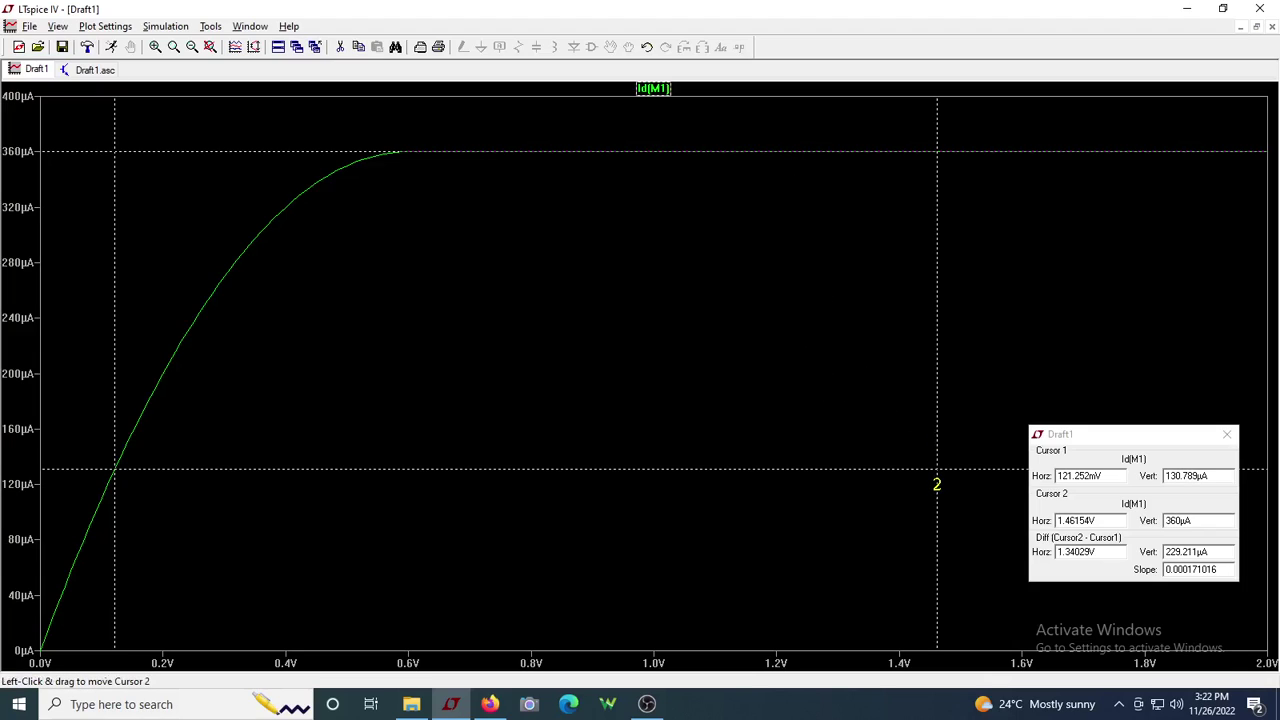
Step: Move cursor 2 around the knee of the Id(M1) curve, ending at about 0.6 V, and check the drain current there
left_click(280, 50)
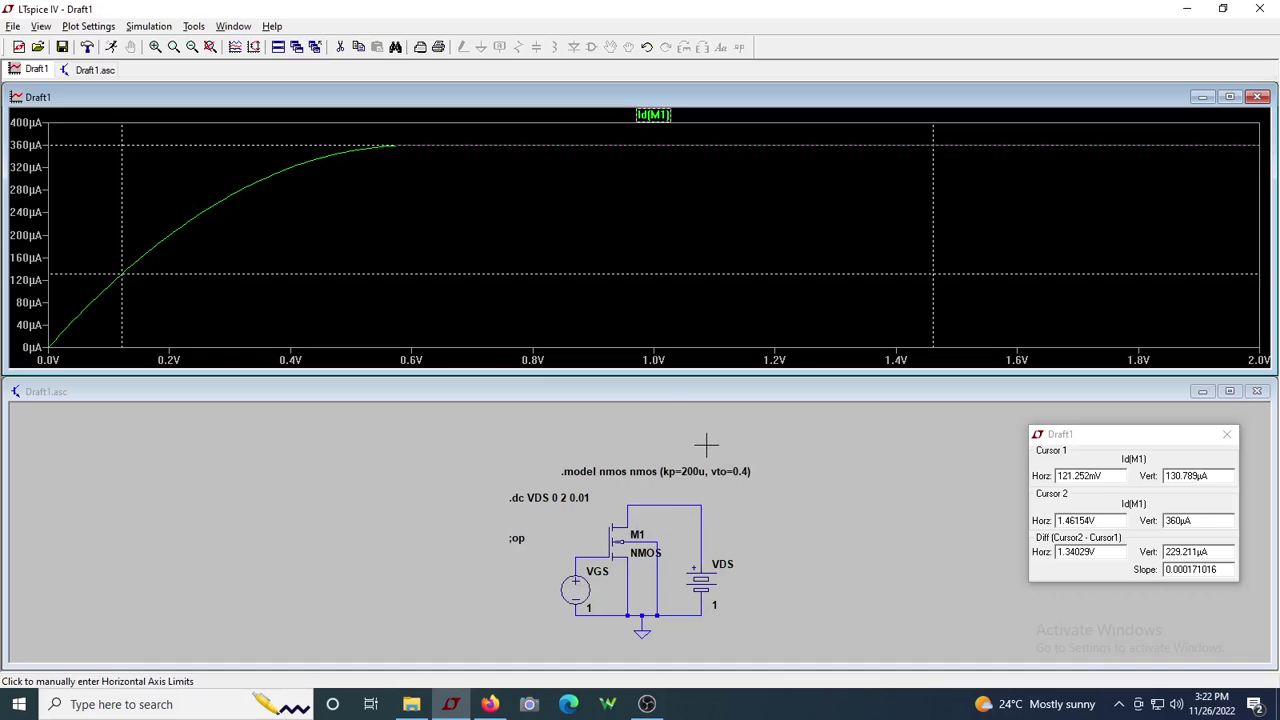
double_click(422, 100)
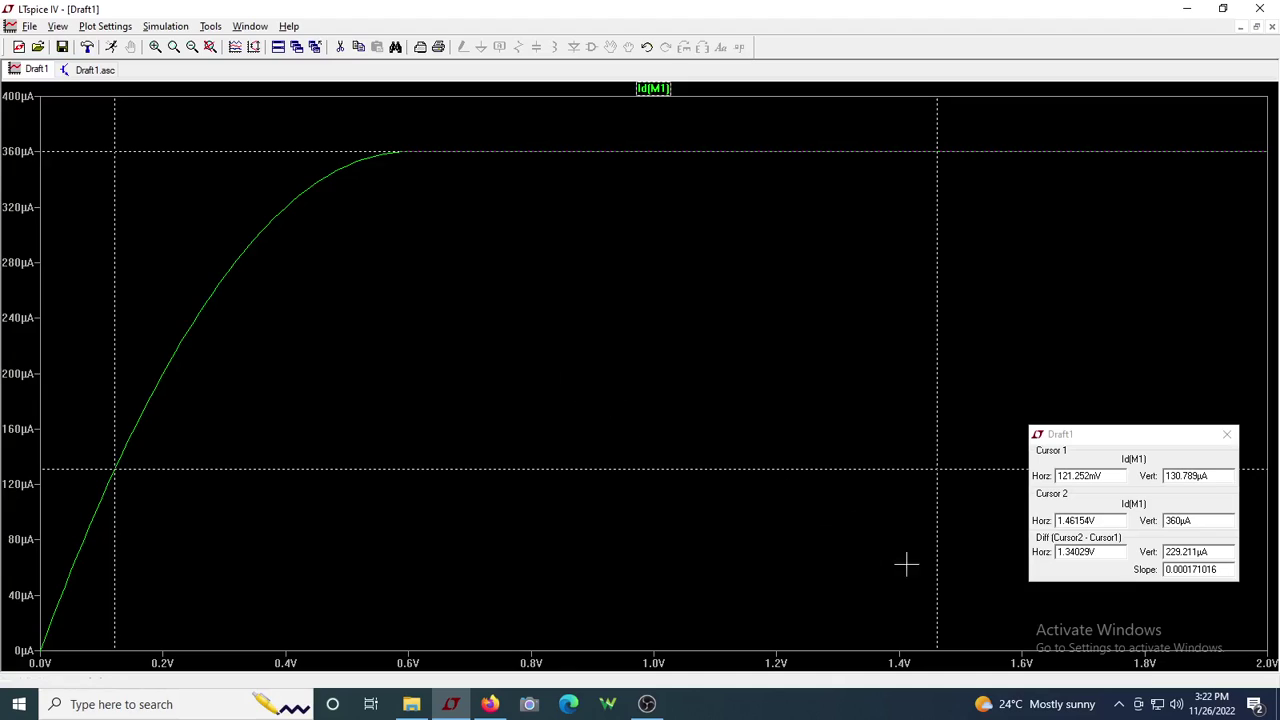
left_click_drag(938, 575, 406, 580)
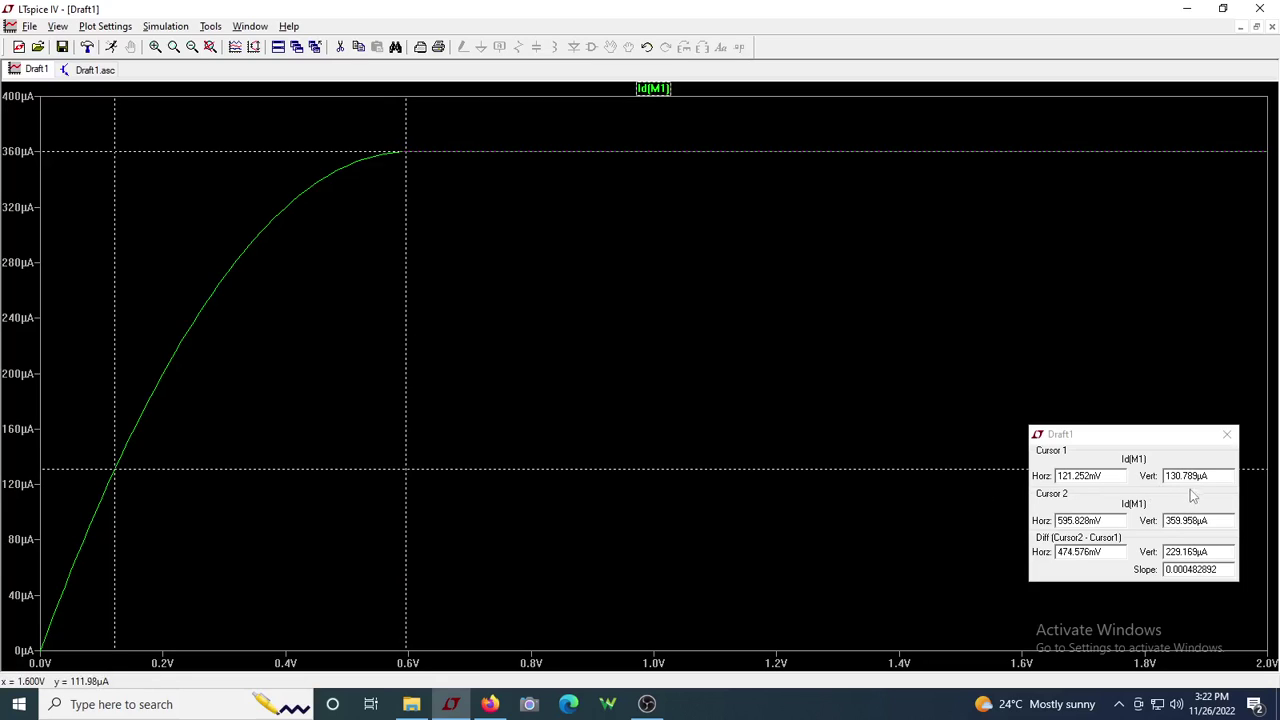
left_click_drag(1183, 522, 1168, 522)
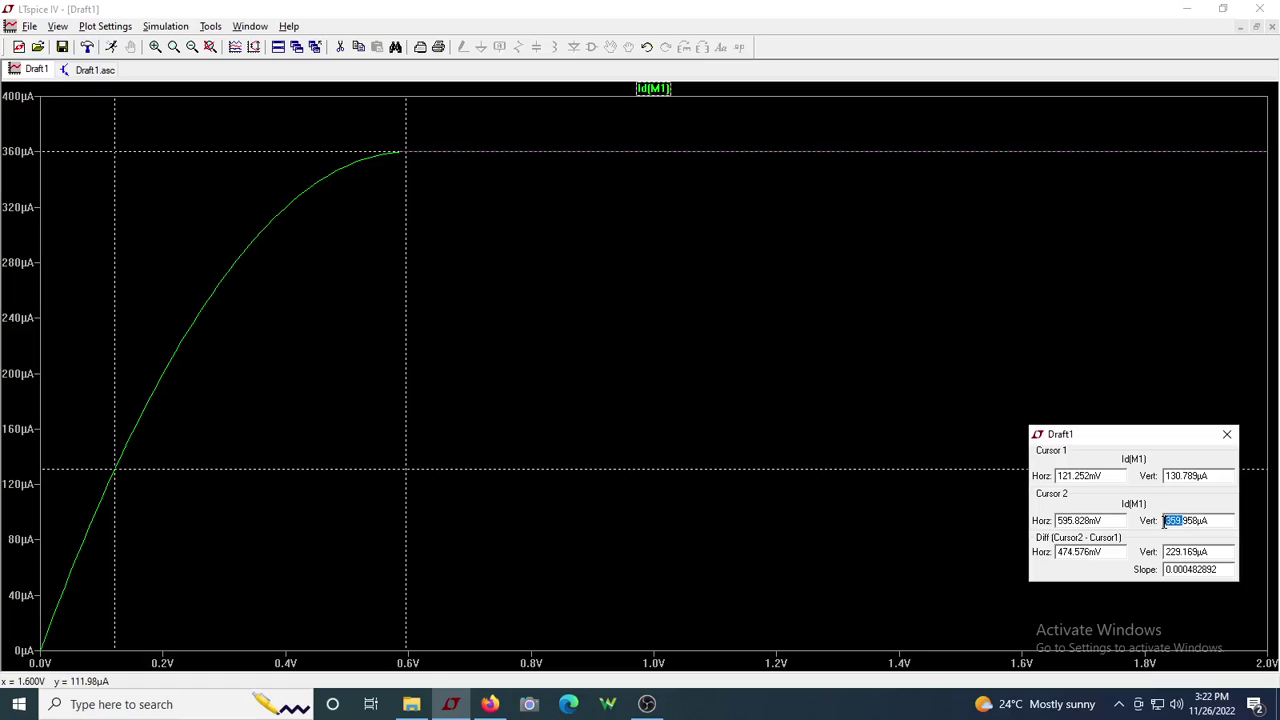
double_click(1214, 518)
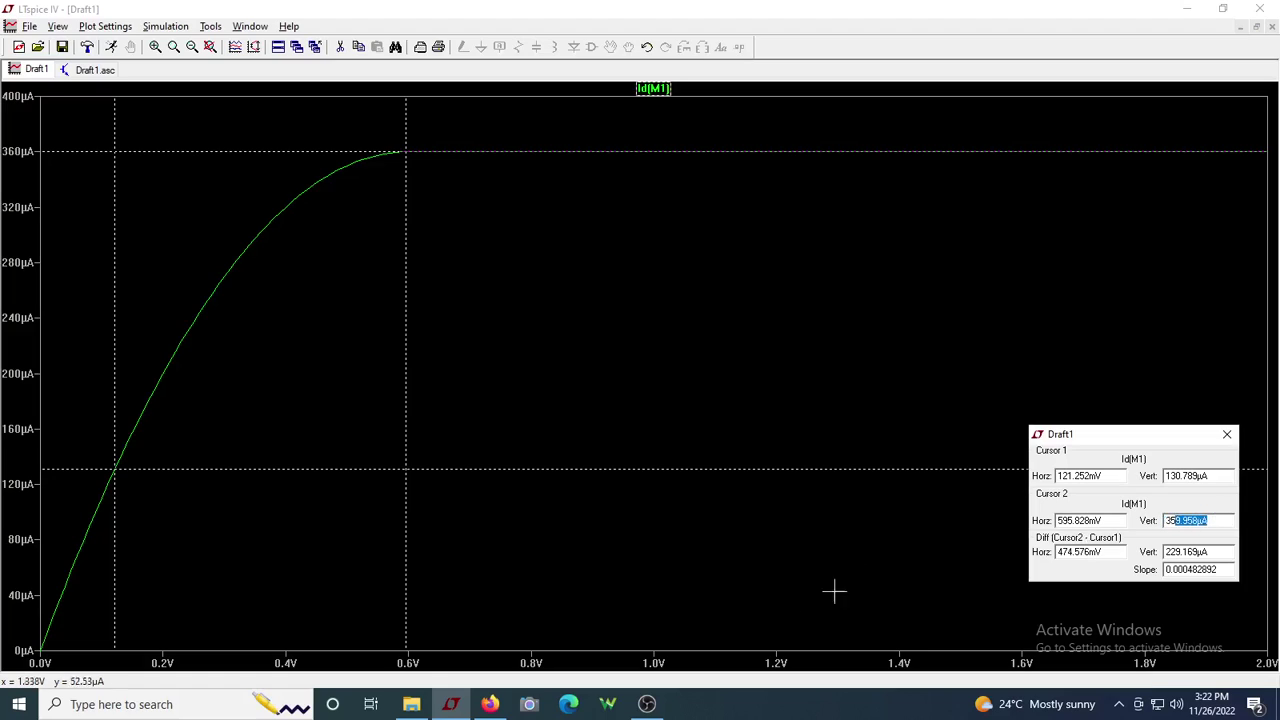
left_click_drag(408, 628, 379, 640)
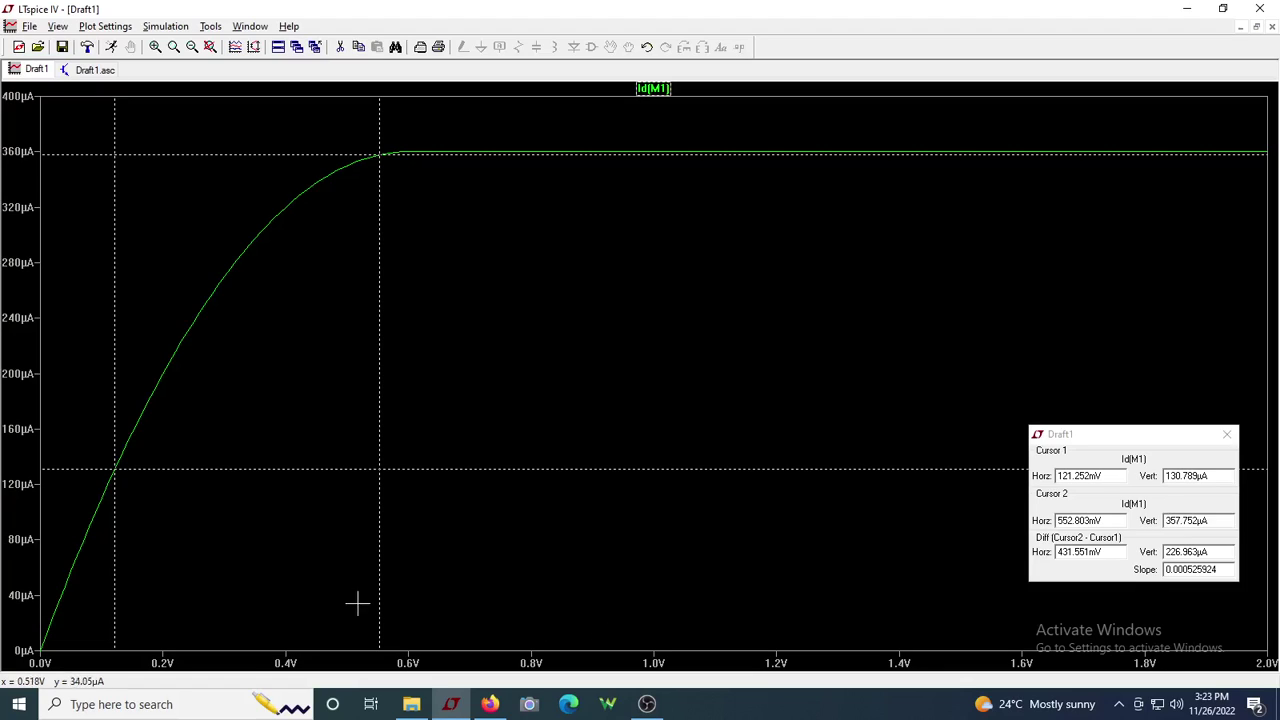
left_click_drag(379, 580, 407, 589)
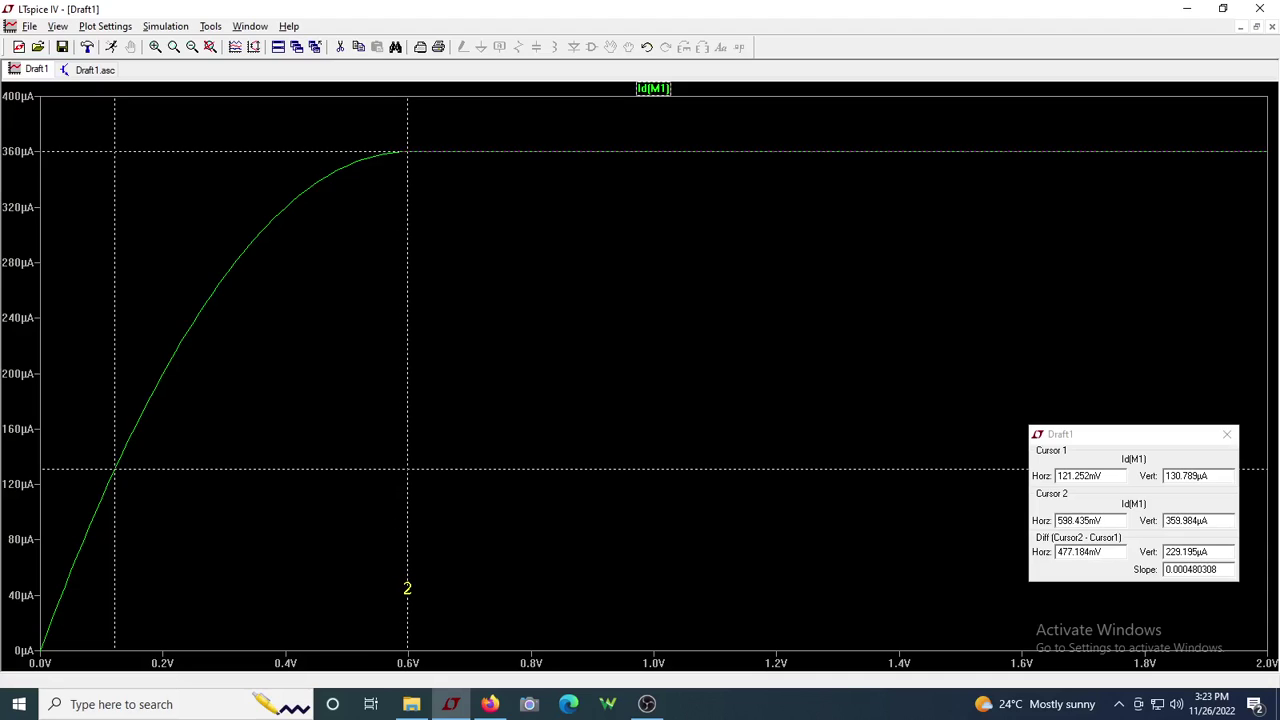
Step: Move cursor 2 into the flat region at about 1.37 V and cursor 1 to about 89 mV, and read cursor 1's voltage and current
left_click_drag(407, 589, 881, 602)
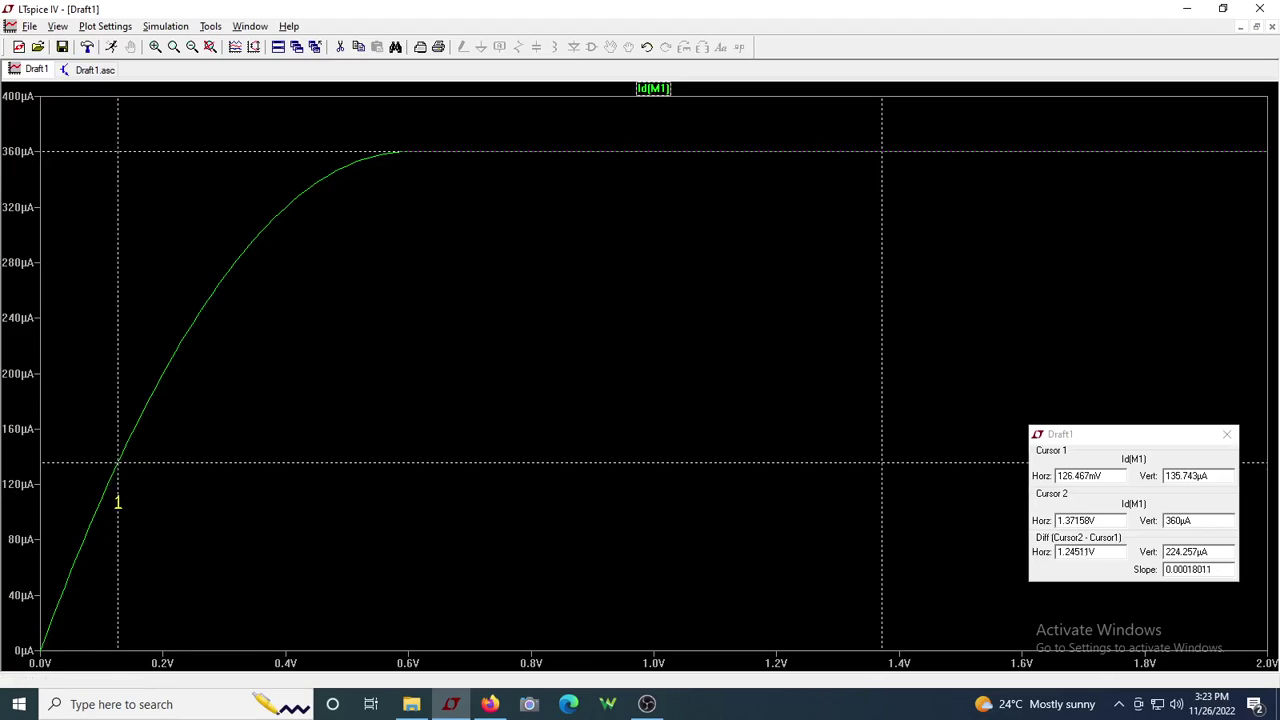
mouse_move(116, 495)
left_mouse_down()
mouse_move(263, 391)
mouse_move(87, 556)
mouse_move(94, 515)
left_mouse_up()
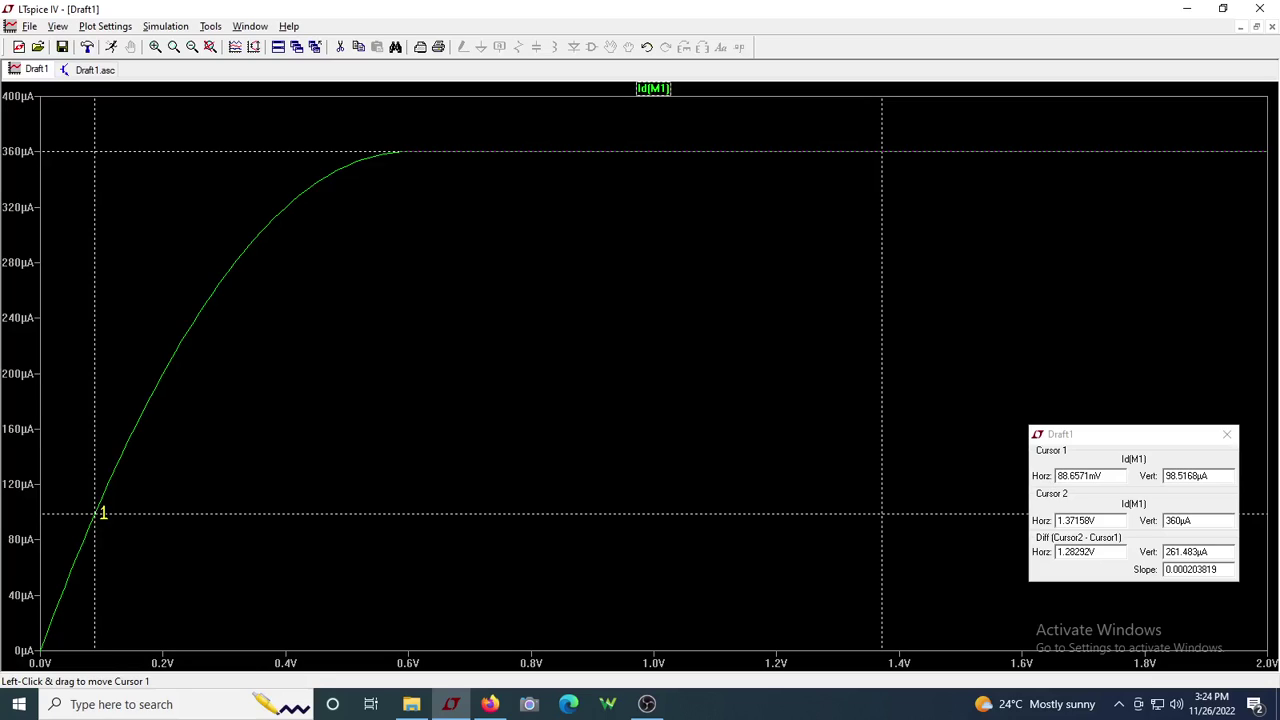
double_click(1190, 475)
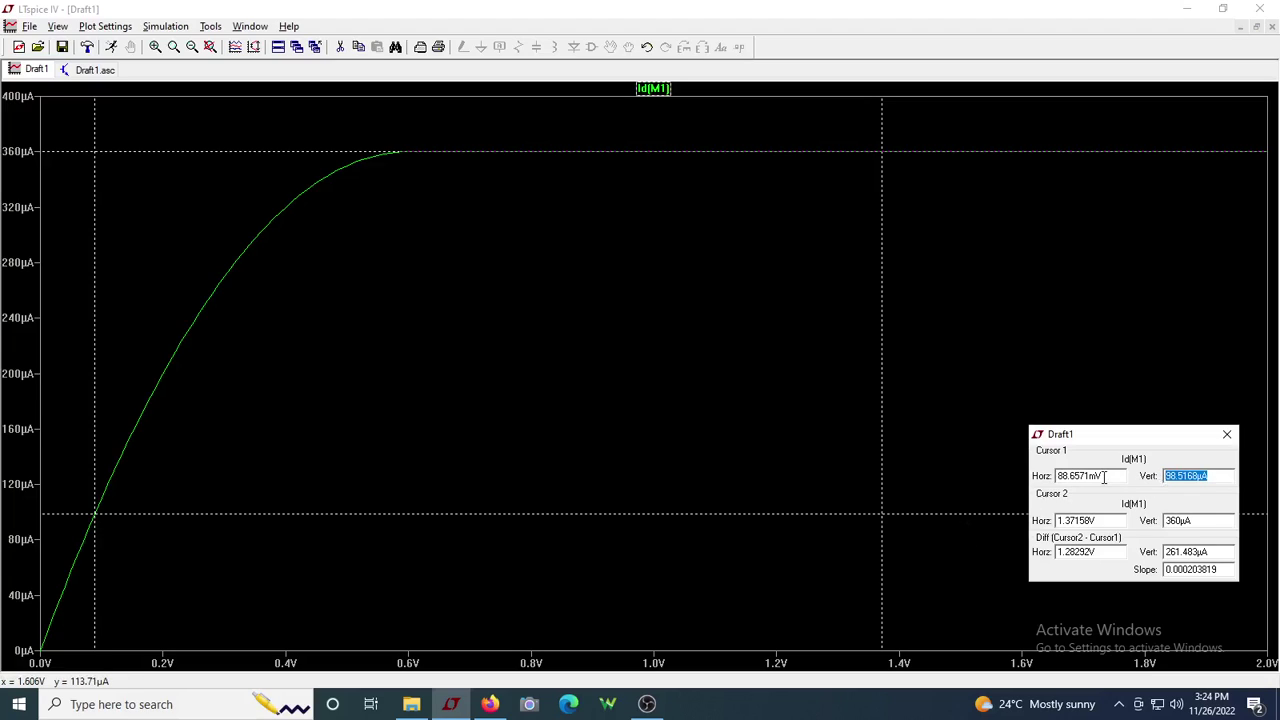
left_click_drag(1105, 476, 1067, 478)
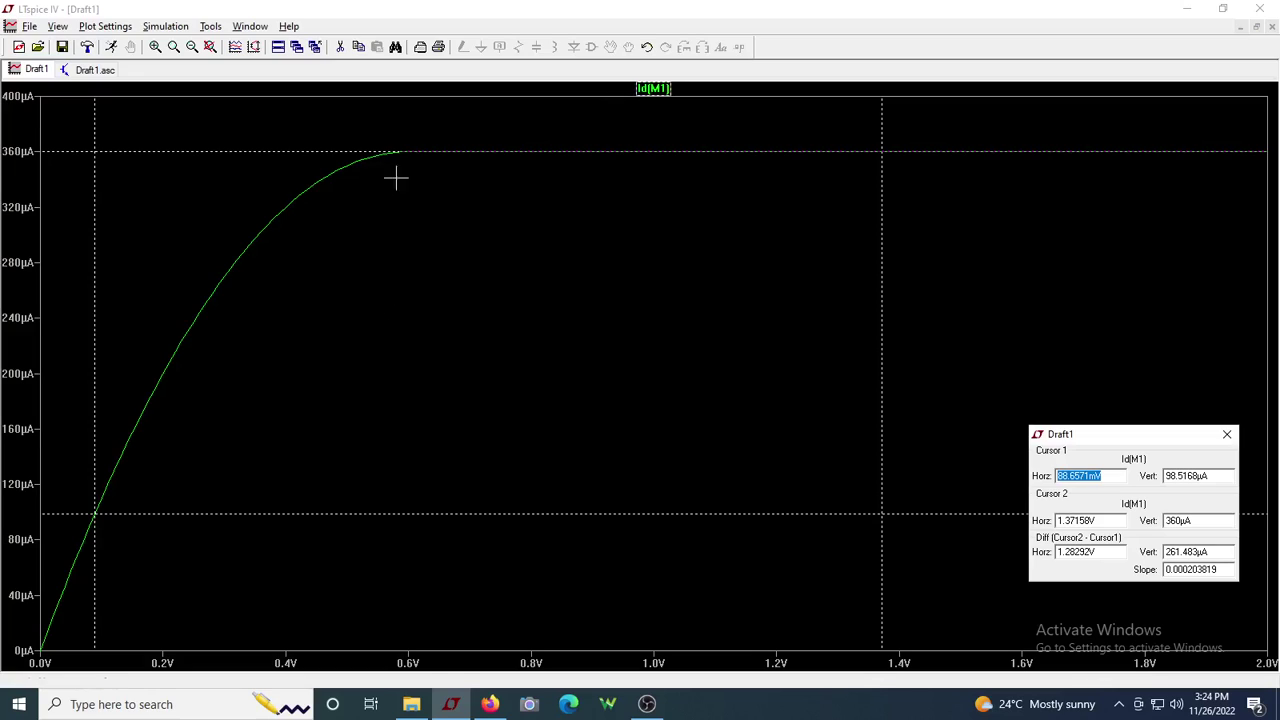
Step: Add VGS as the second source of the .dc sweep, running linearly from 0 to 2.5 in increments of 0.5
left_click(278, 48)
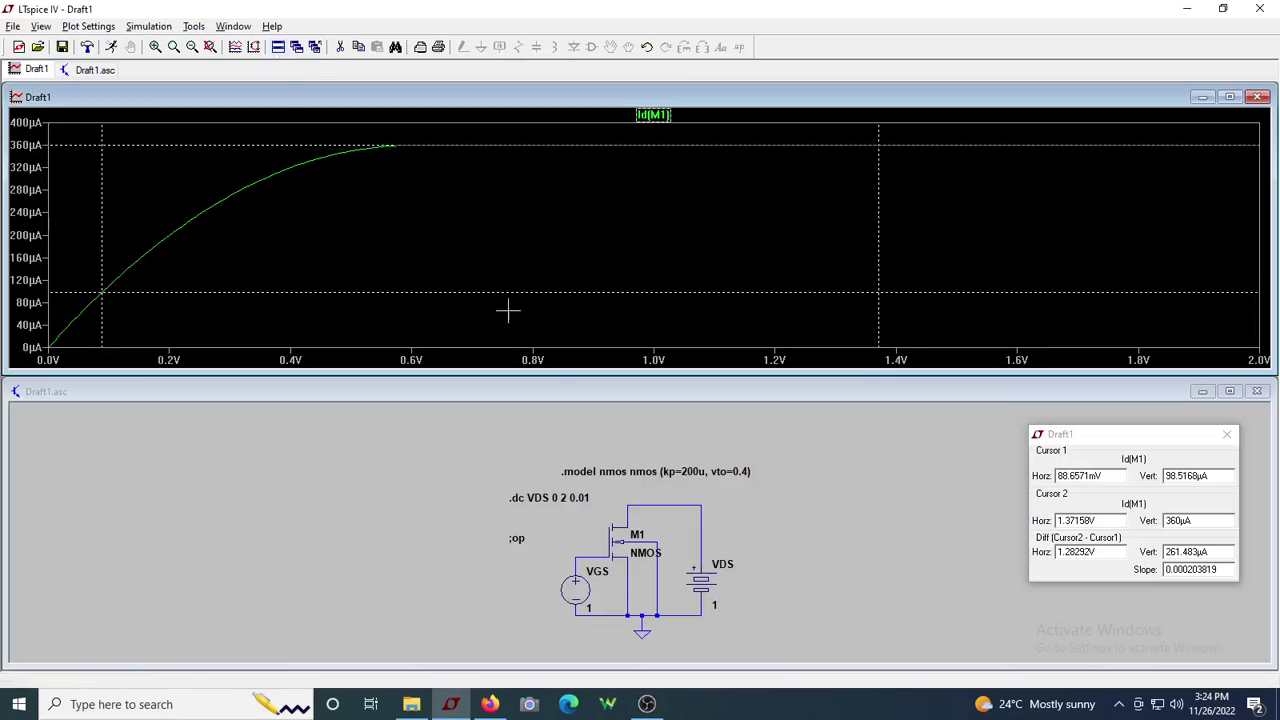
double_click(543, 389)
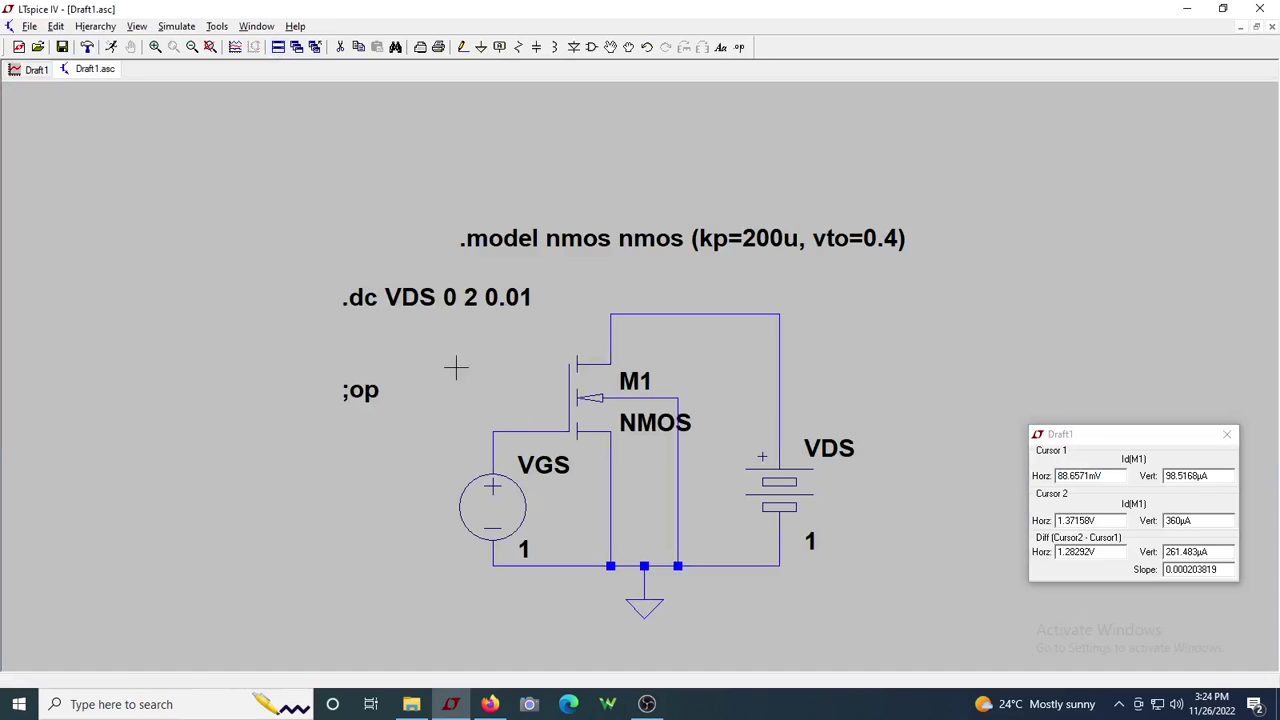
right_click(440, 307)
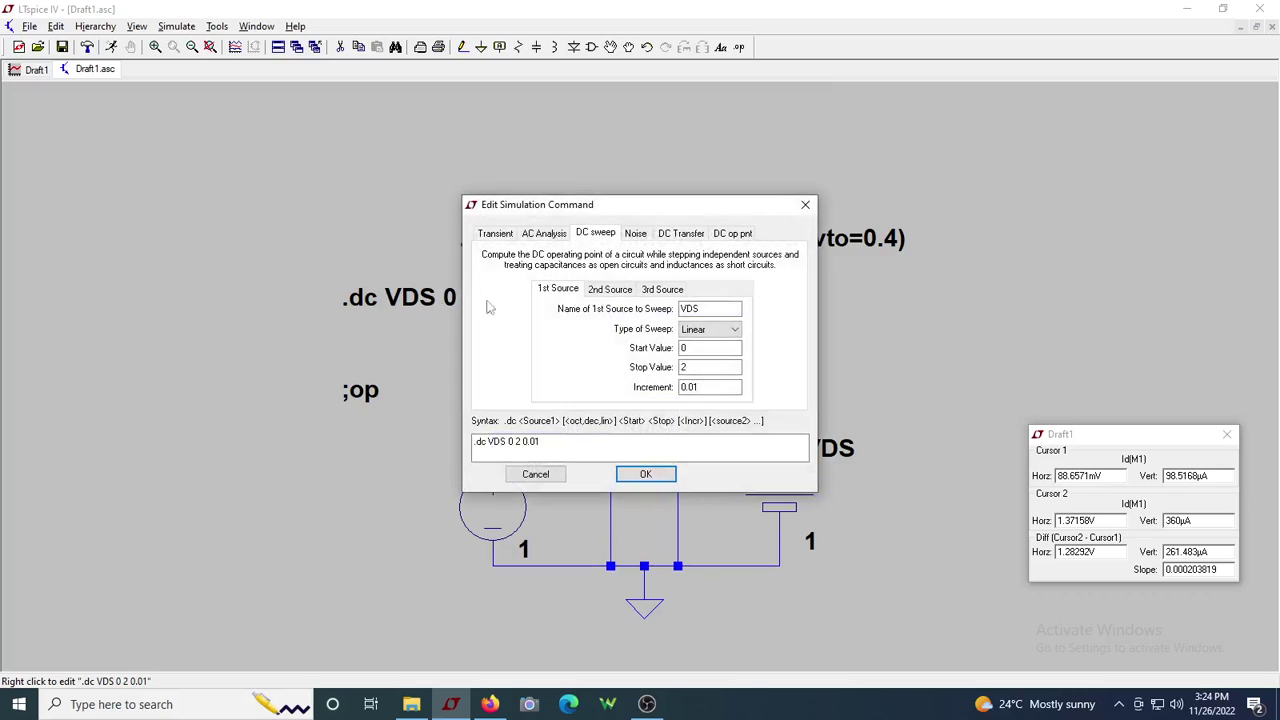
left_click(612, 292)
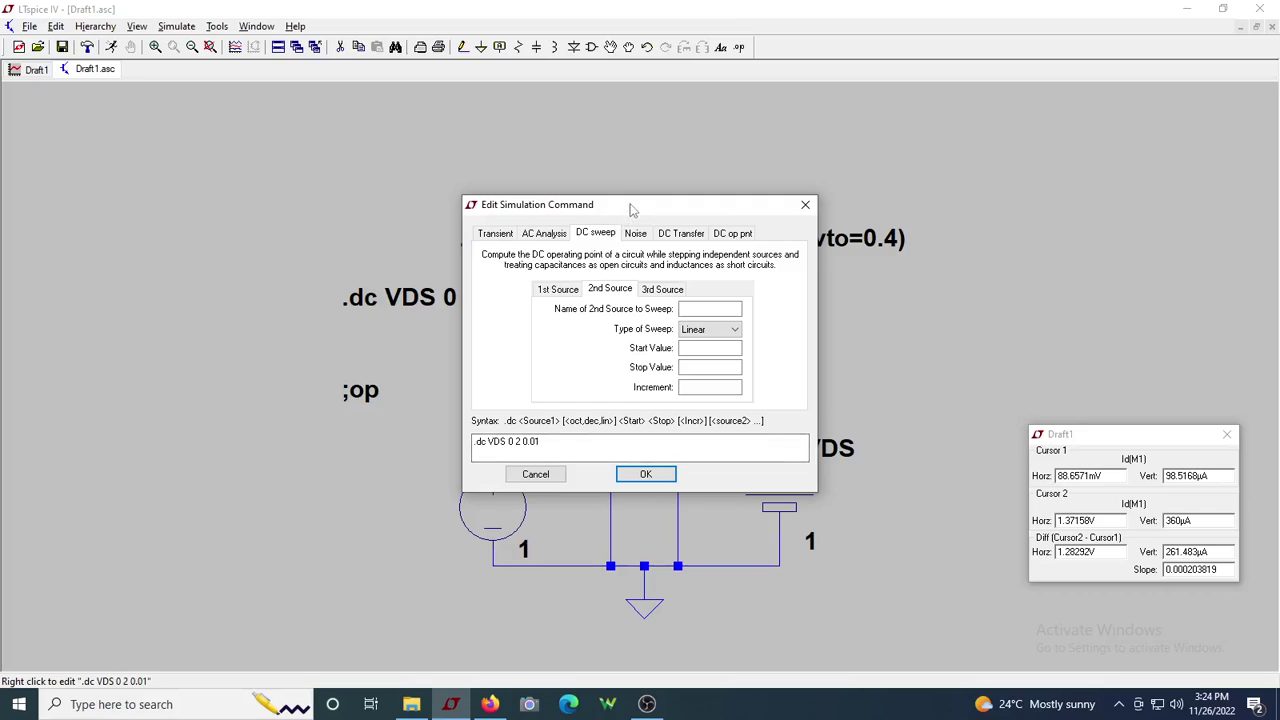
left_click_drag(626, 208, 826, 137)
left_click(905, 212)
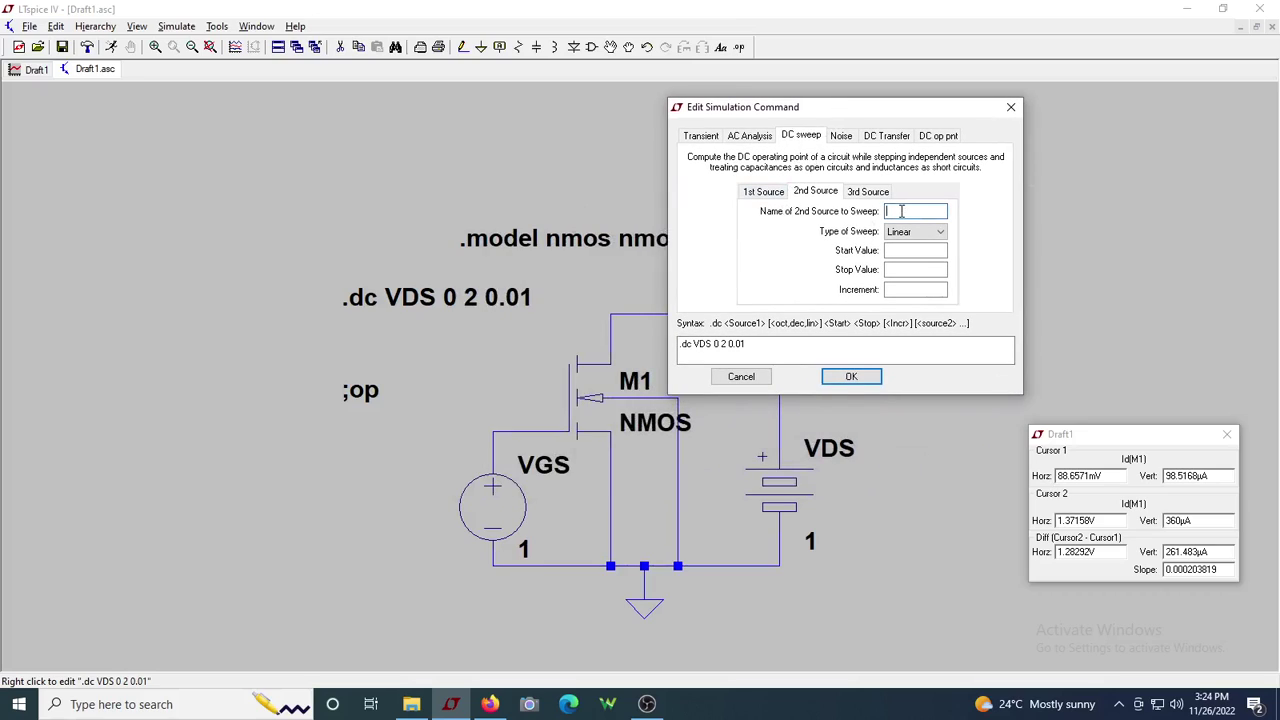
type("VGS")
left_click(914, 252)
left_click(918, 269)
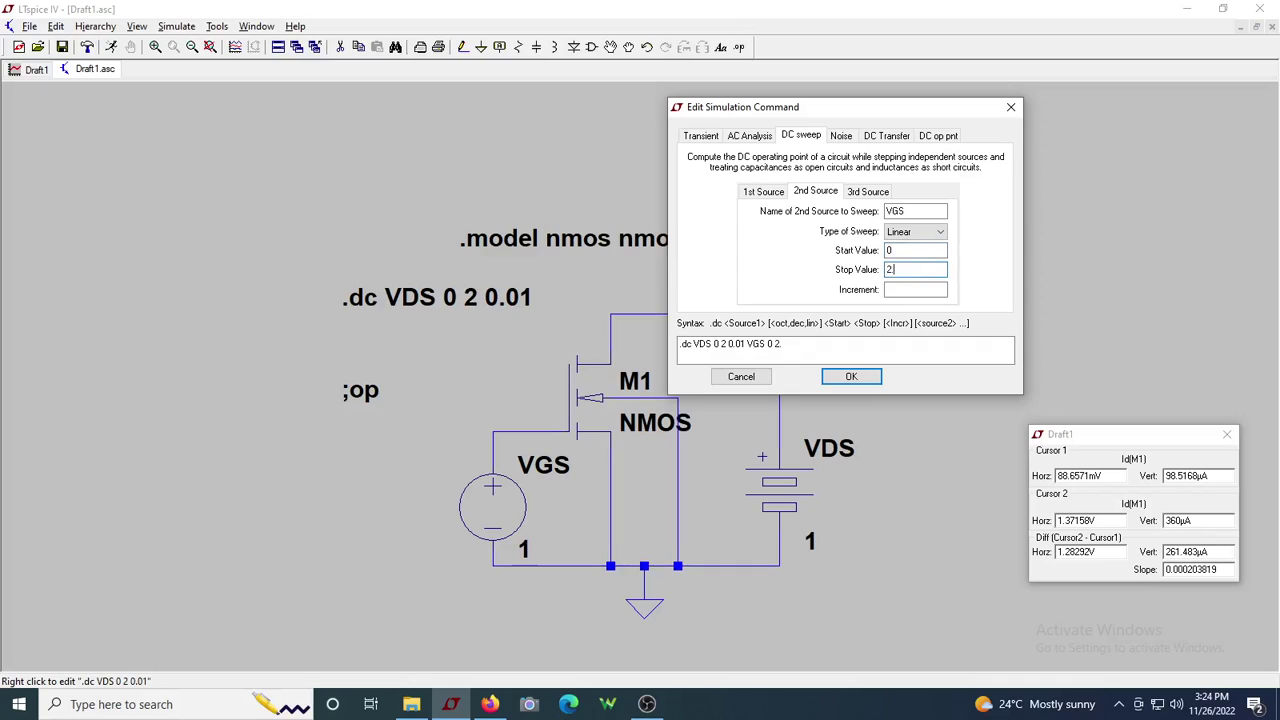
left_click(914, 290)
left_click(865, 382)
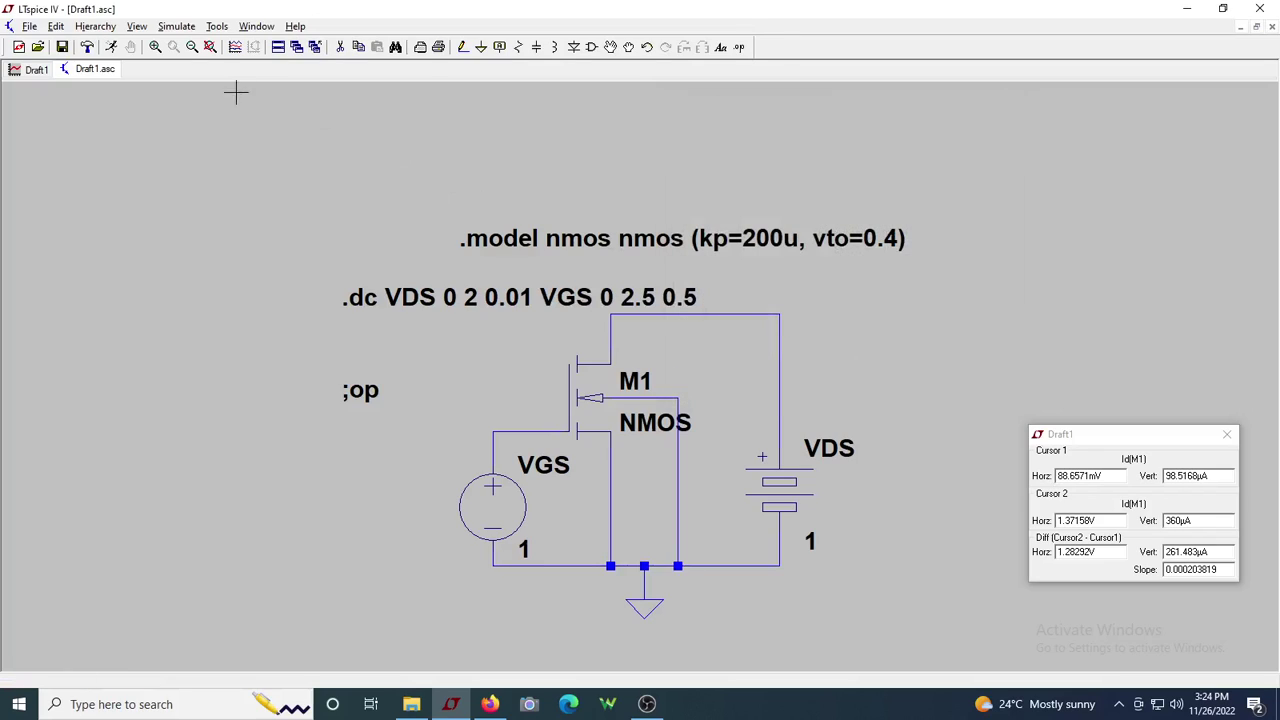
Step: Run the nested sweep, show the Id(M1) curve family full-size and close the cursor readout
left_click(112, 48)
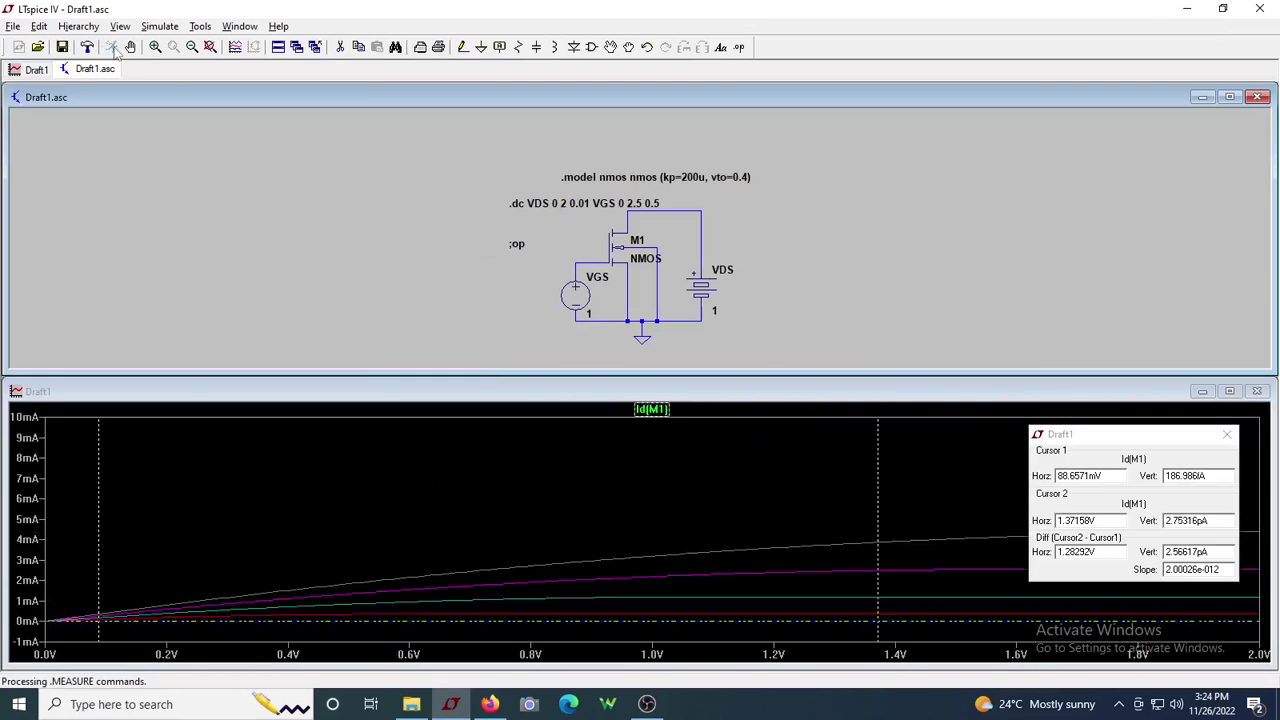
double_click(580, 396)
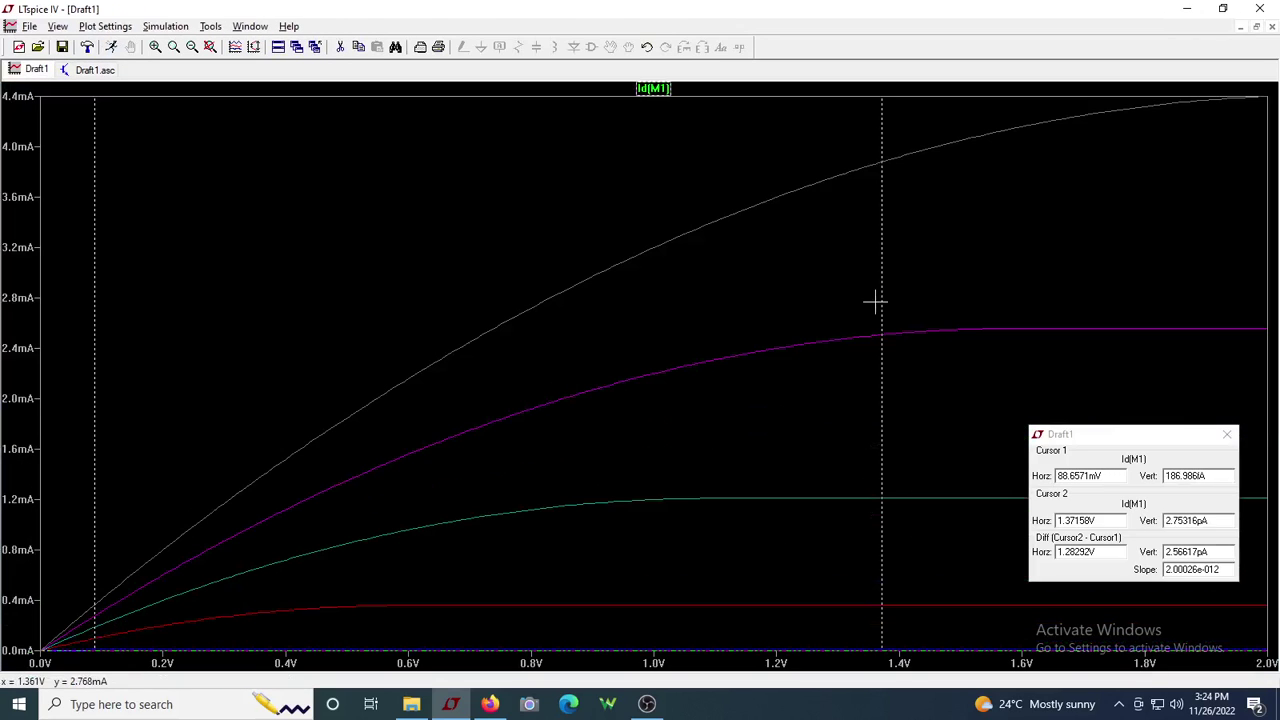
left_click(1227, 434)
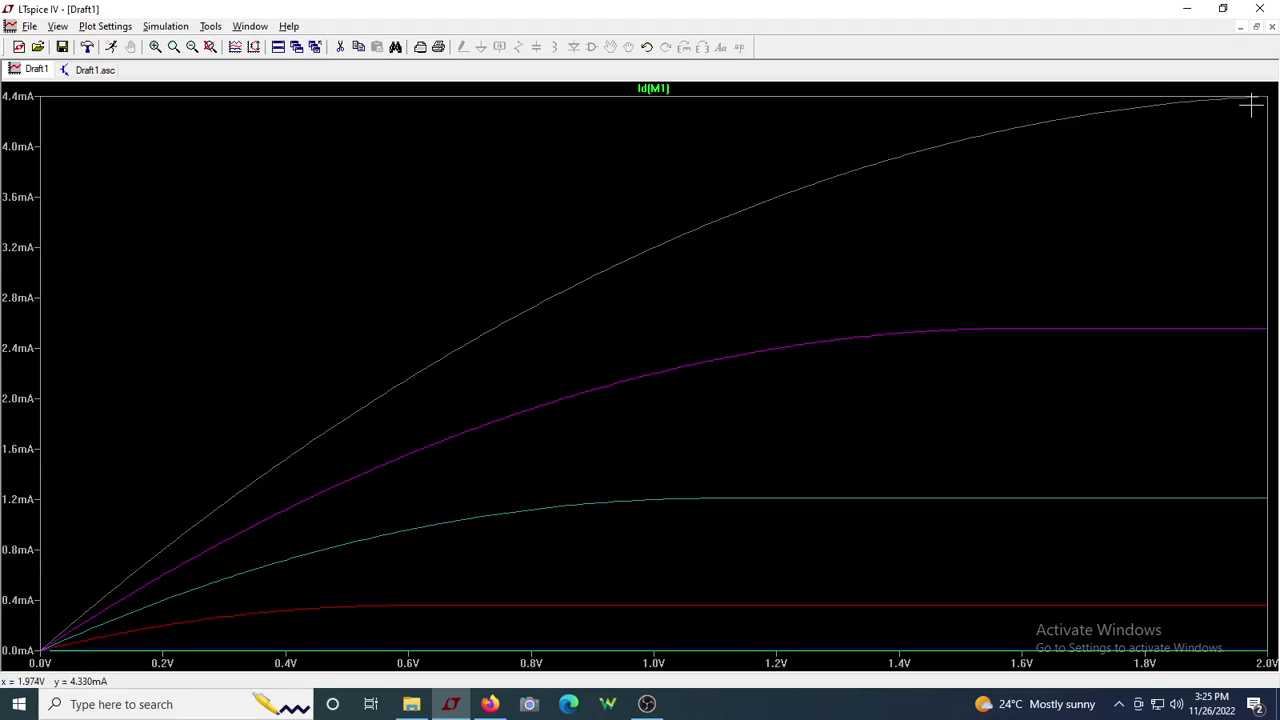
Step: Extend the VDS sweep's stop value to 4, rerun the simulation and show the updated plot full-size
left_click(279, 47)
right_click(575, 497)
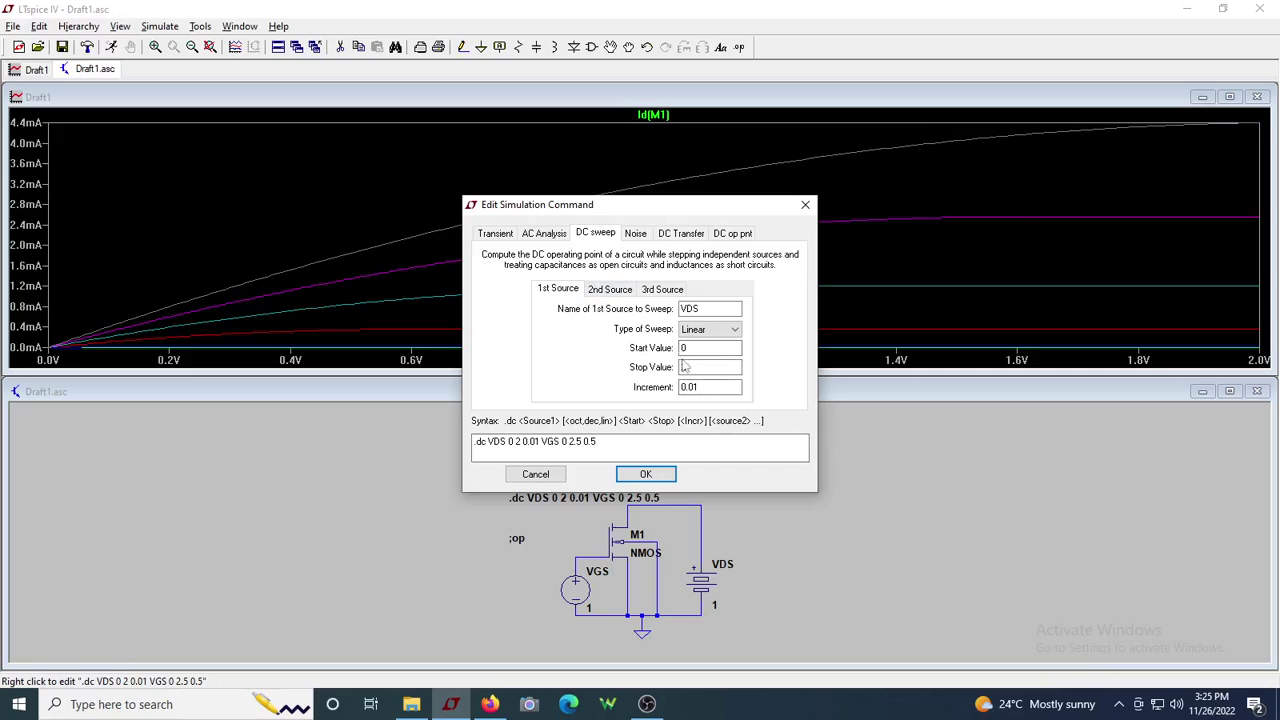
left_click(684, 367)
key("BackSpace")
type("4")
left_click(645, 474)
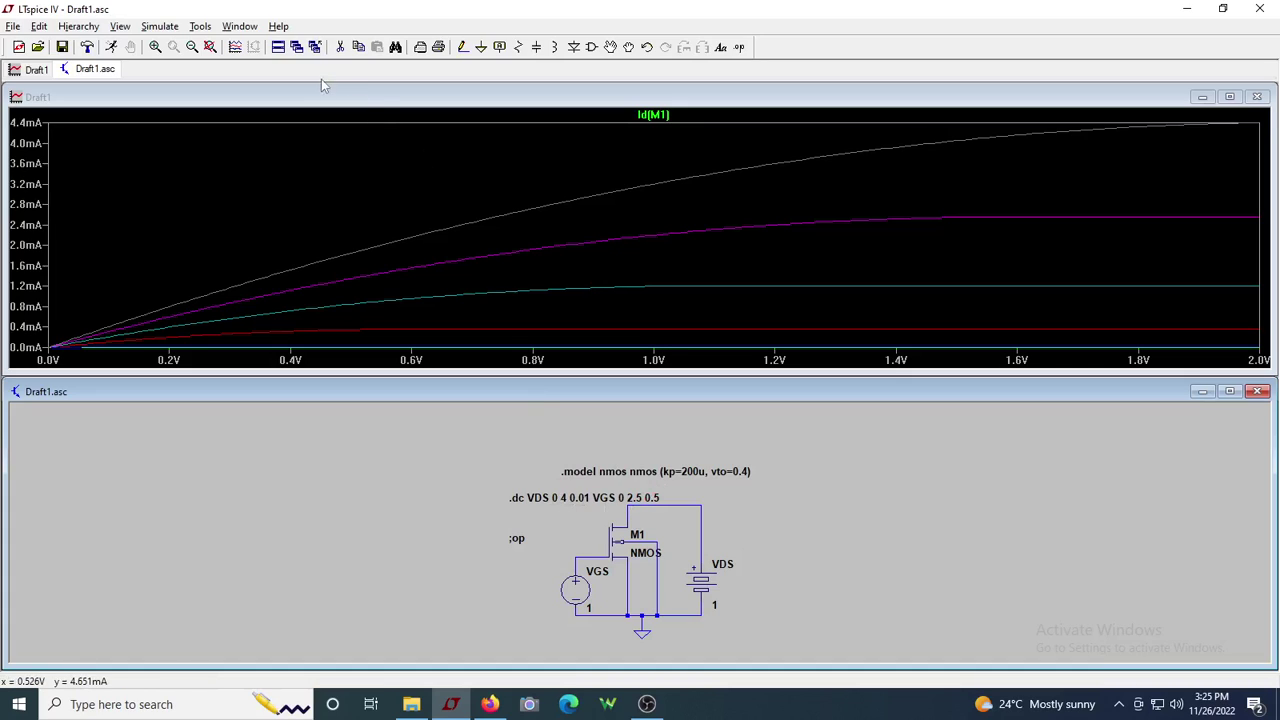
left_click(111, 47)
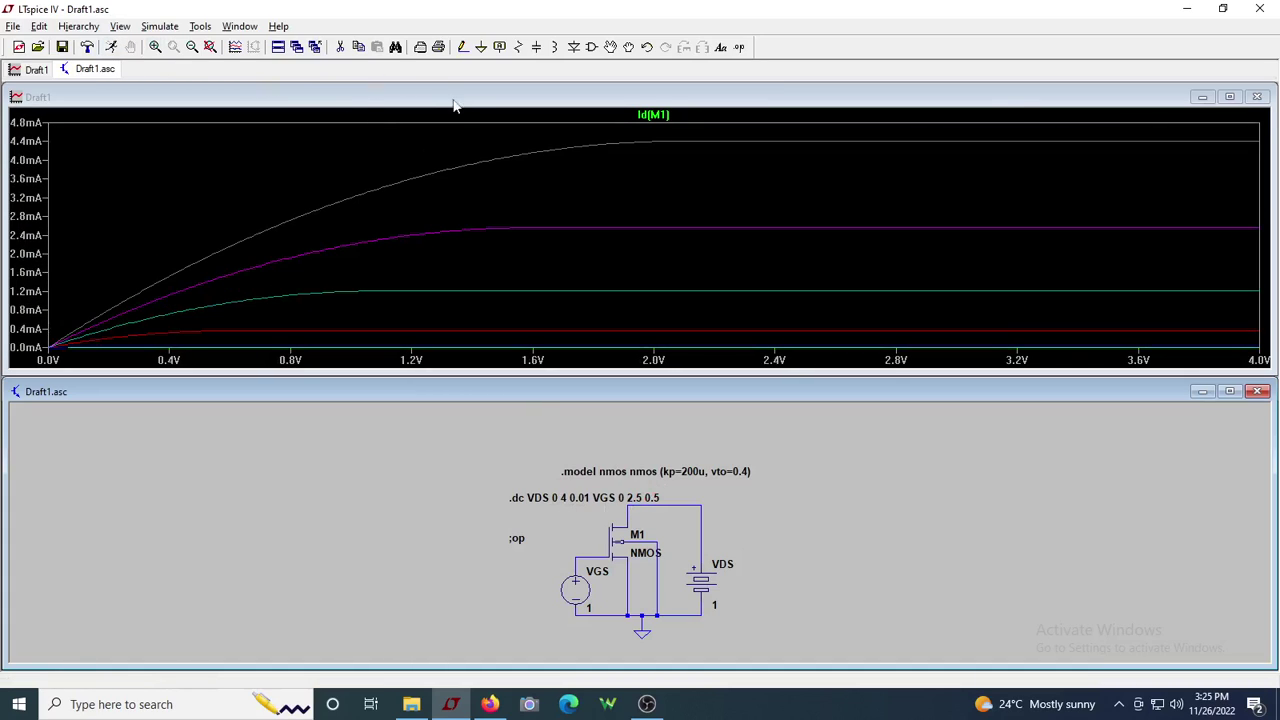
double_click(464, 100)
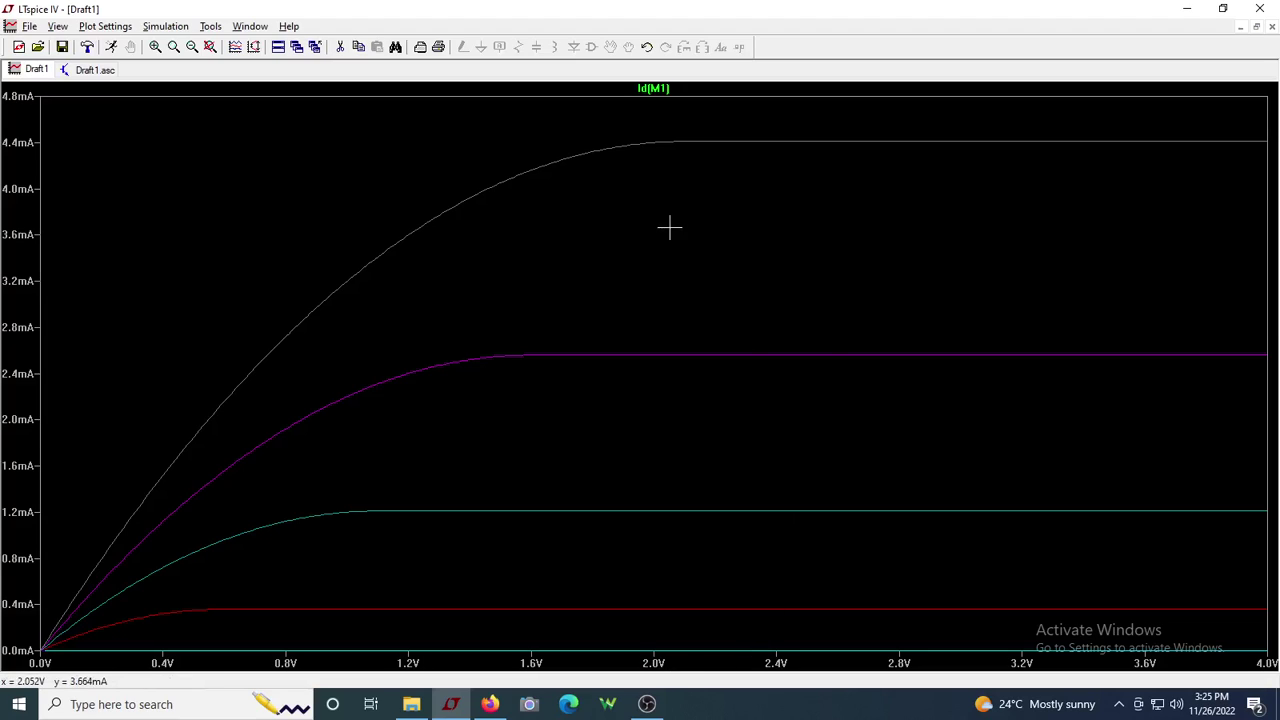
Step: Attach a cursor to Id(M1), place it at about 2.82 V and step it up through the curves to the highest one
left_click(662, 88)
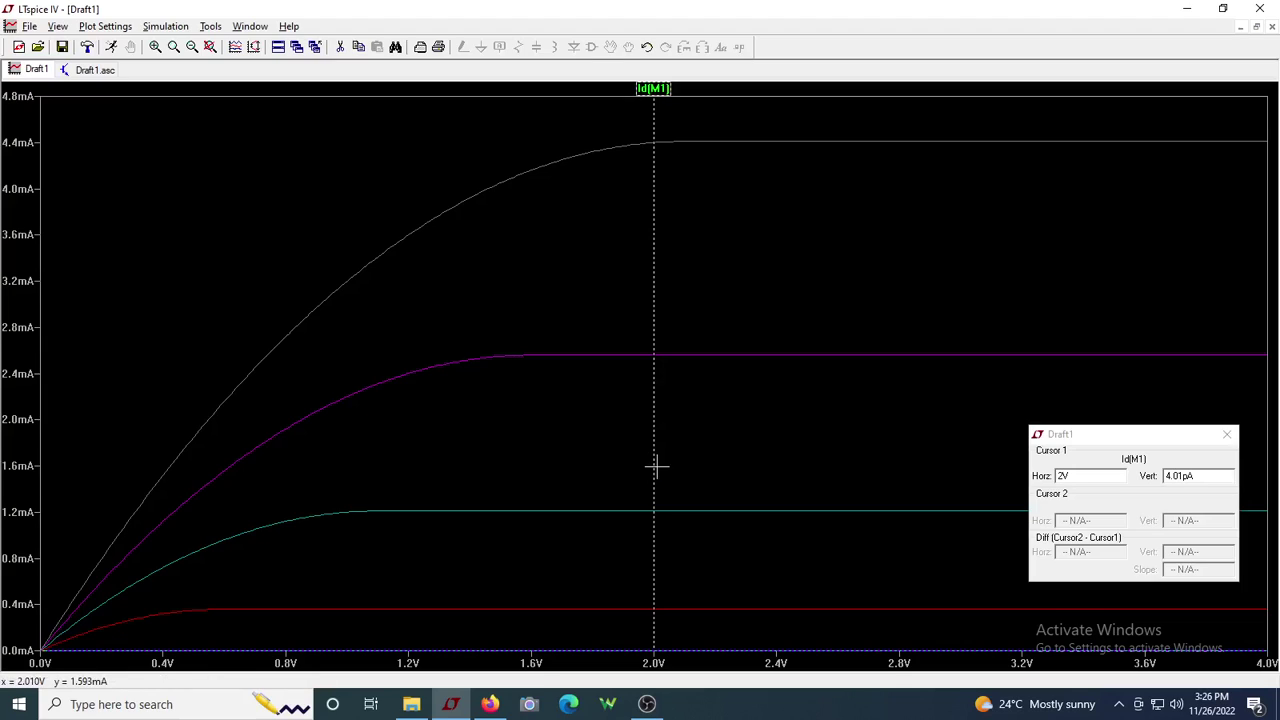
left_click_drag(653, 469, 903, 485)
key("Up")
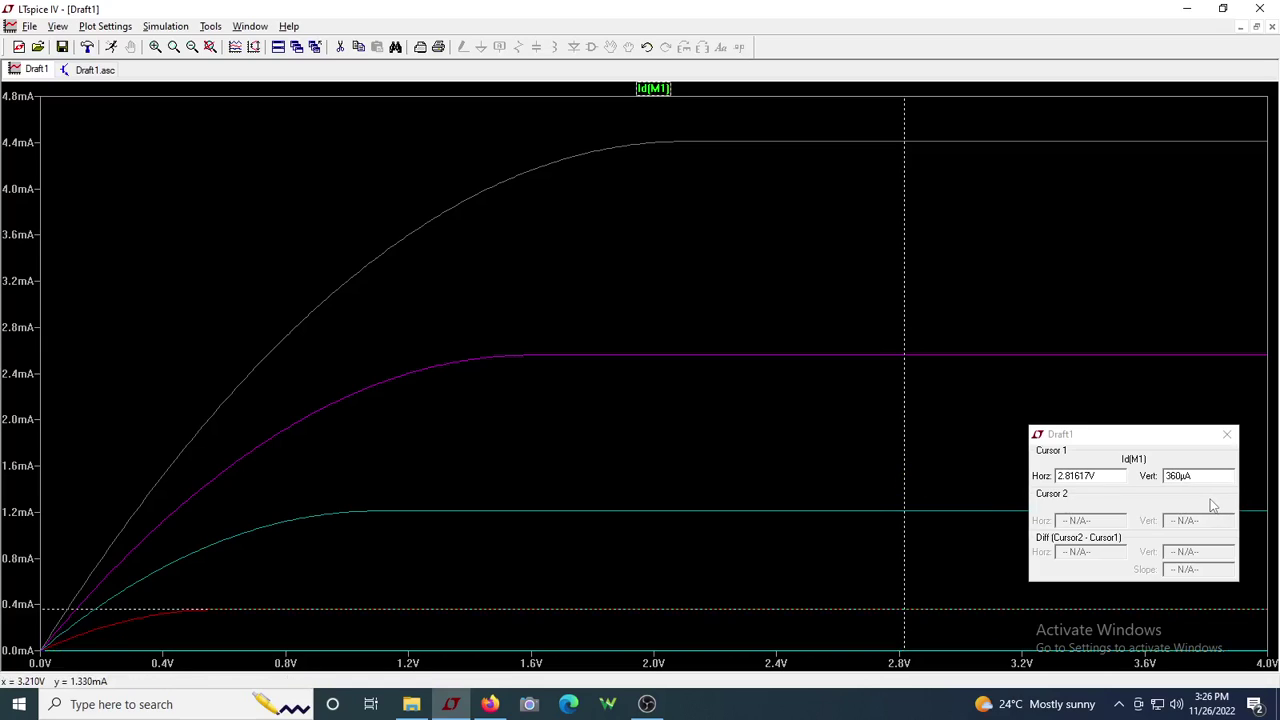
key("Up")
Step: Return to the schematic and replace the first source of the .dc sweep with VGS
left_click(279, 48)
double_click(675, 372)
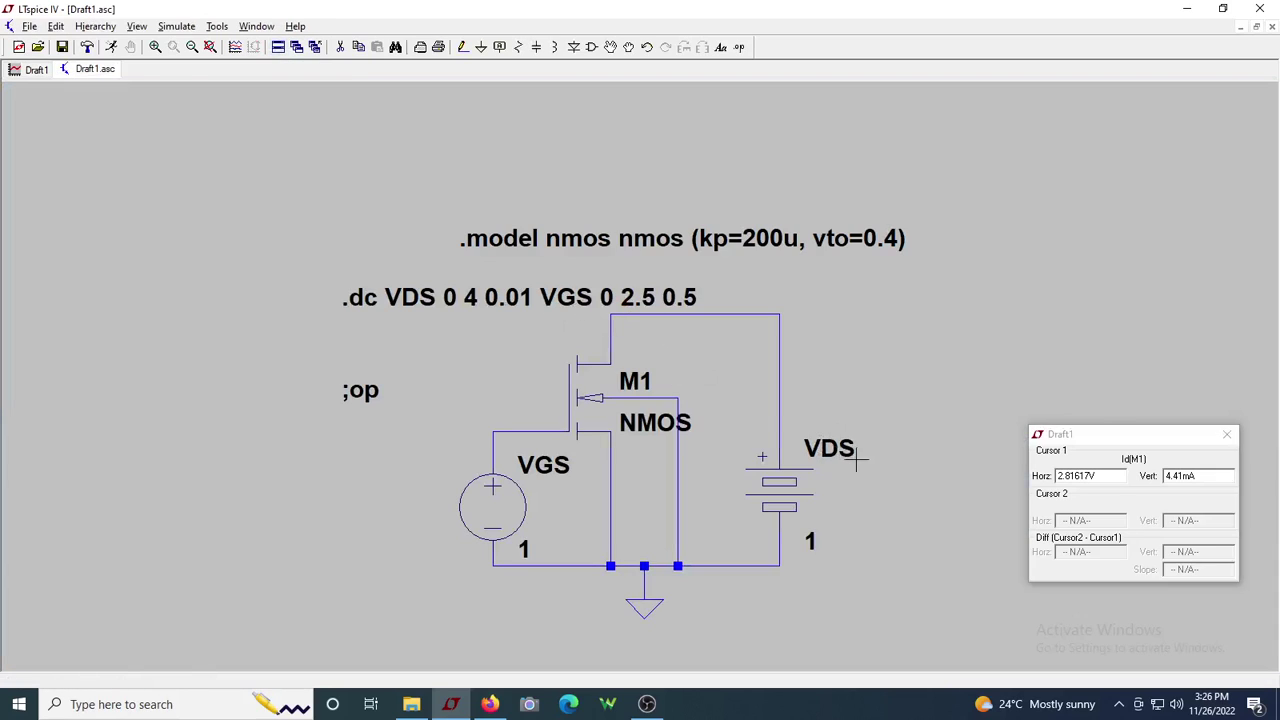
right_click(548, 298)
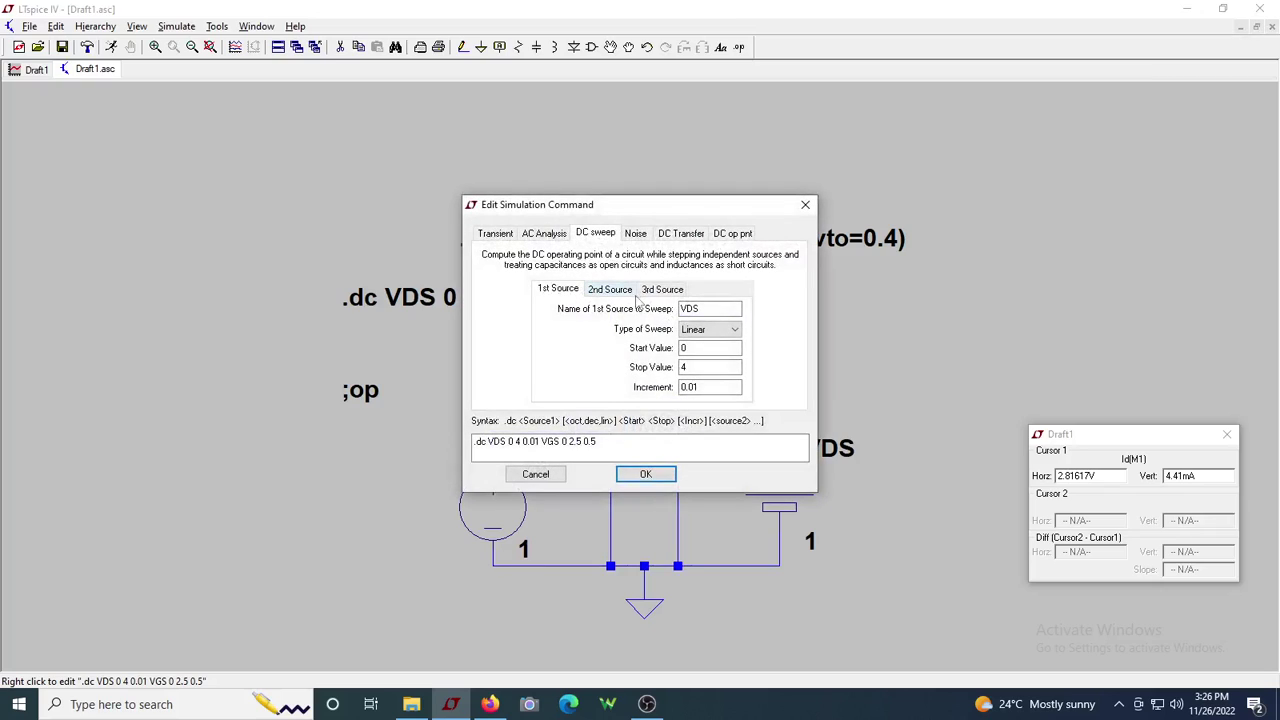
left_click_drag(718, 312, 682, 310)
type("VGS")
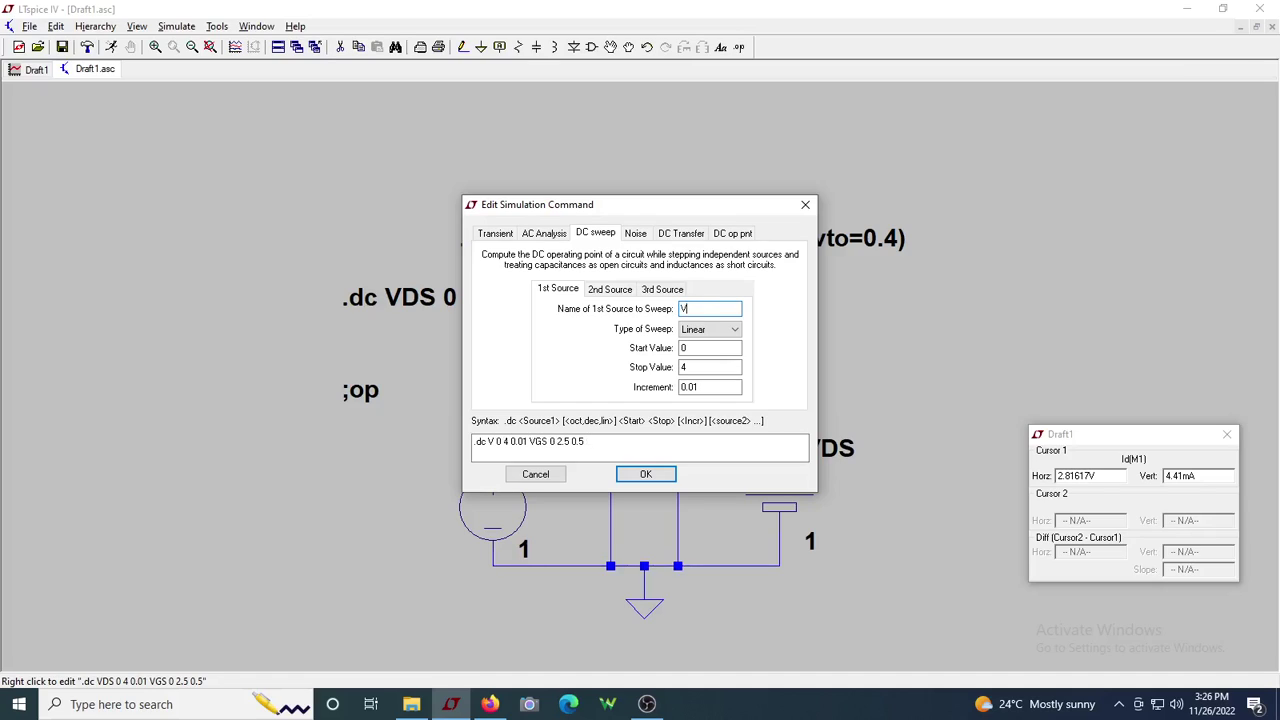
Step: Clear the second source's name and sweep values so that the .dc command sweeps only VGS, and apply it
left_click(612, 290)
key("BackSpace")
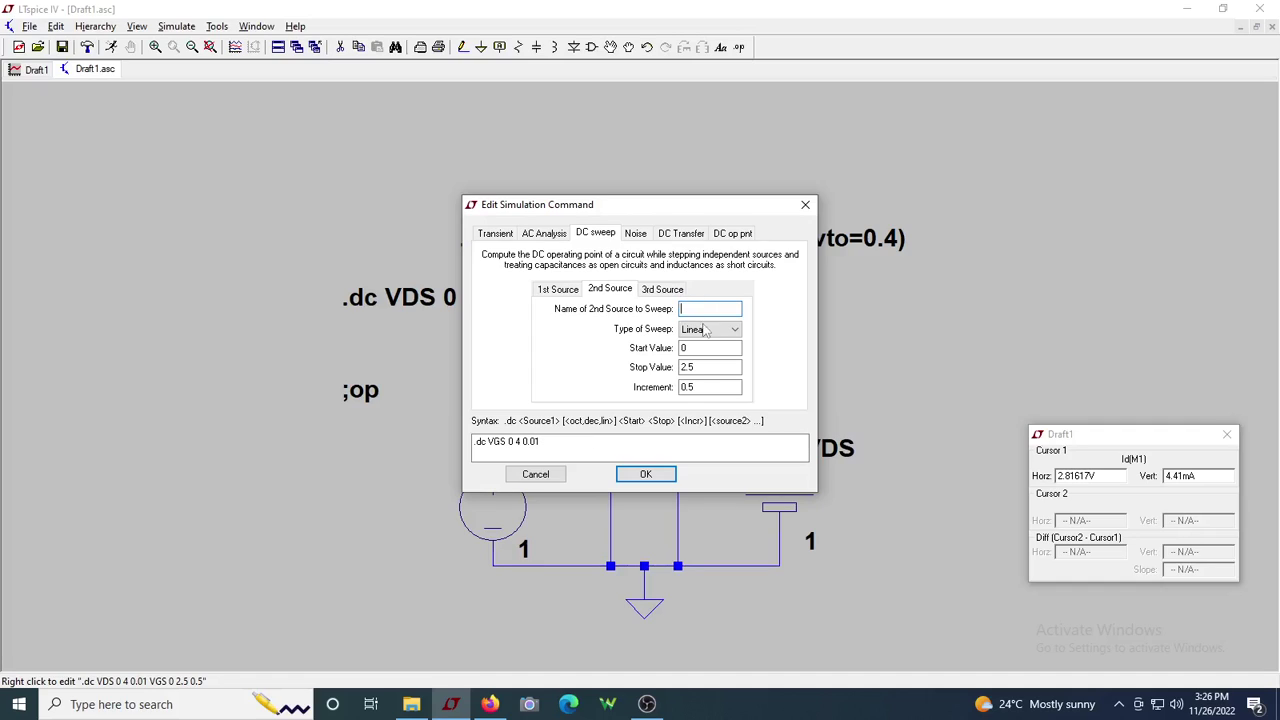
left_click(710, 347)
key("BackSpace")
key("BackSpace")
key("Tab")
left_click(657, 474)
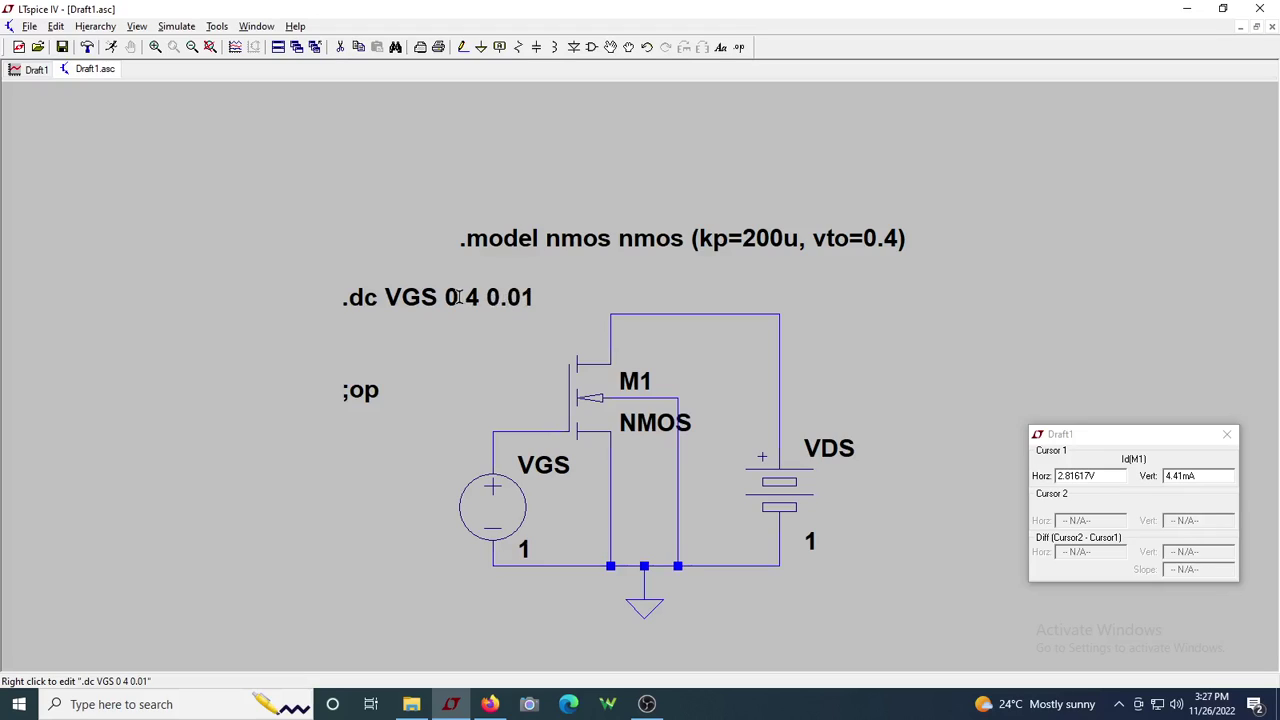
Step: Set the VGS sweep's increment to 0.5 and the VDS source's value to 4
right_click(517, 297)
key("Tab")
key("Tab")
key("Tab")
key("Tab")
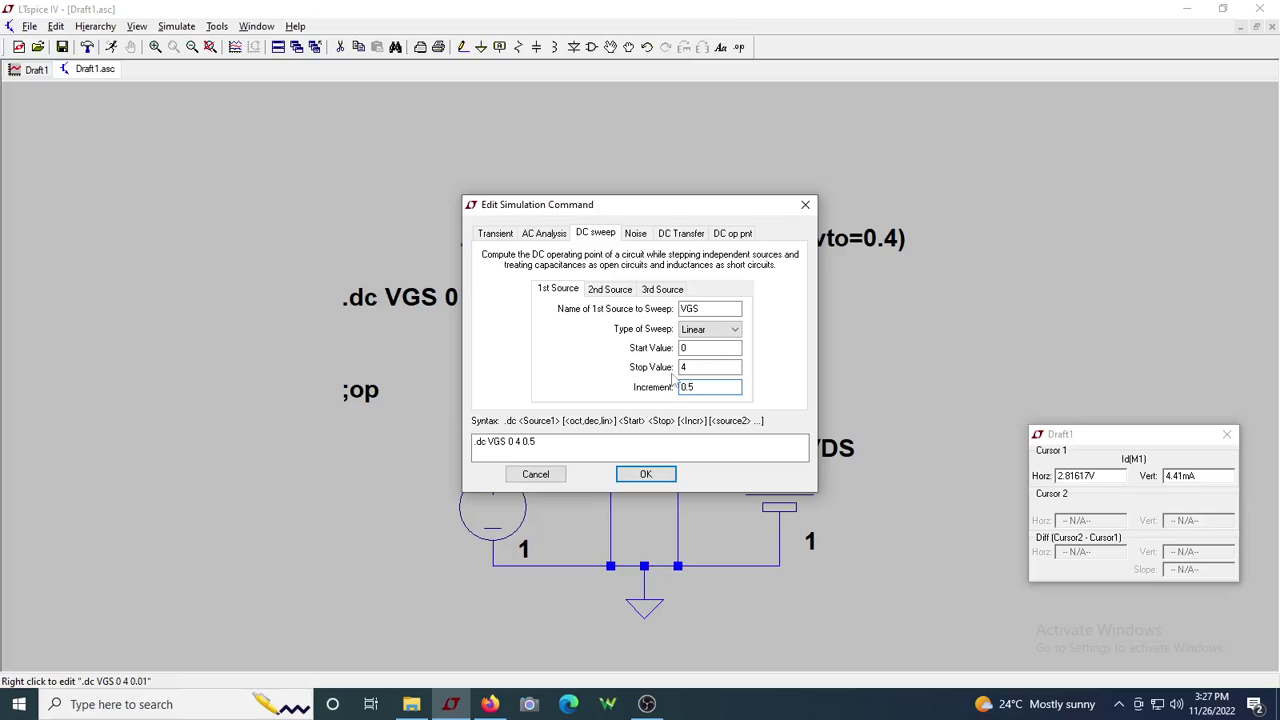
left_click(648, 475)
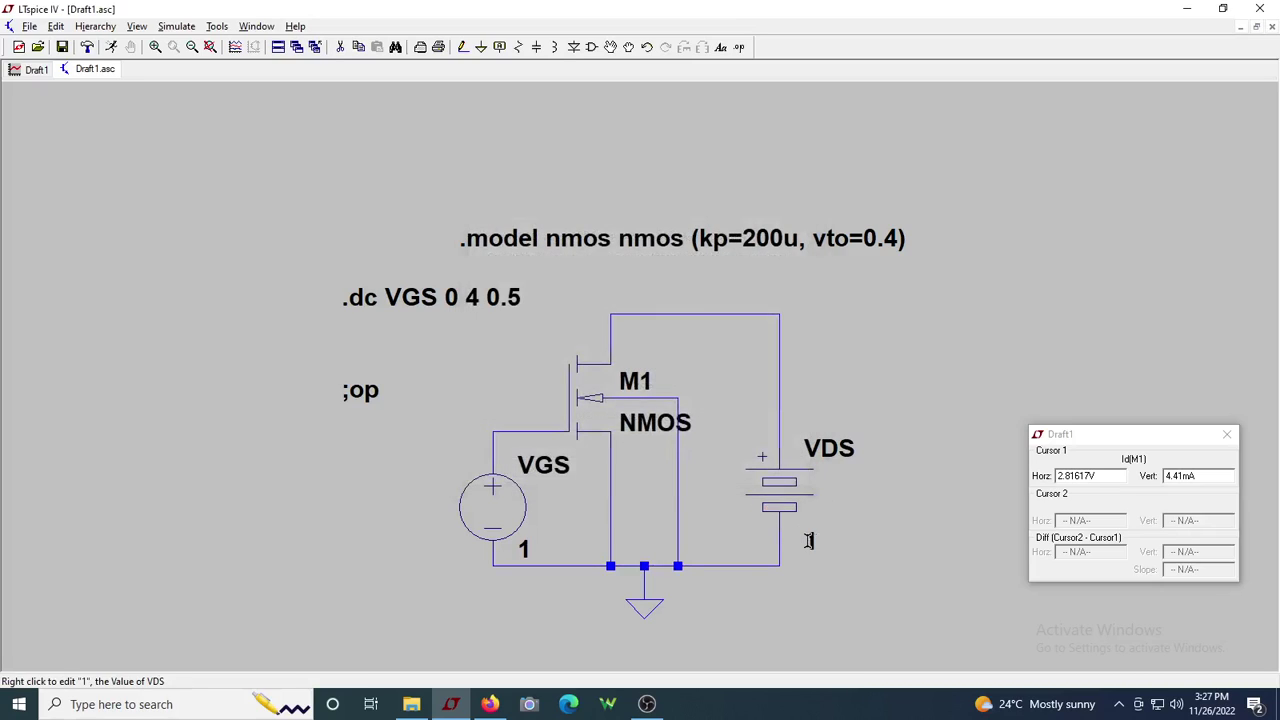
right_click(811, 542)
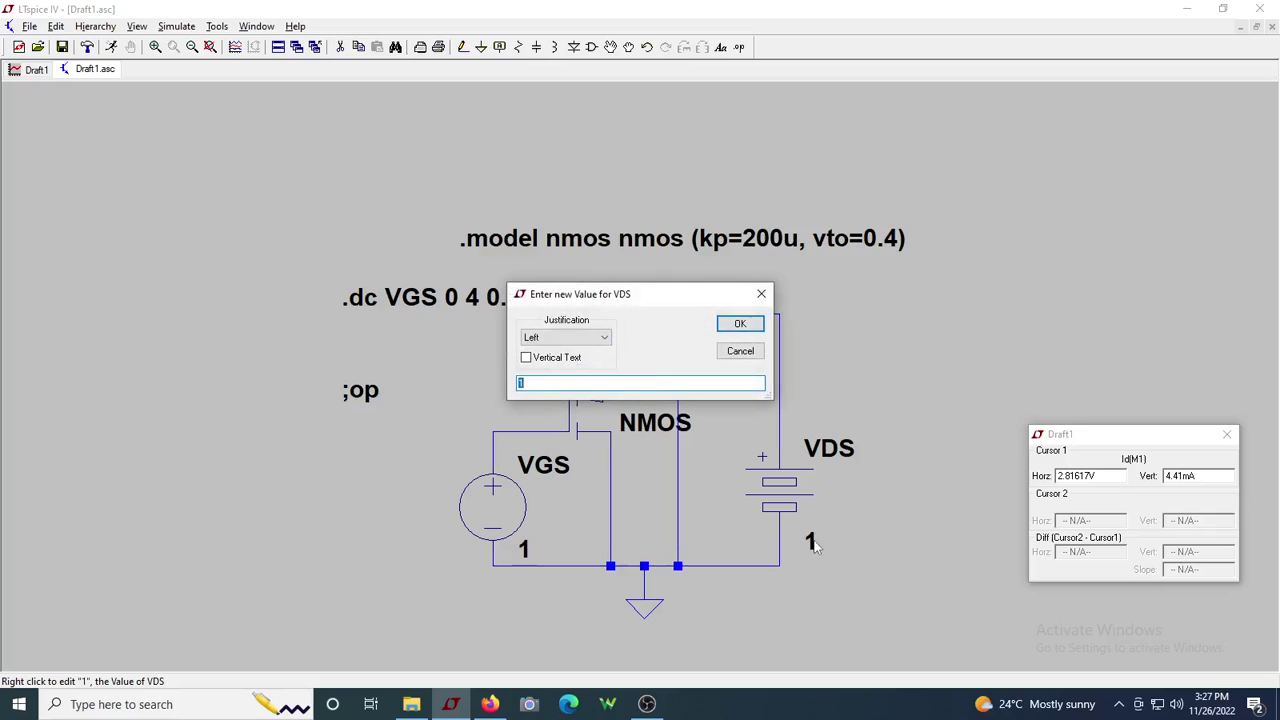
left_click(740, 324)
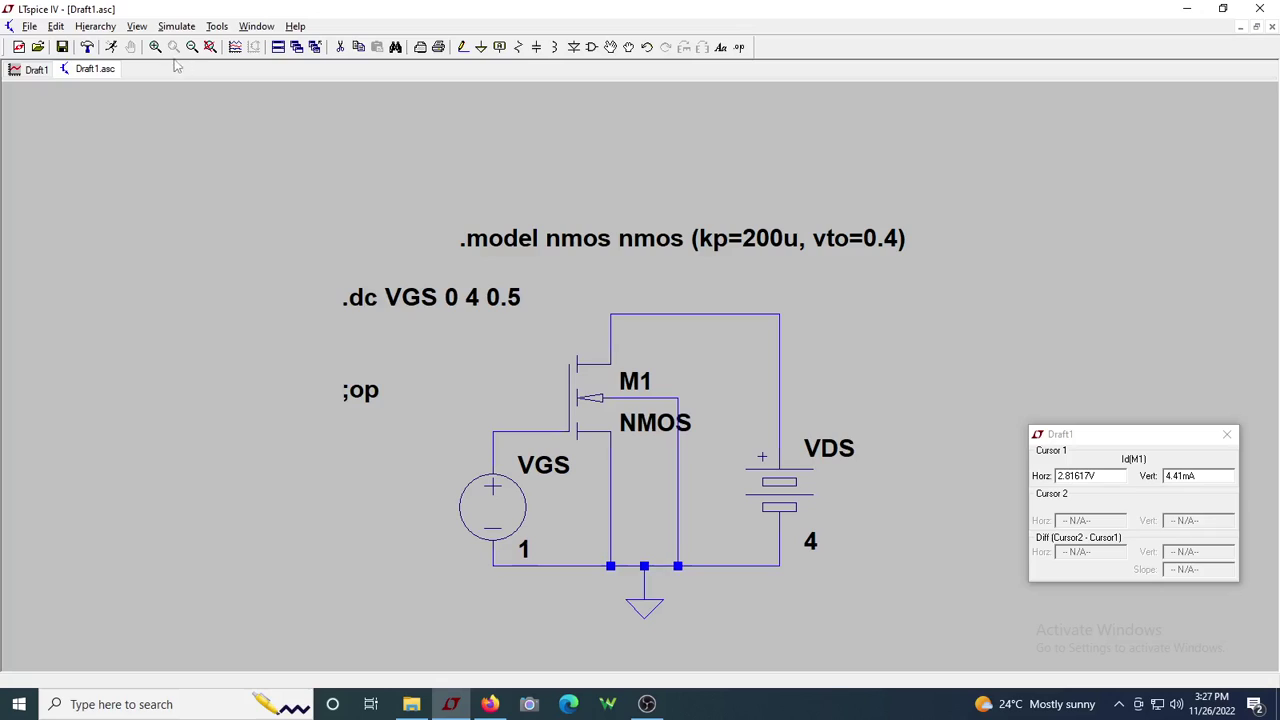
Step: Run the VGS sweep, show the Id(M1) plot full-size and move cursor 1 to about 2.9 V
left_click(111, 48)
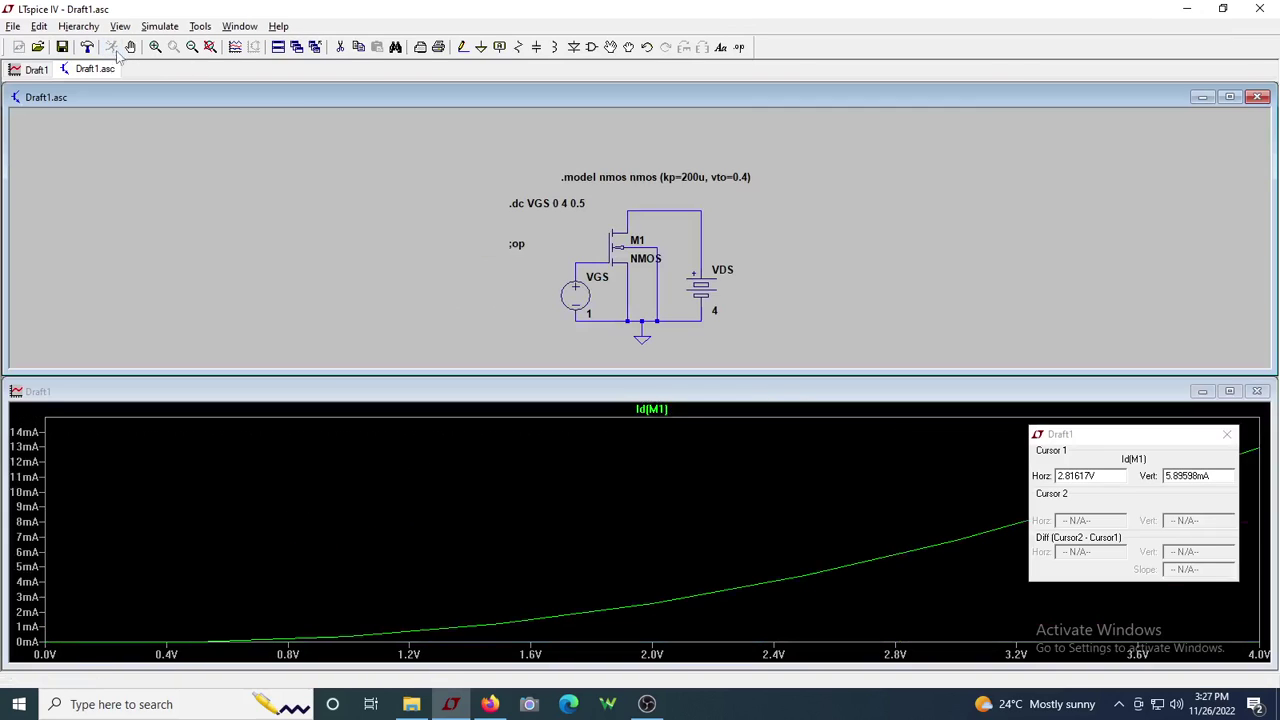
double_click(643, 392)
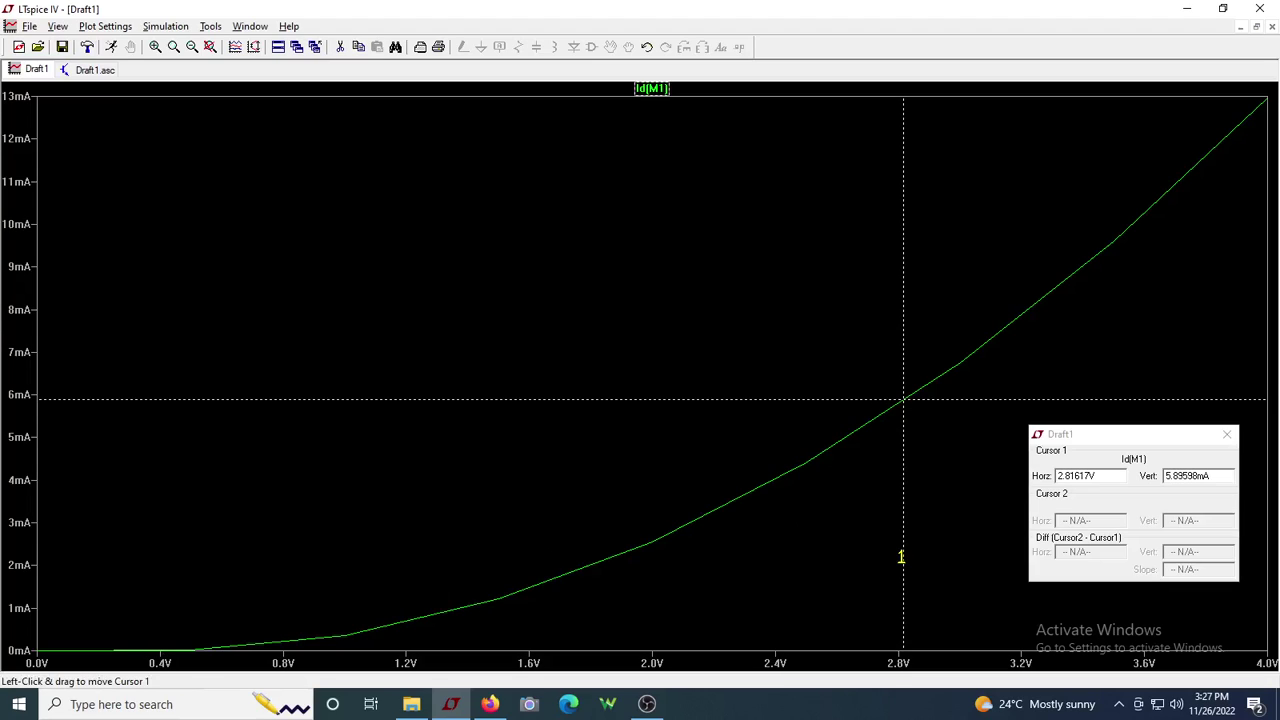
left_click_drag(903, 567, 930, 246)
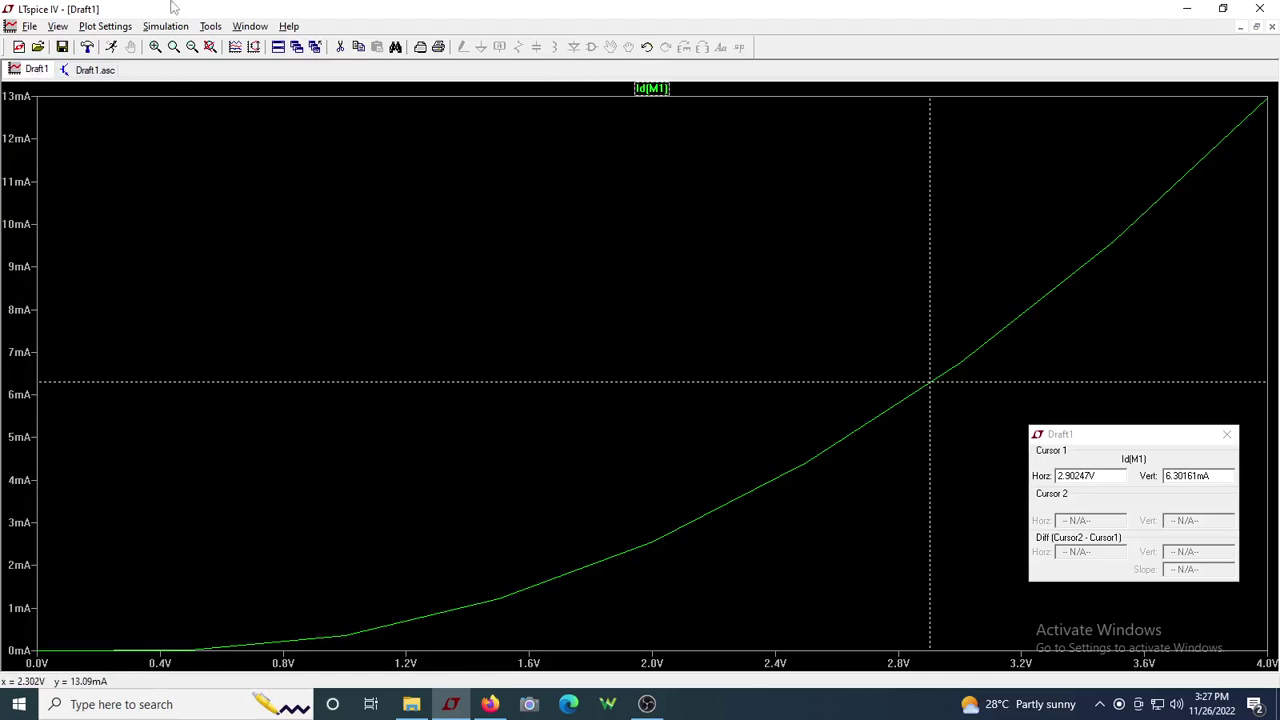
Step: Add VDS as the second sweep source from 2 to 4 in increments of 1, and rerun the simulation with the plot enlarged
left_click(278, 47)
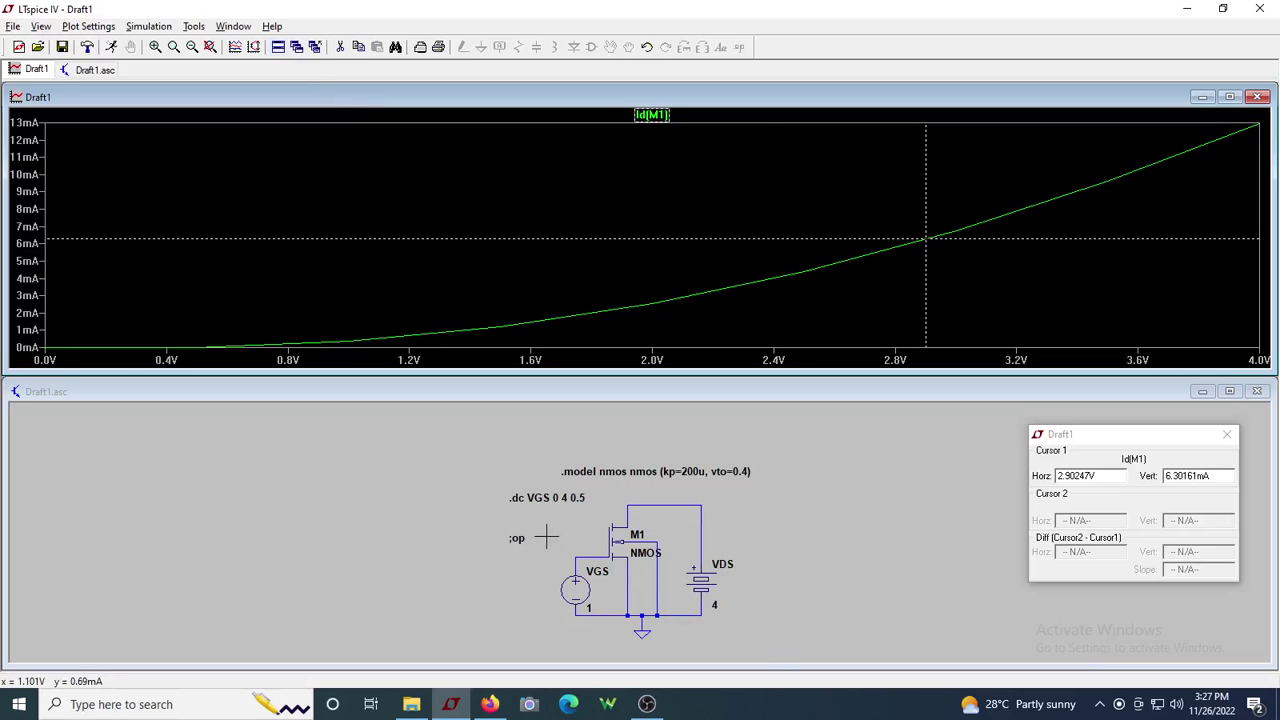
right_click(560, 500)
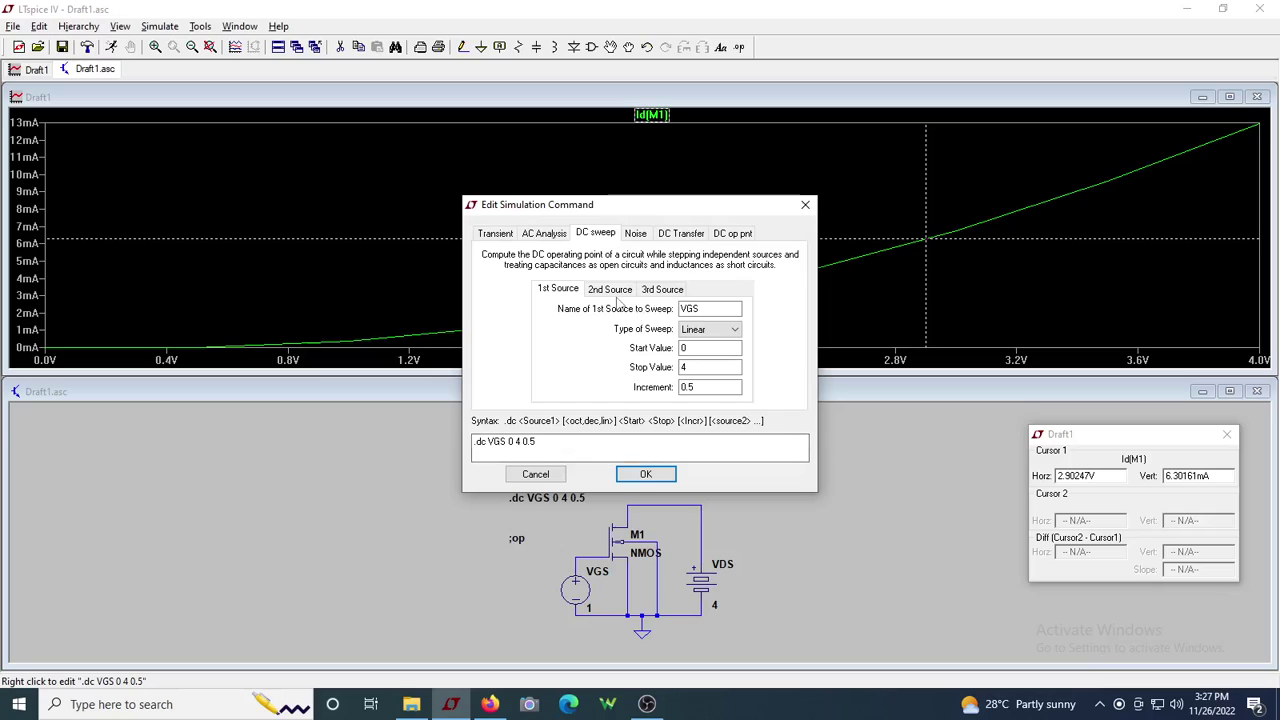
left_click(612, 290)
left_click(695, 310)
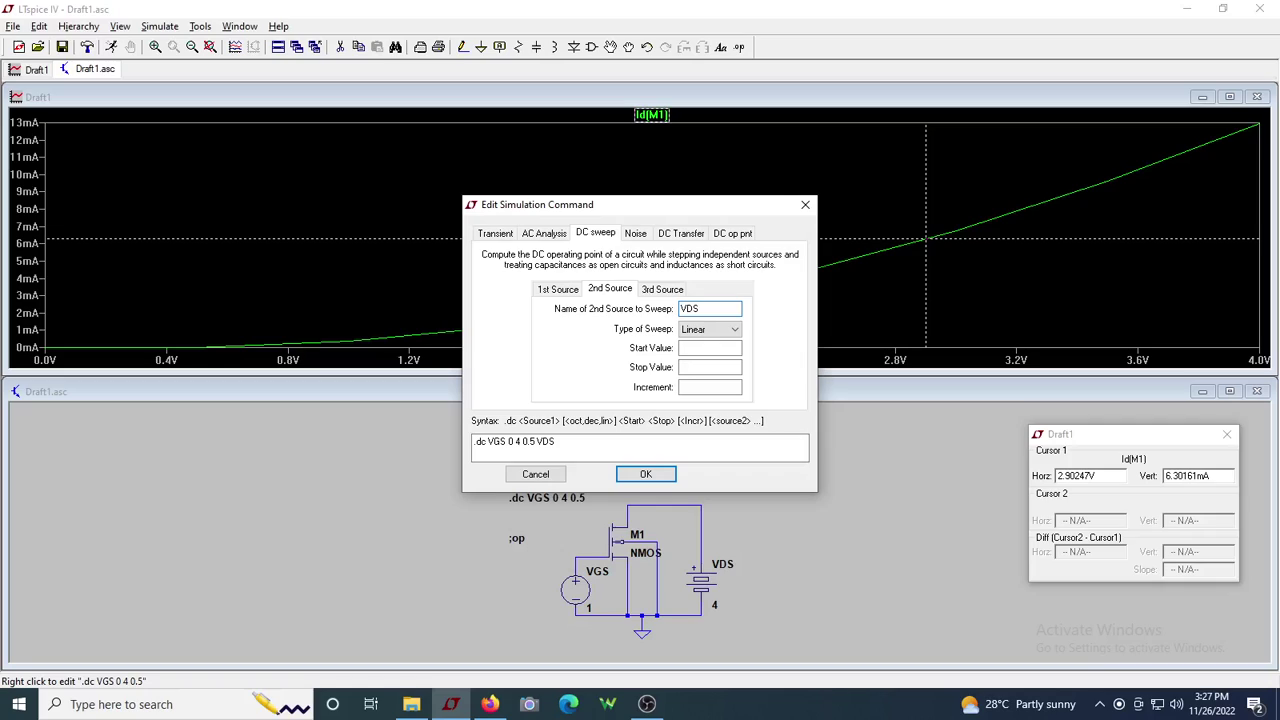
left_click(716, 350)
left_click(715, 369)
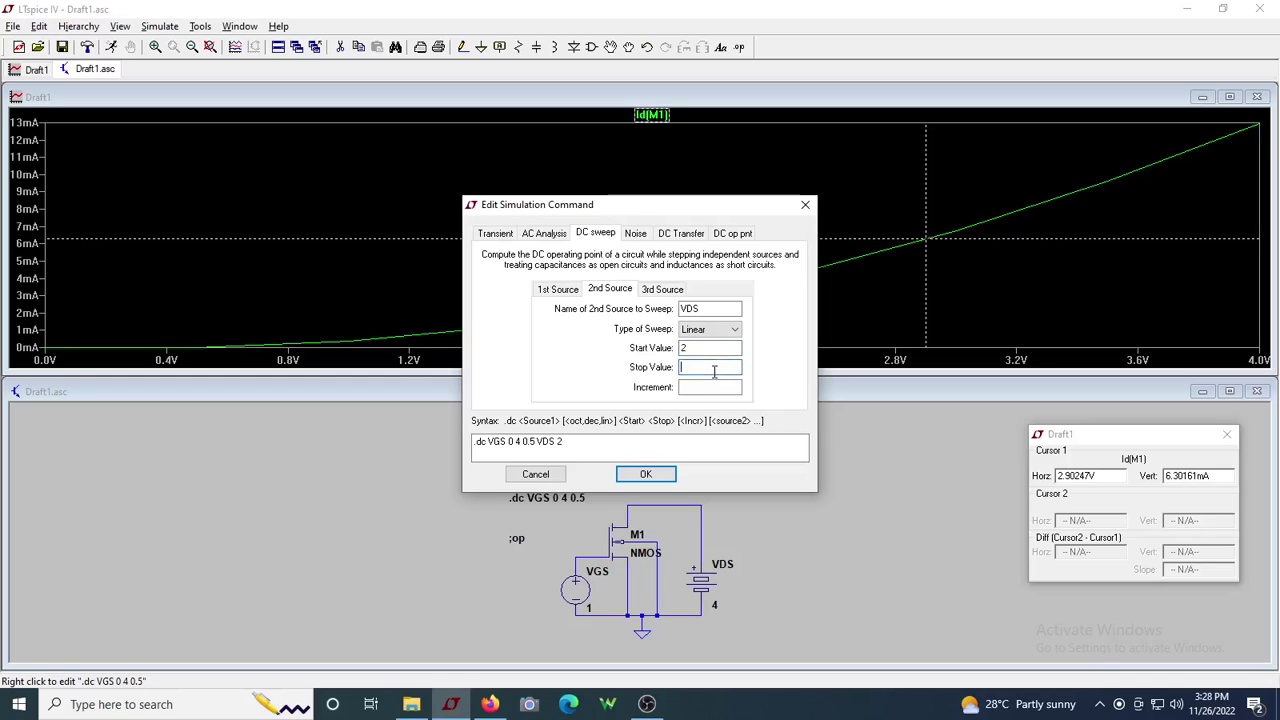
type("4")
left_click(645, 474)
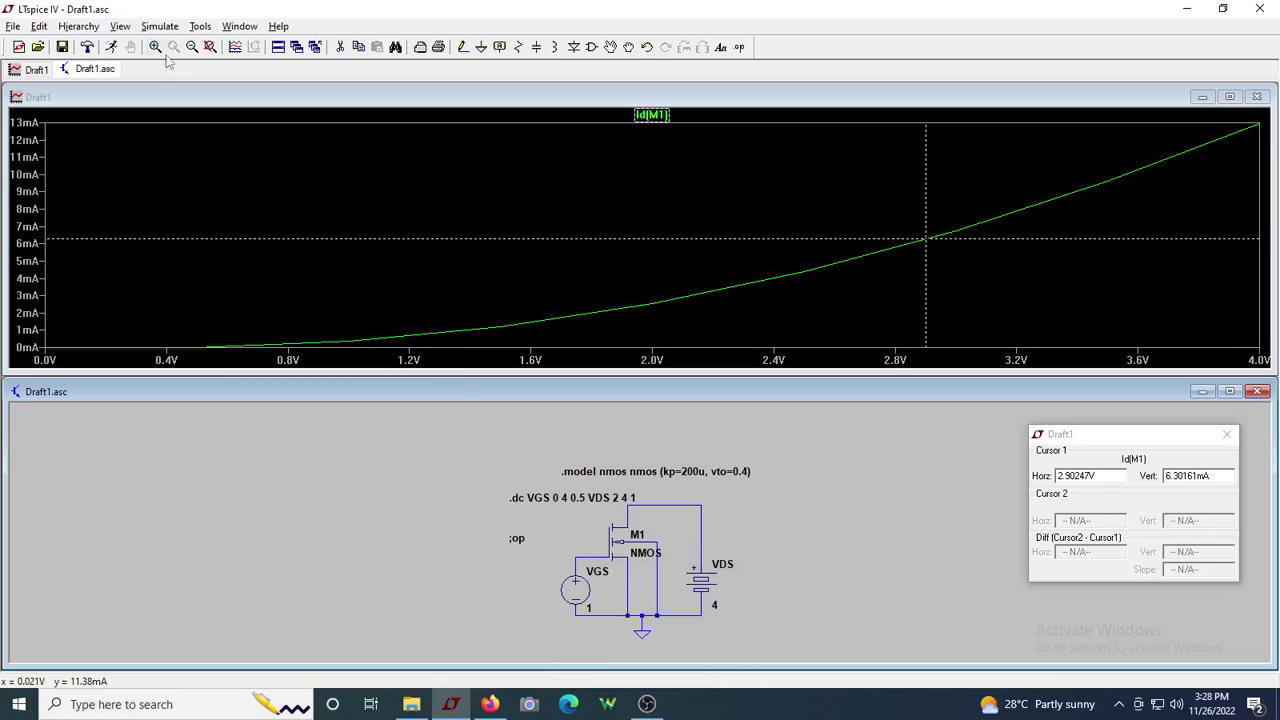
left_click(111, 47)
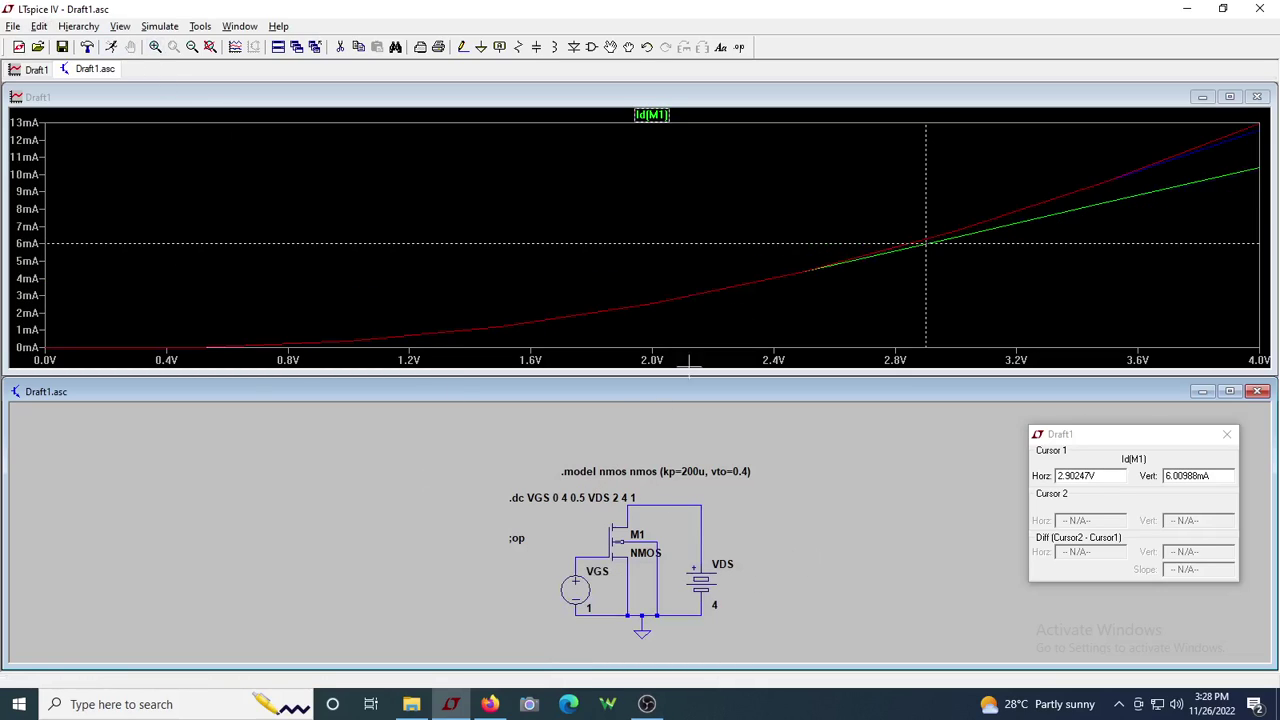
double_click(934, 99)
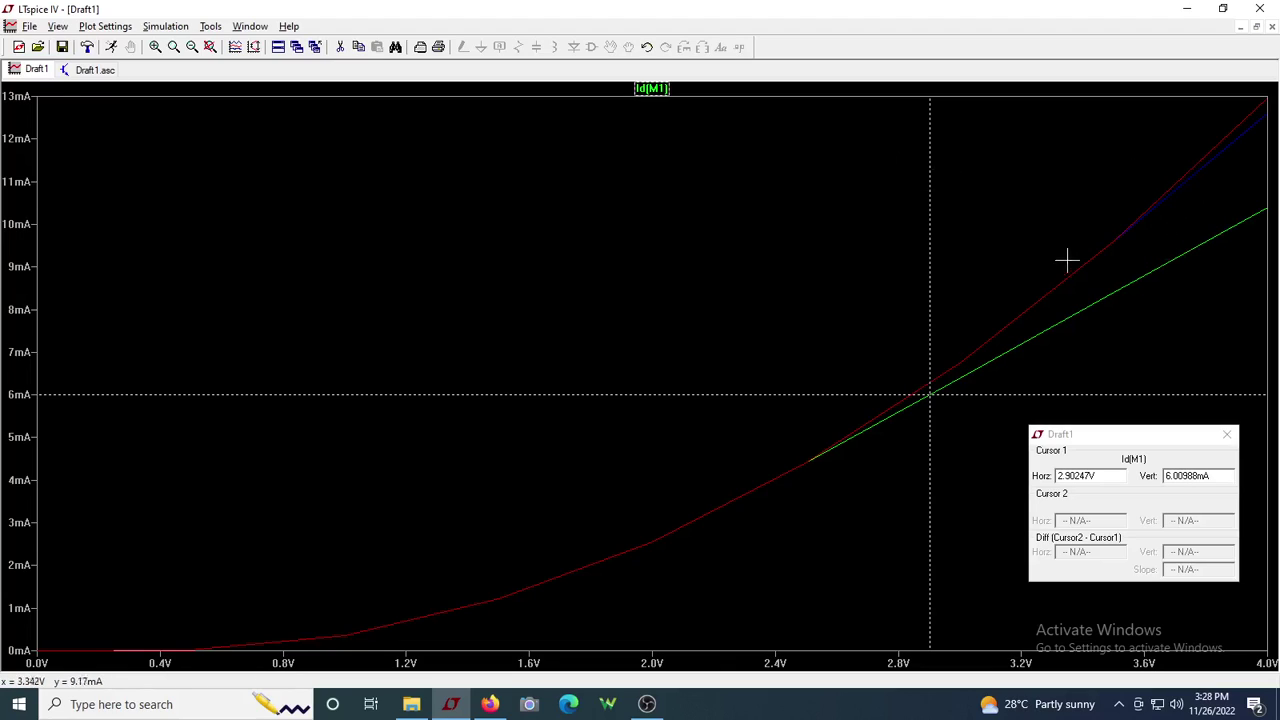
Step: Read Id(M1) with cursor 1 at about 3.37 V and 3.75 V, switching the cursor between the stepped VDS curves at 3.75 V
left_click_drag(930, 421, 1072, 425)
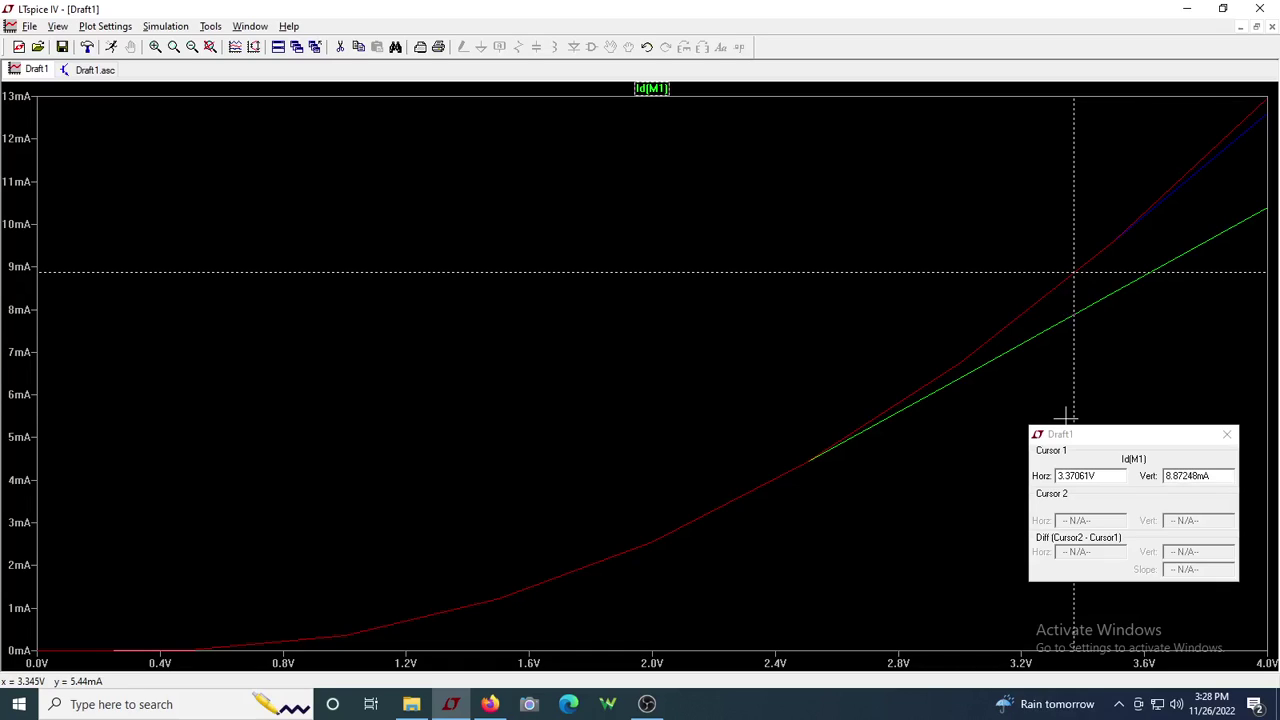
left_click_drag(1072, 392, 1189, 389)
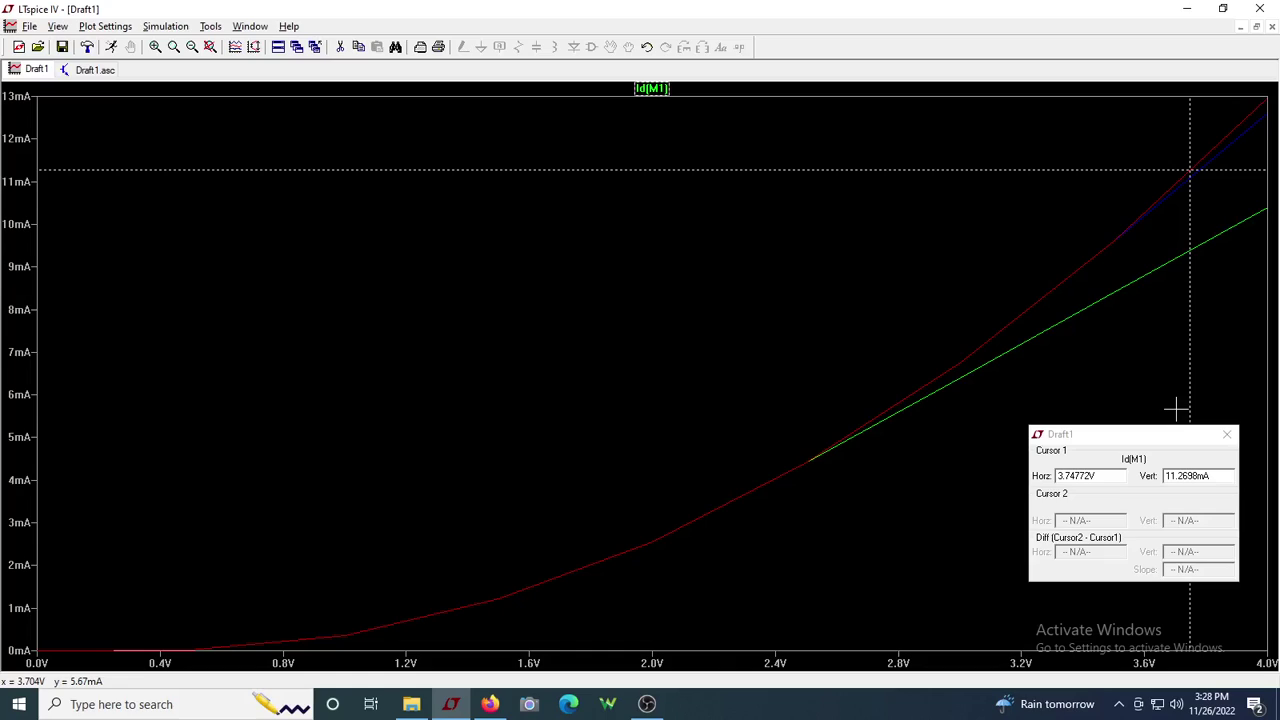
key("Down")
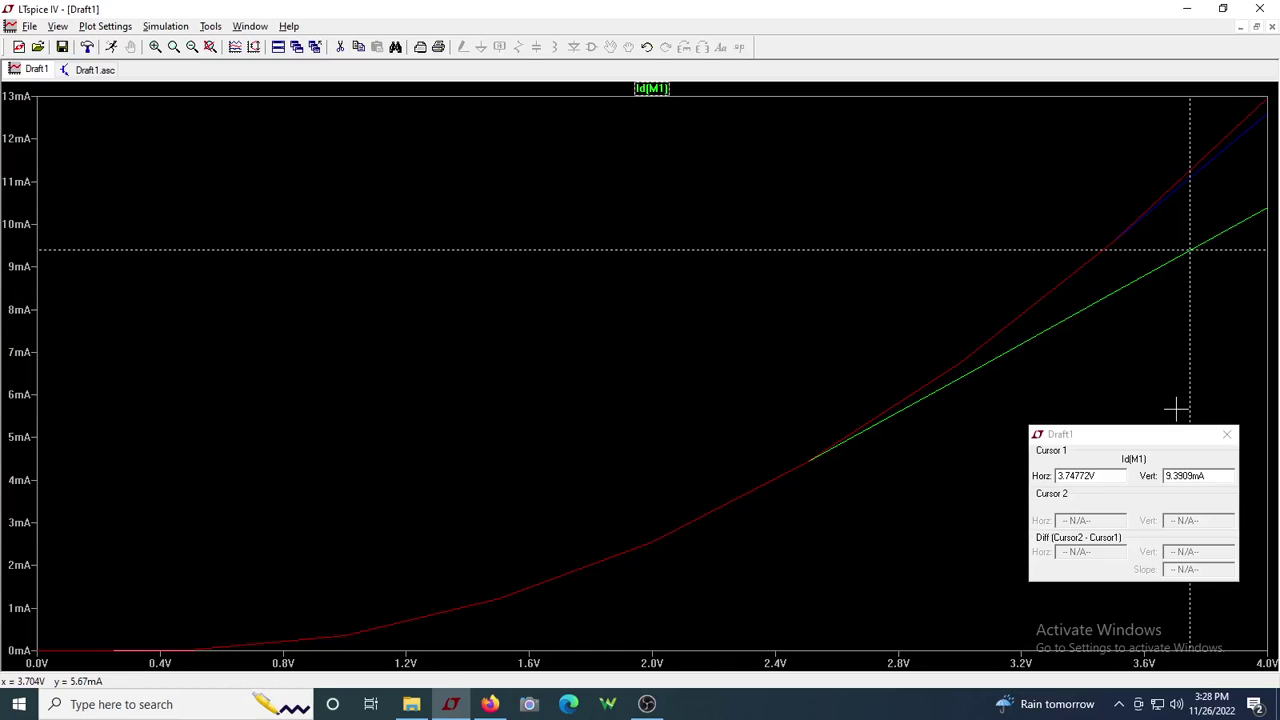
key("Up")
key("Up")
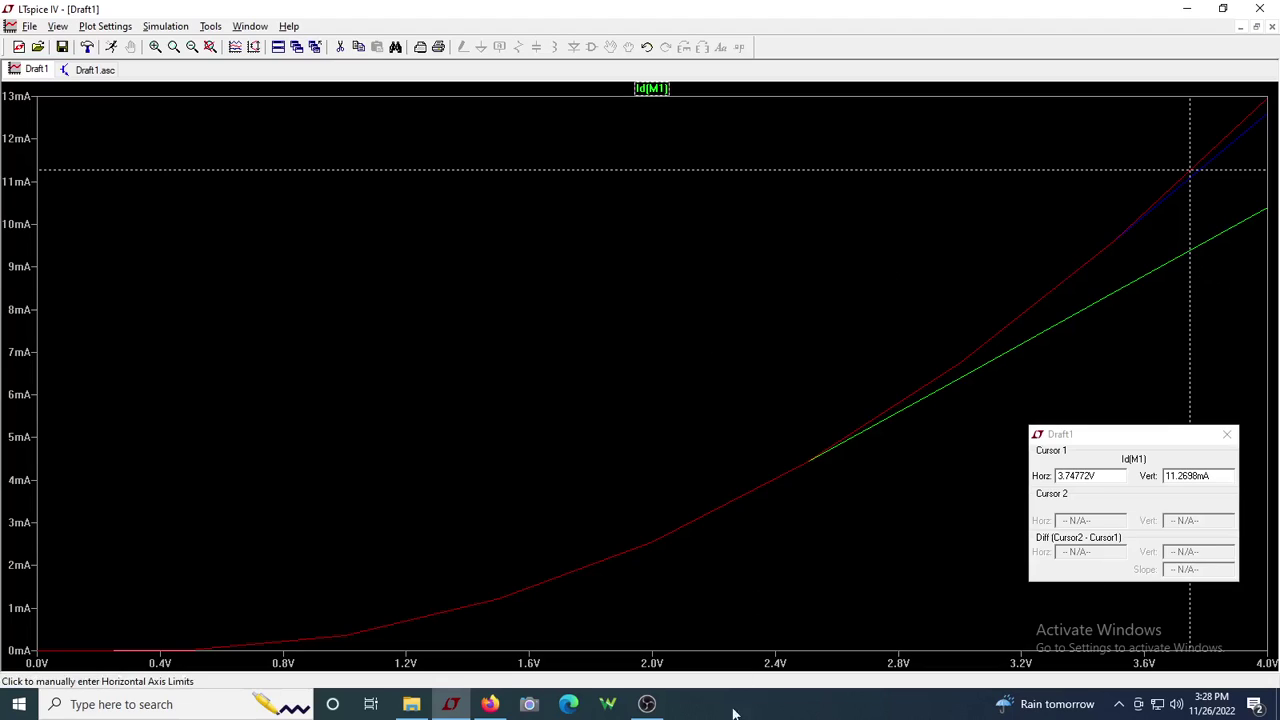
mouse_move(650, 706)
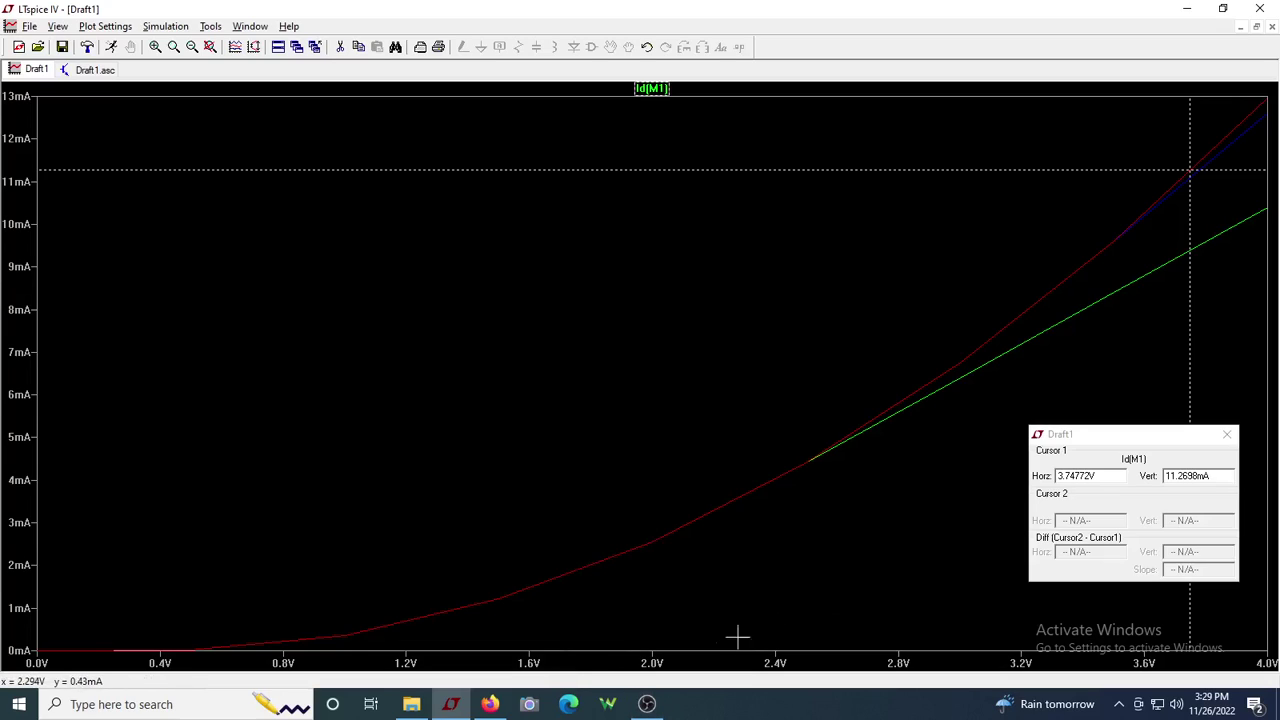
left_click(647, 704)
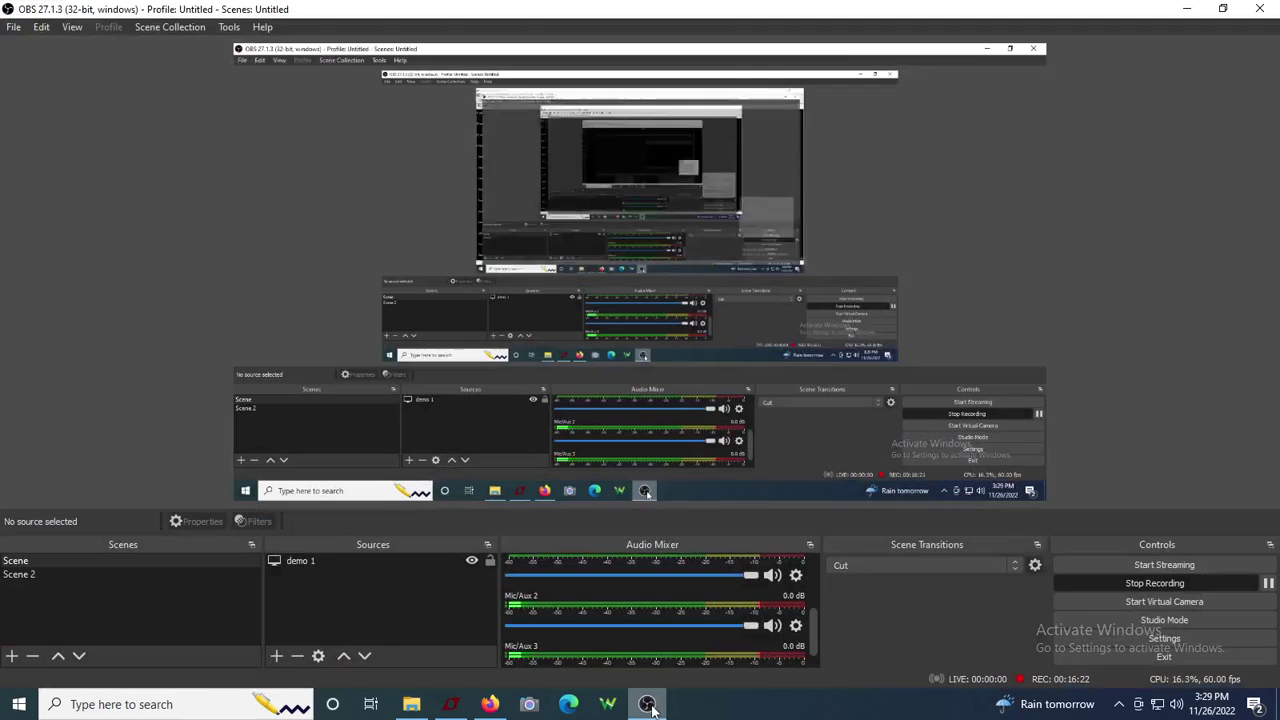